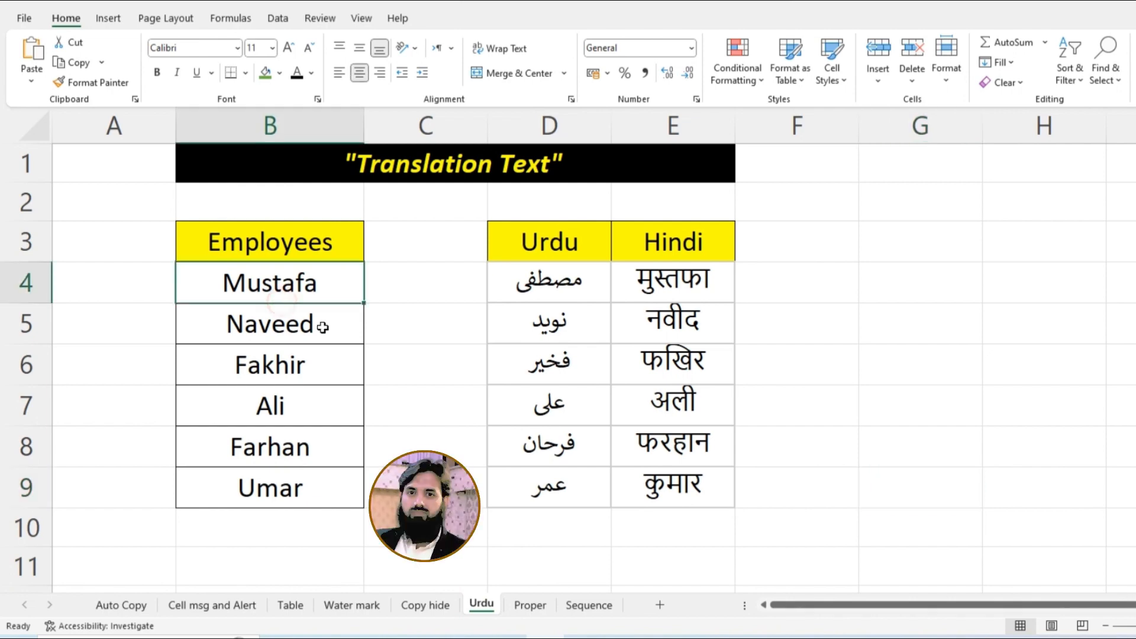
left_click(337, 418)
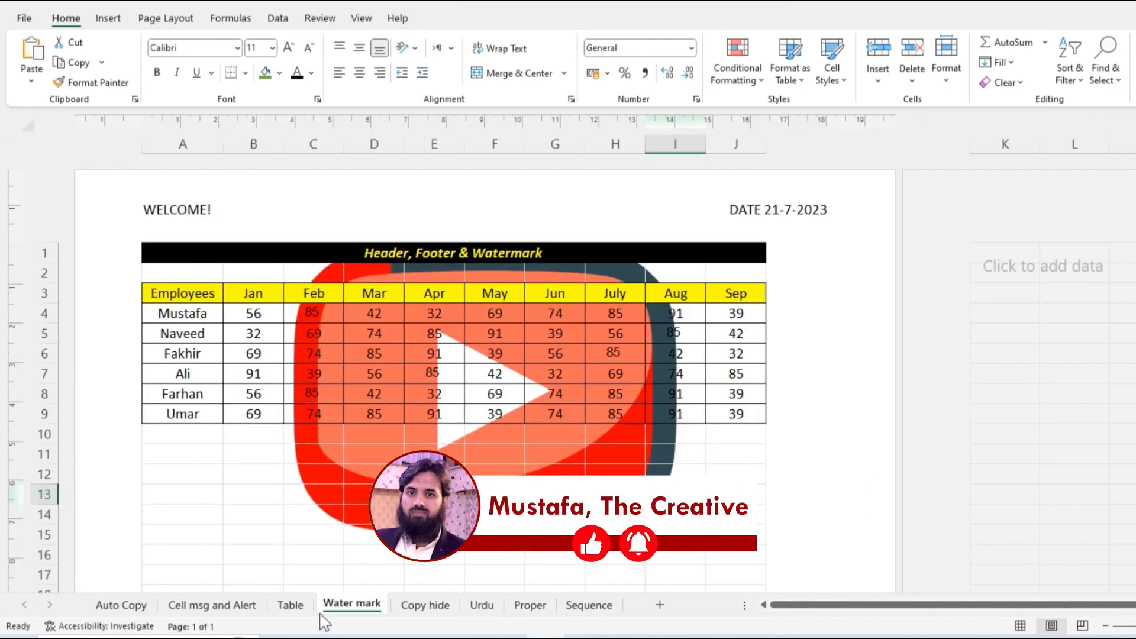
left_click(290, 605)
key("Tab")
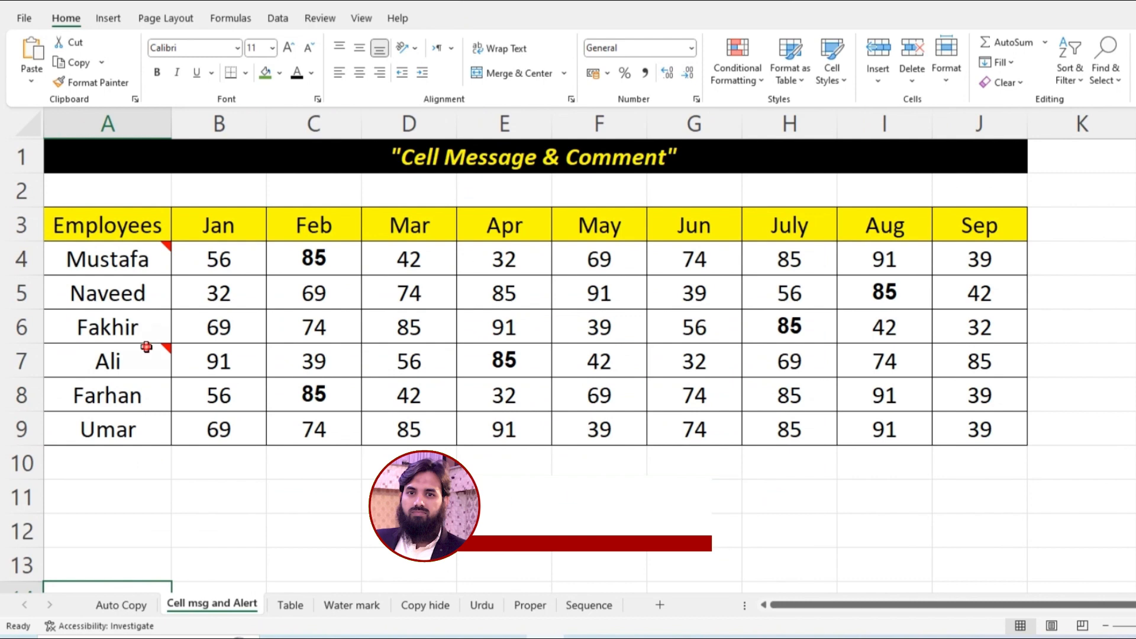
mouse_move(146, 348)
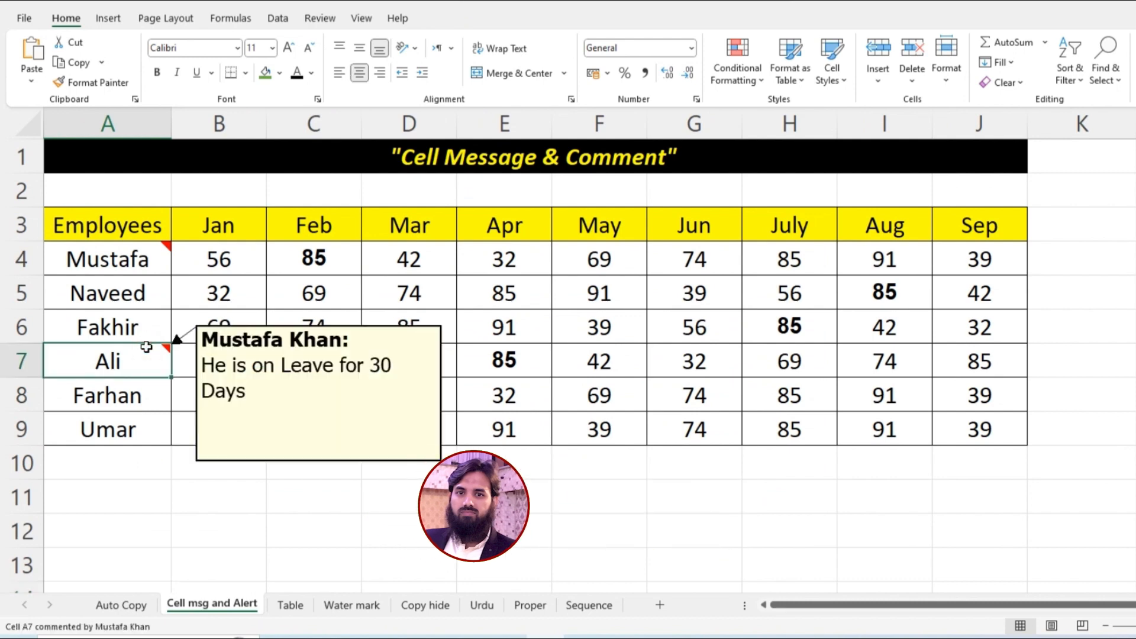
left_click(142, 268)
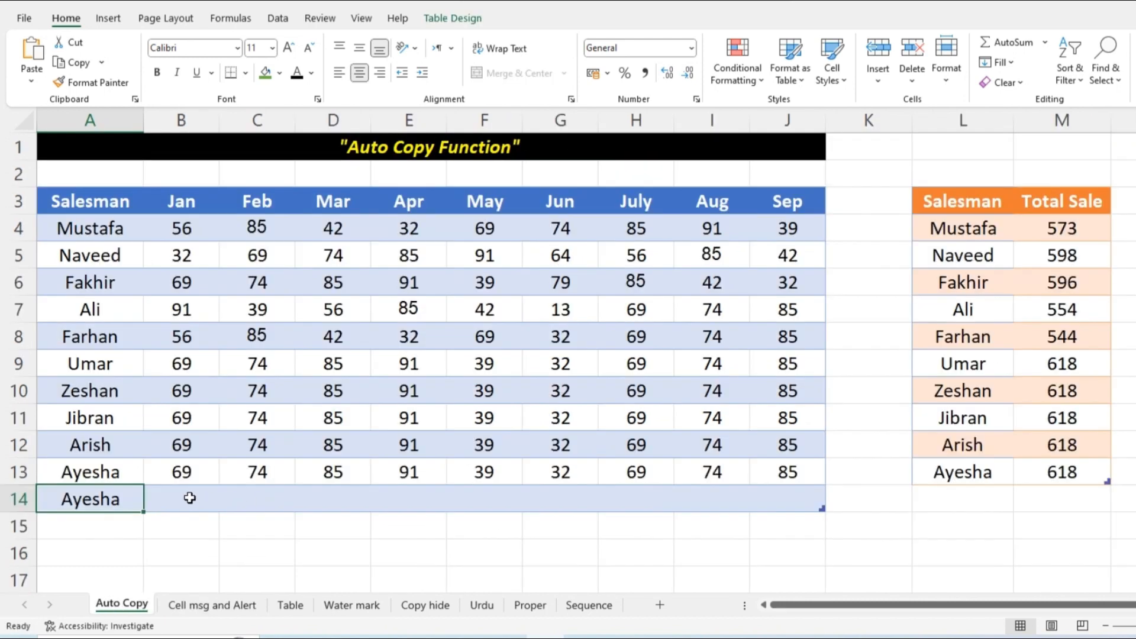
Fill the empty cells B14:J14 of the salesman table with the values from the row above
key("shift+Right")
key("shift+Right")
key("shift+Right")
key("shift+Right")
key("shift+Right")
key("shift+Right")
key("shift+Right")
key("shift+Right")
key("shift+Right")
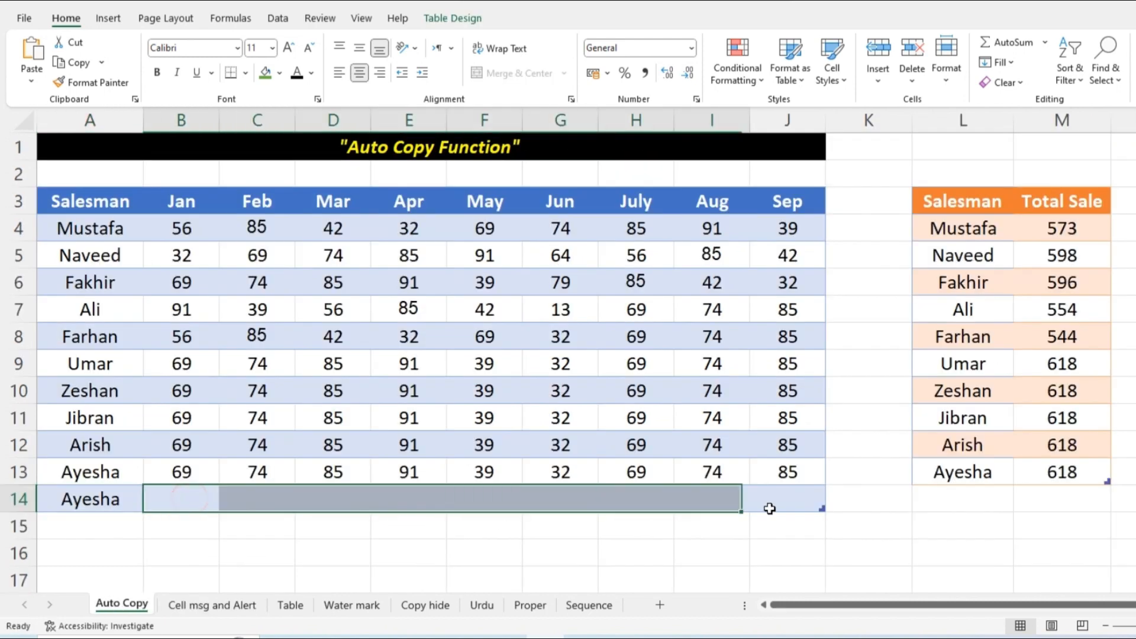
key("ctrl+d")
Copy the last row of the Total Sale table, L13:M13, down into row 14
left_click_drag(963, 471, 1056, 471)
key("shift+Down")
key("ctrl+d")
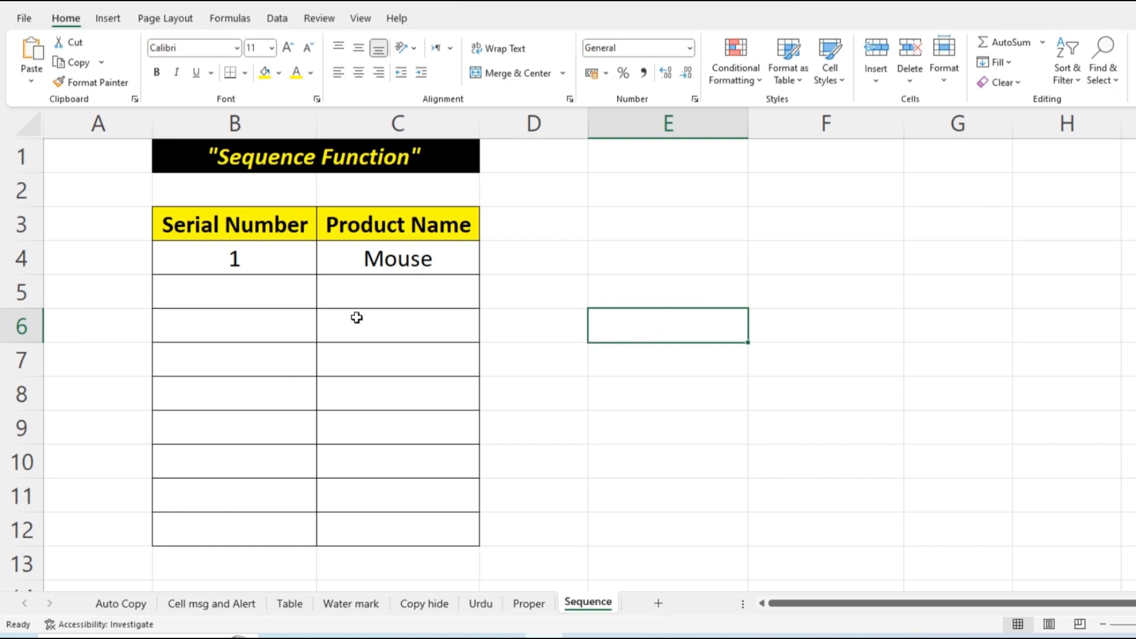
On the Sequence sheet, enter Keyboard as the product name in cell C5
left_click(376, 249)
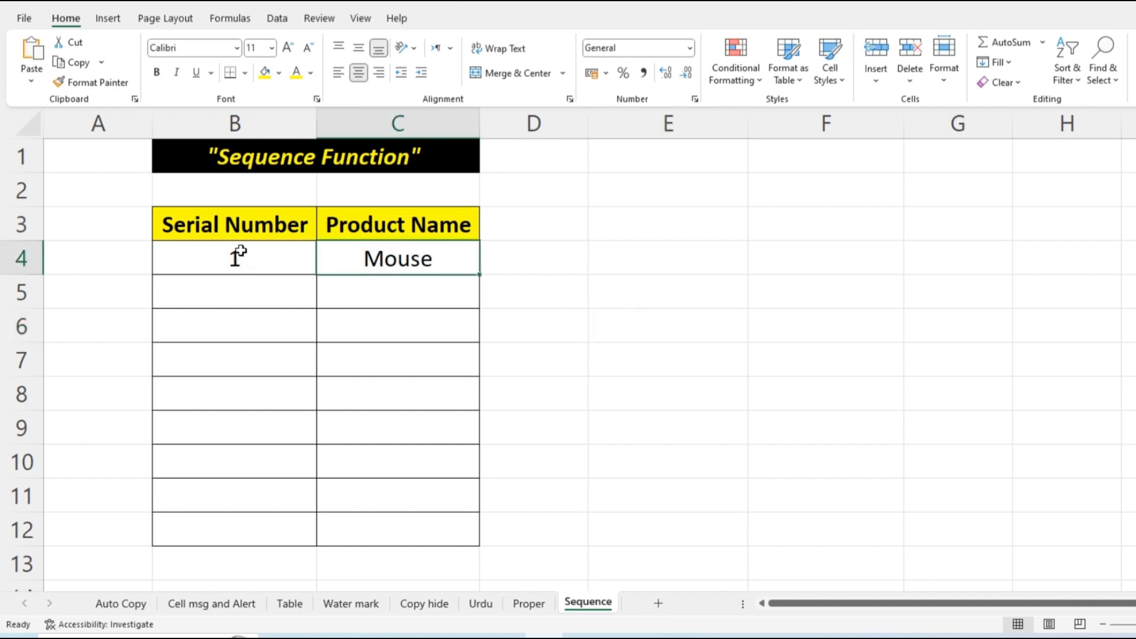
left_click(251, 293)
double_click(244, 292)
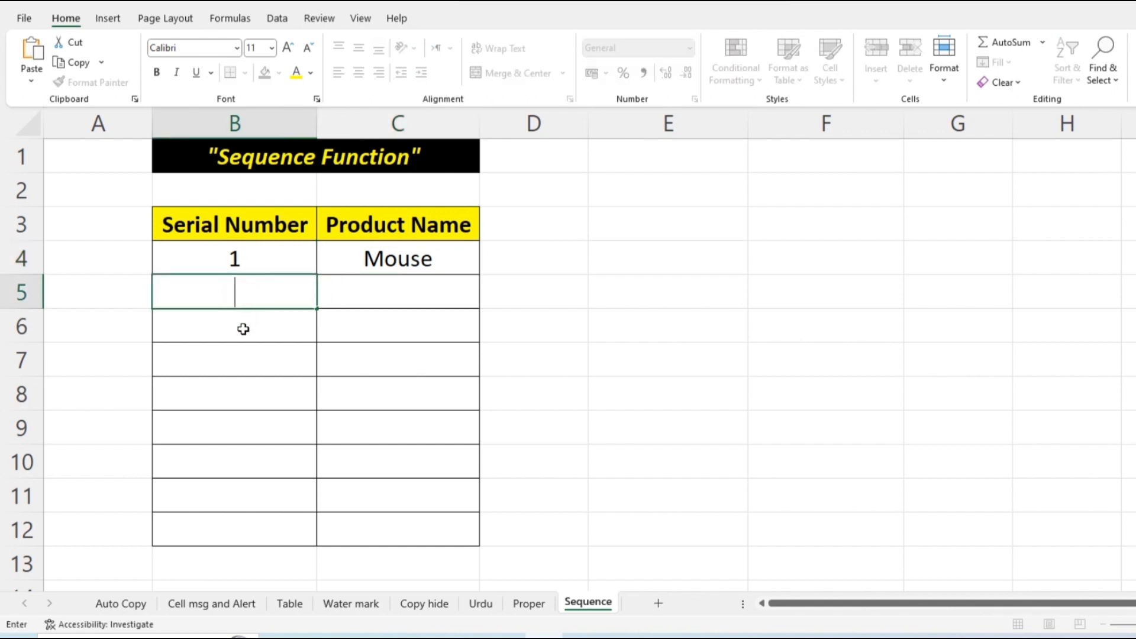
left_click(368, 286)
type("Ke")
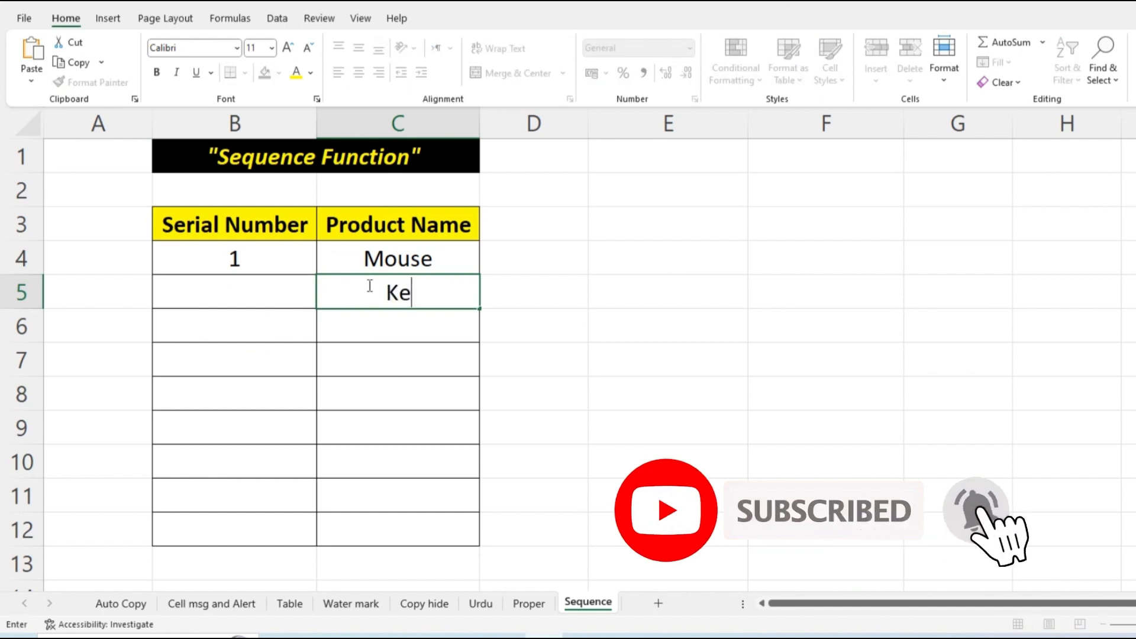
type("yboard")
key("Return")
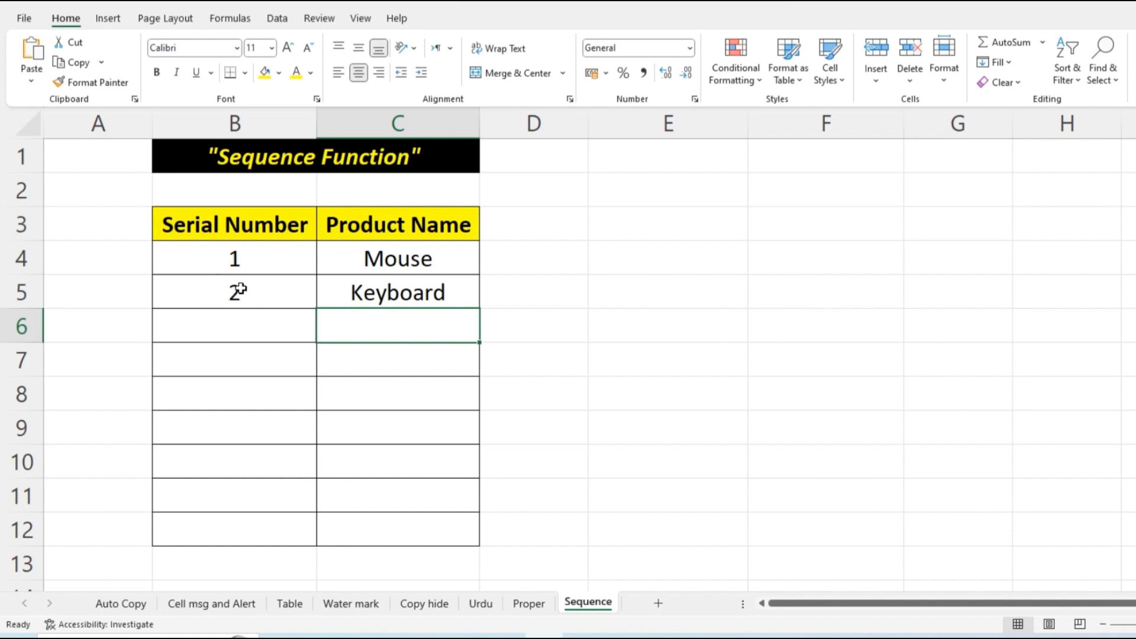
Enter Pencil as the product name in cell C6 and check its serial number
left_click(403, 337)
type("Pencil")
key("BackSpace")
key("BackSpace")
key("BackSpace")
key("BackSpace")
key("BackSpace")
key("BackSpace")
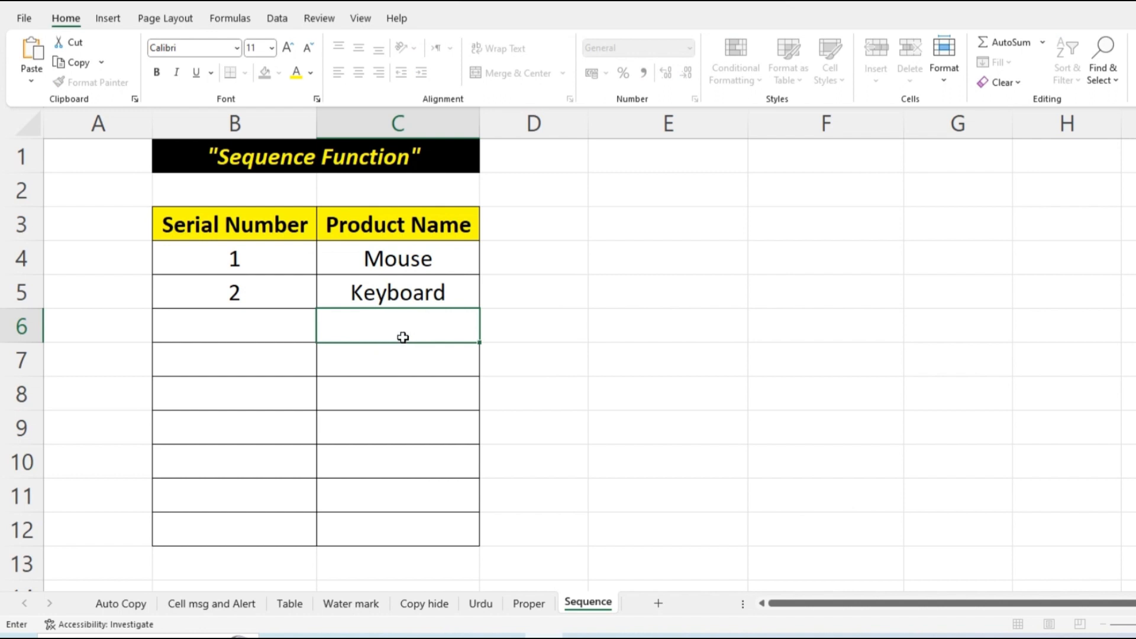
key("Return")
left_click(248, 321)
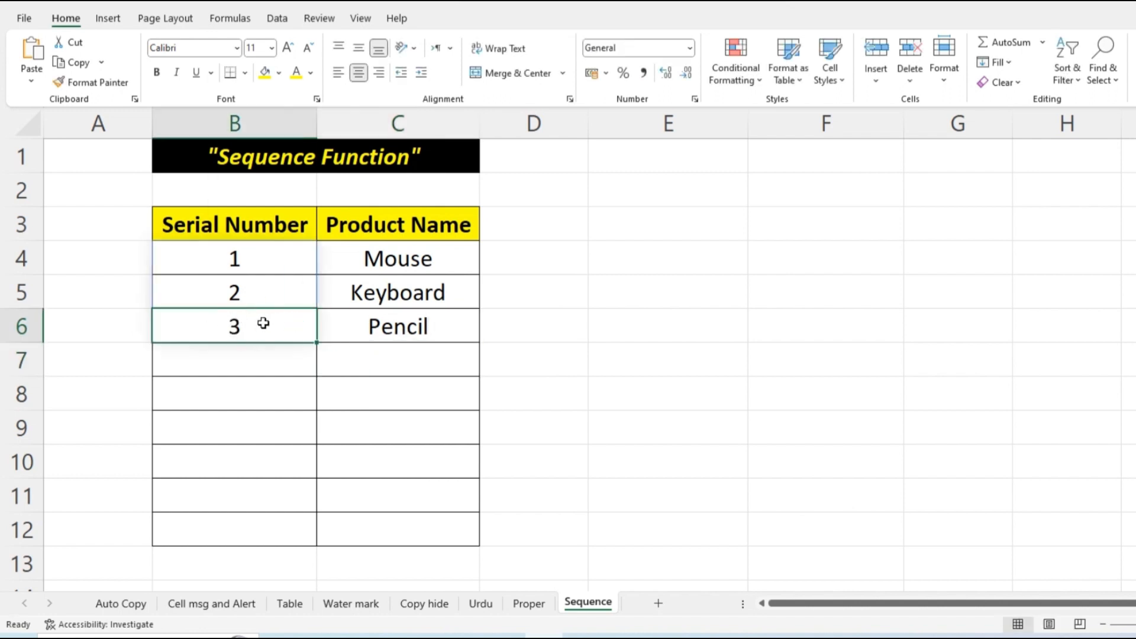
Delete the whole Keyboard row, row 5, from the sheet
left_click(402, 329)
left_click(393, 386)
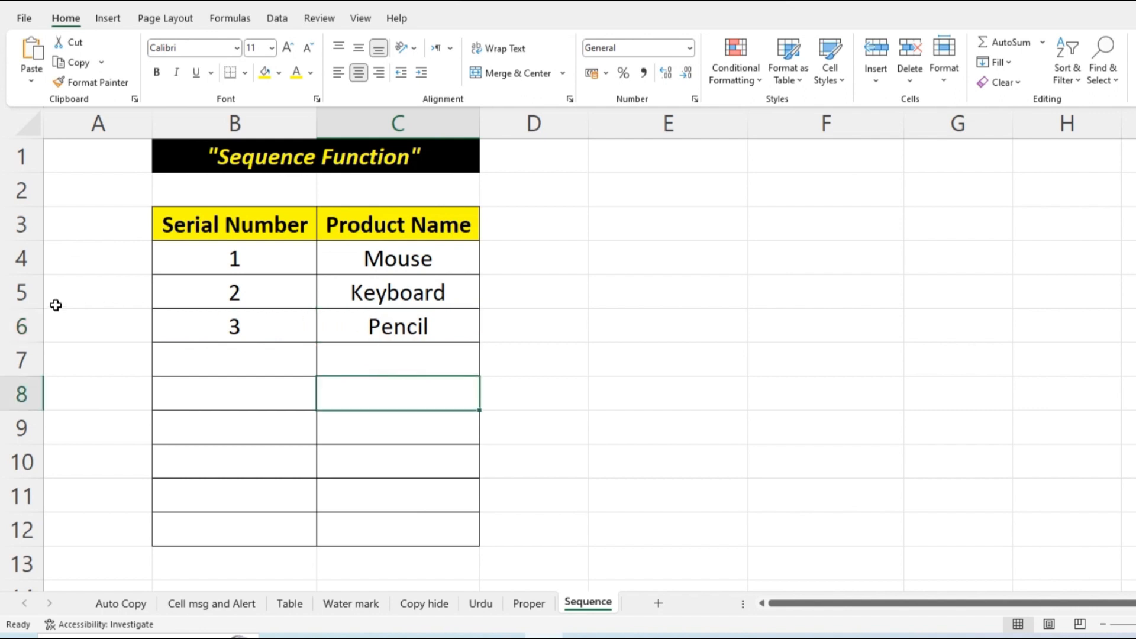
left_click(26, 295)
right_click(27, 296)
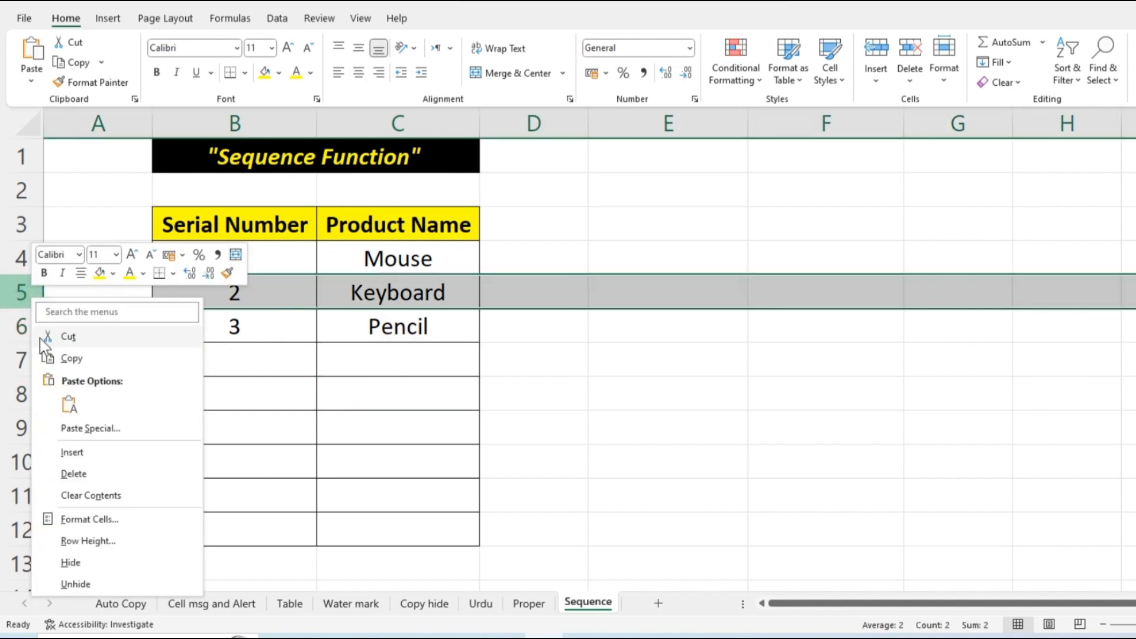
left_click(84, 471)
left_click(333, 402)
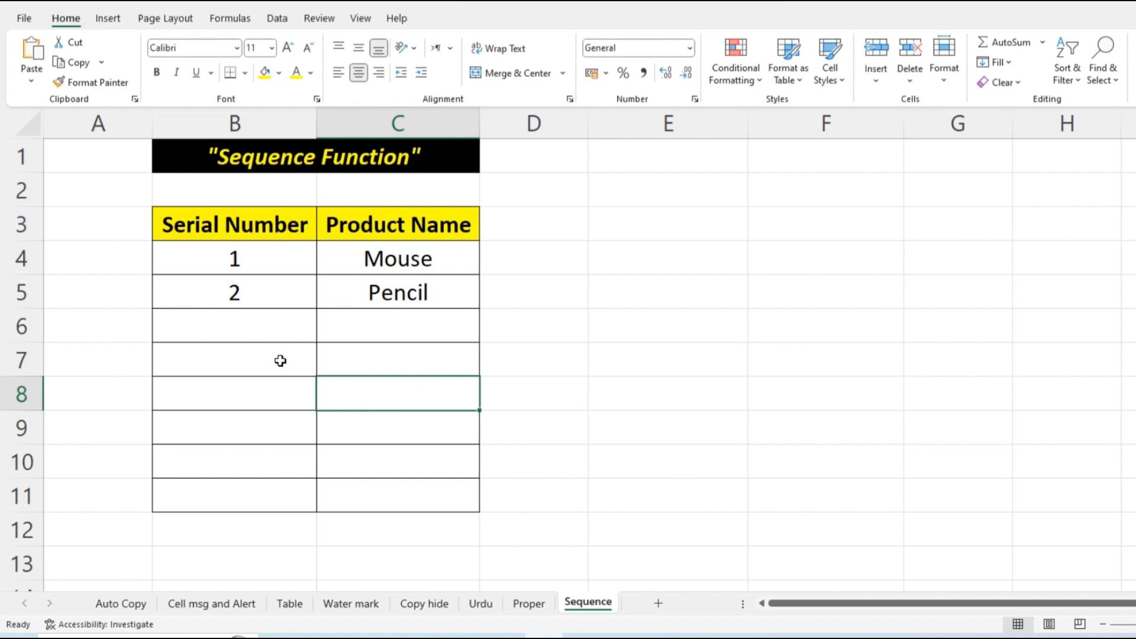
Clear the serial numbers and product names in B4:C5
left_click(245, 262)
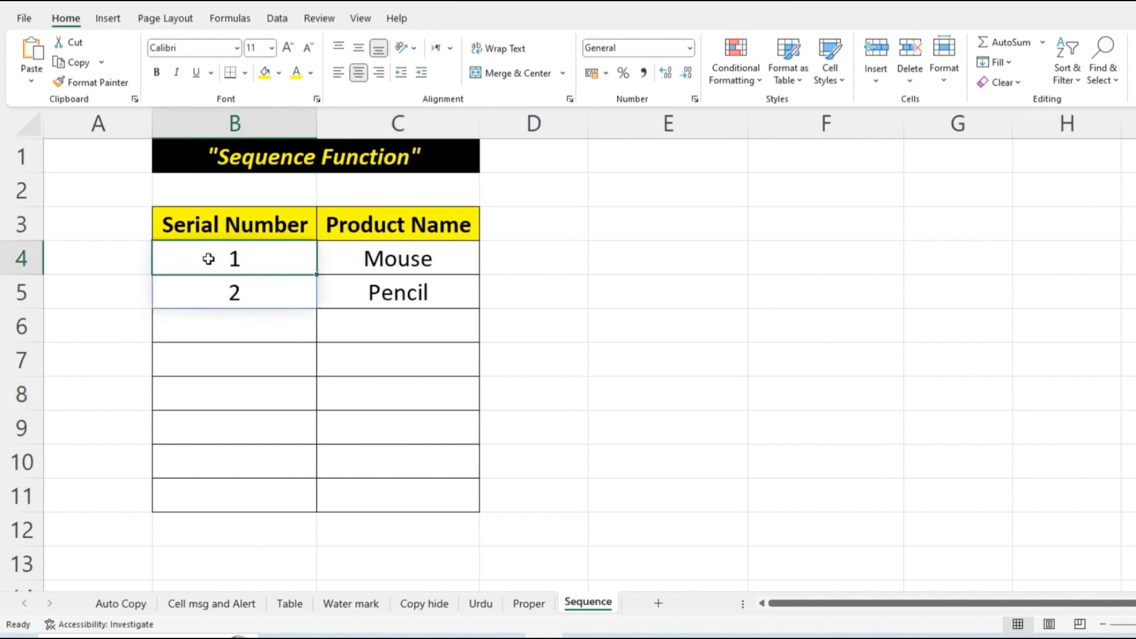
left_click_drag(239, 262, 380, 294)
key("Delete")
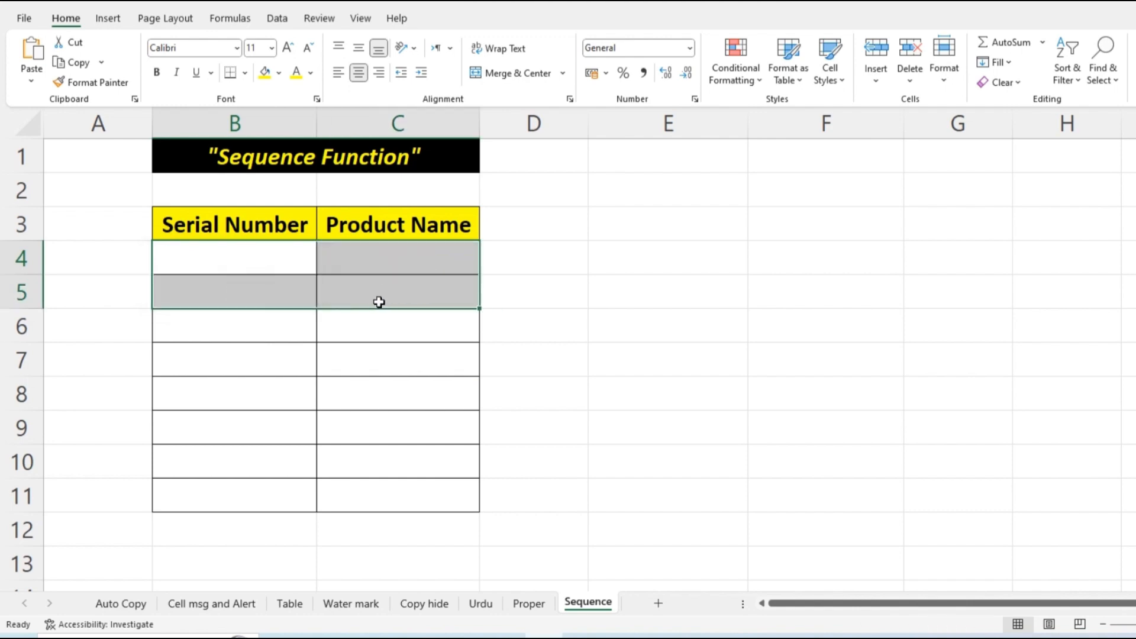
Enter the formula =SEQUENCE(COUNTA(C4:C11)) in cell B4 to number the product rows
left_click(296, 257)
type("=")
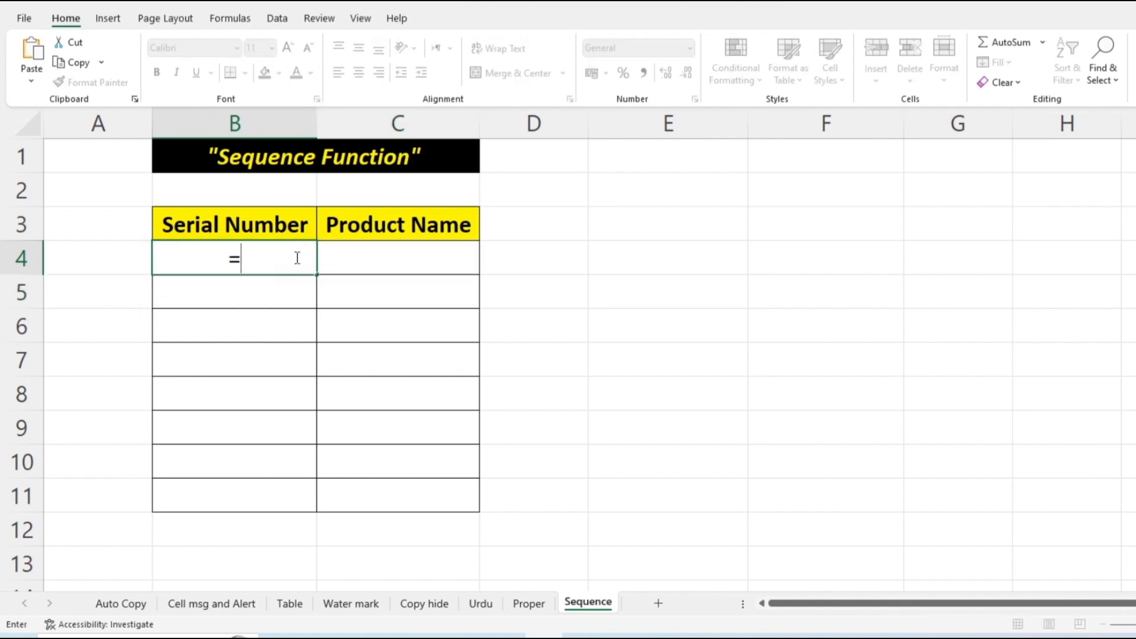
type("sequence")
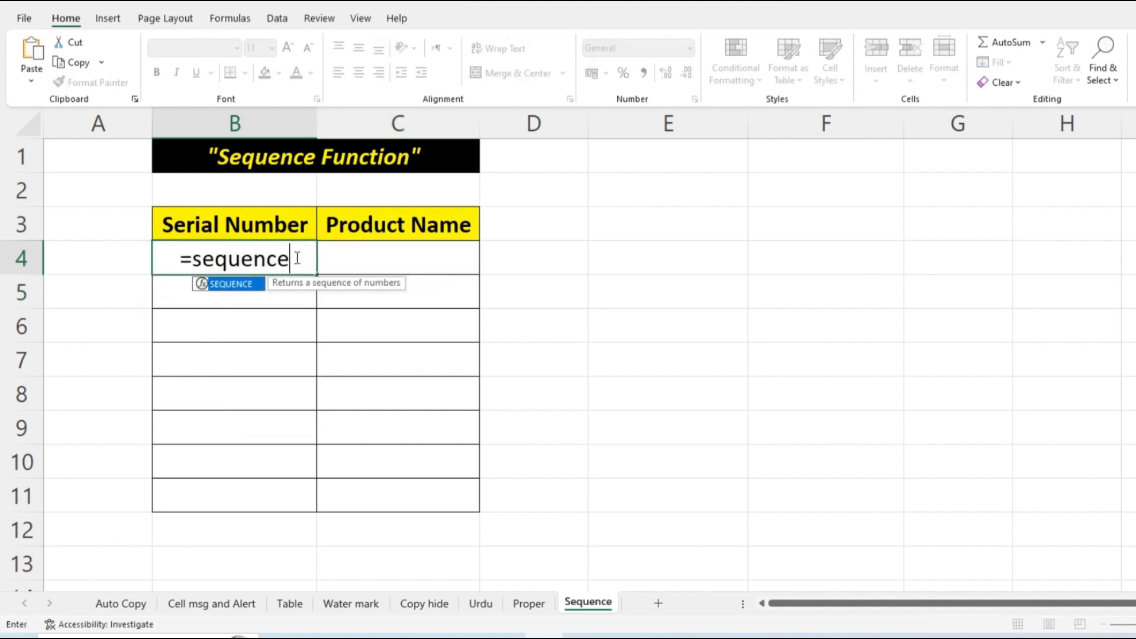
type("(counta")
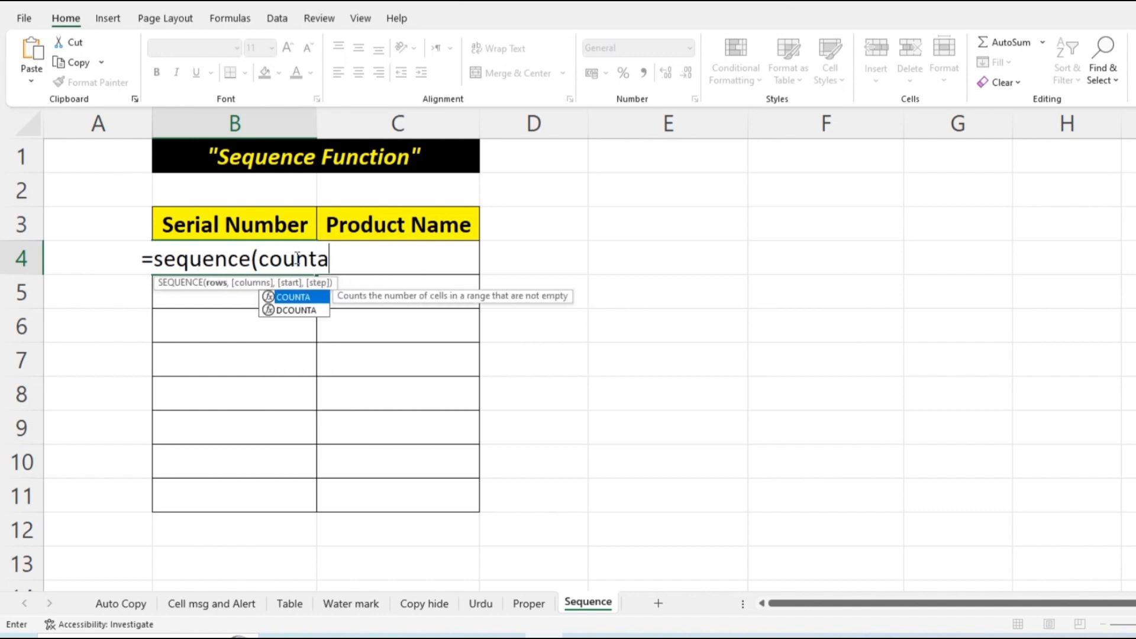
type("(")
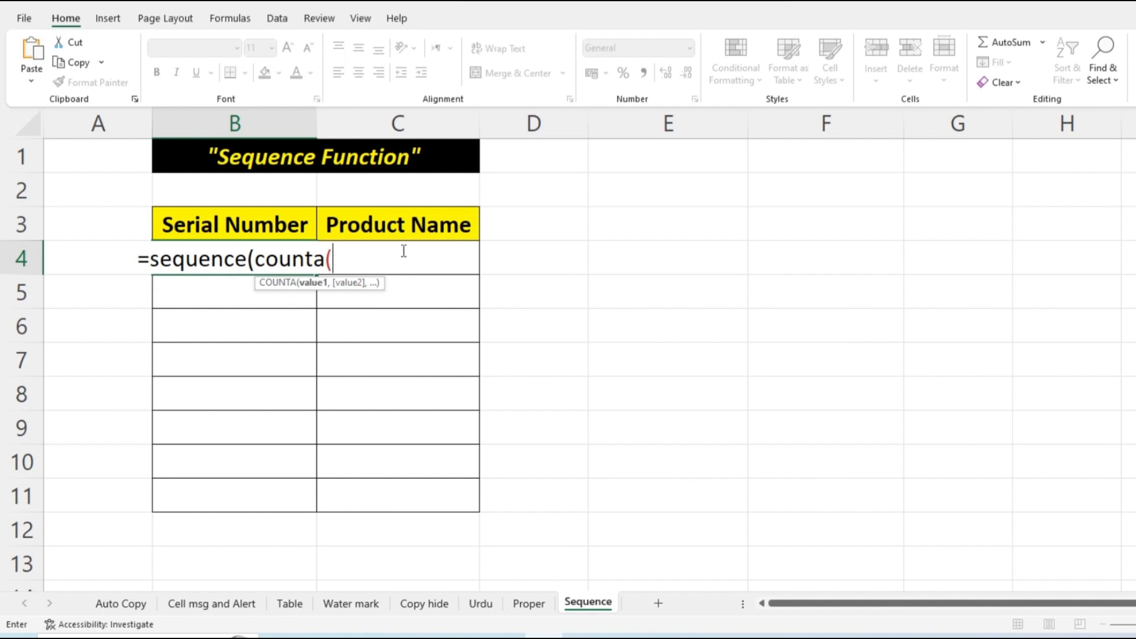
left_click(431, 258)
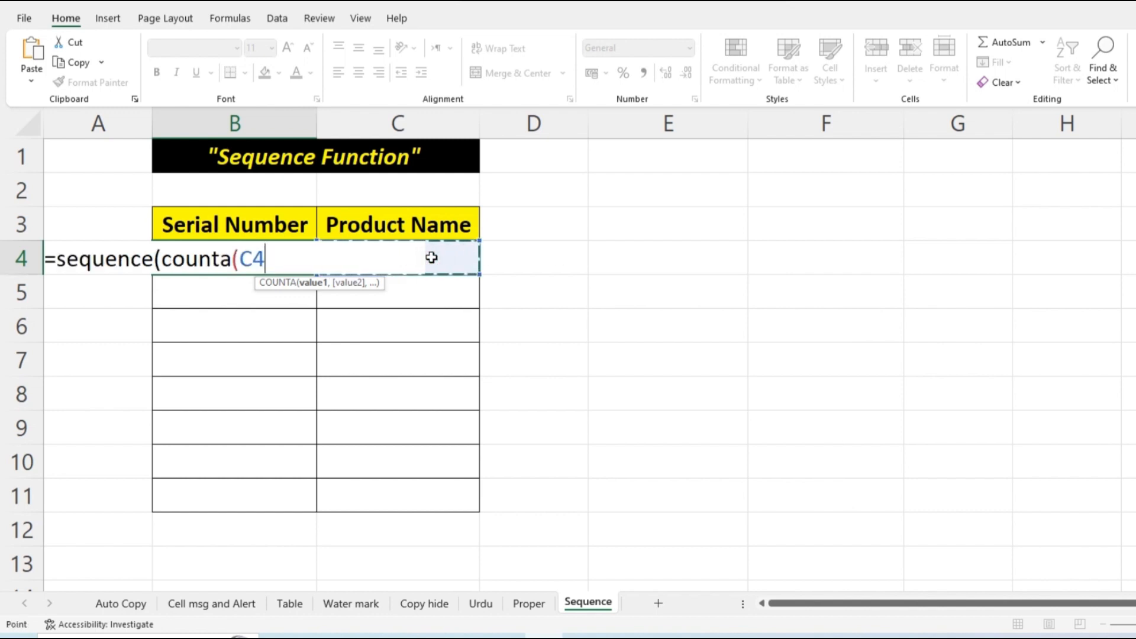
key("F8")
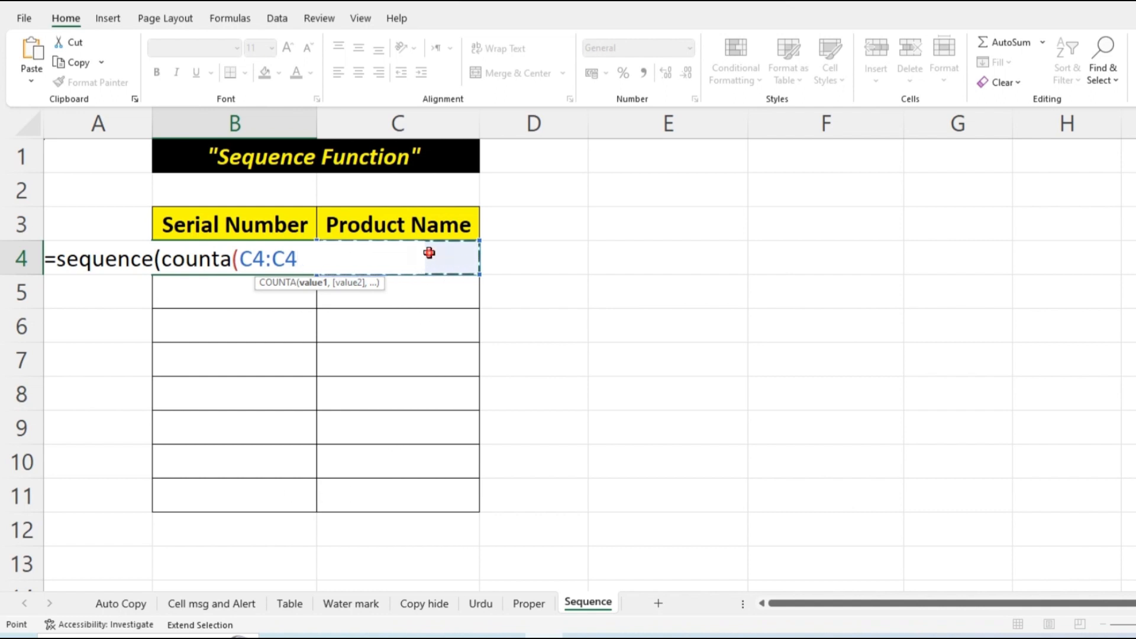
left_click_drag(431, 249, 414, 482)
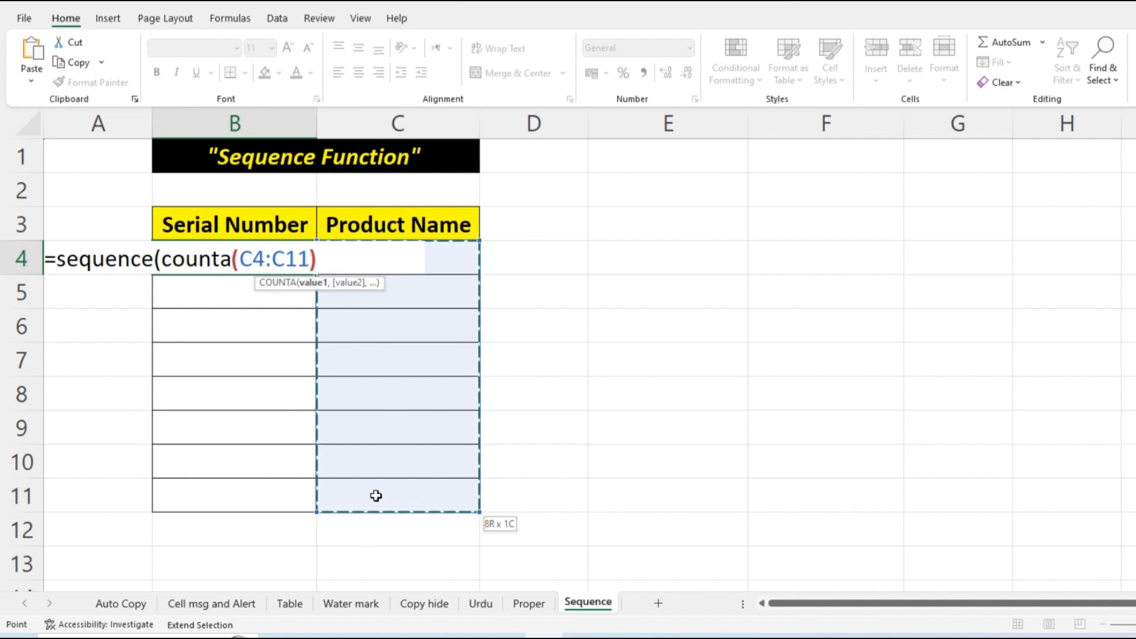
type("))")
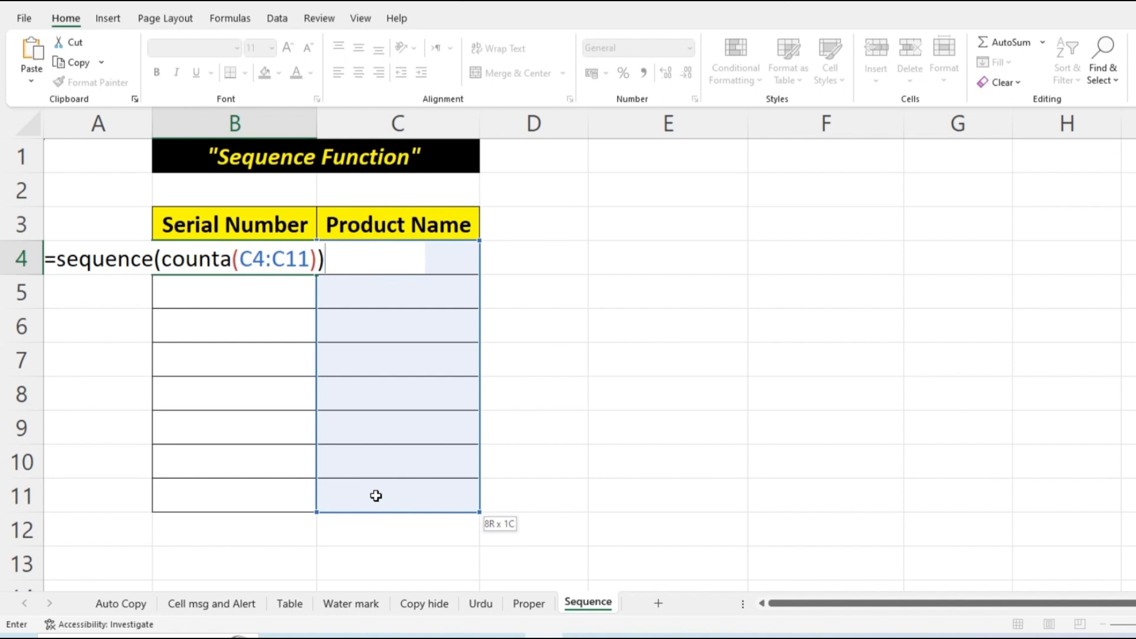
key("Return")
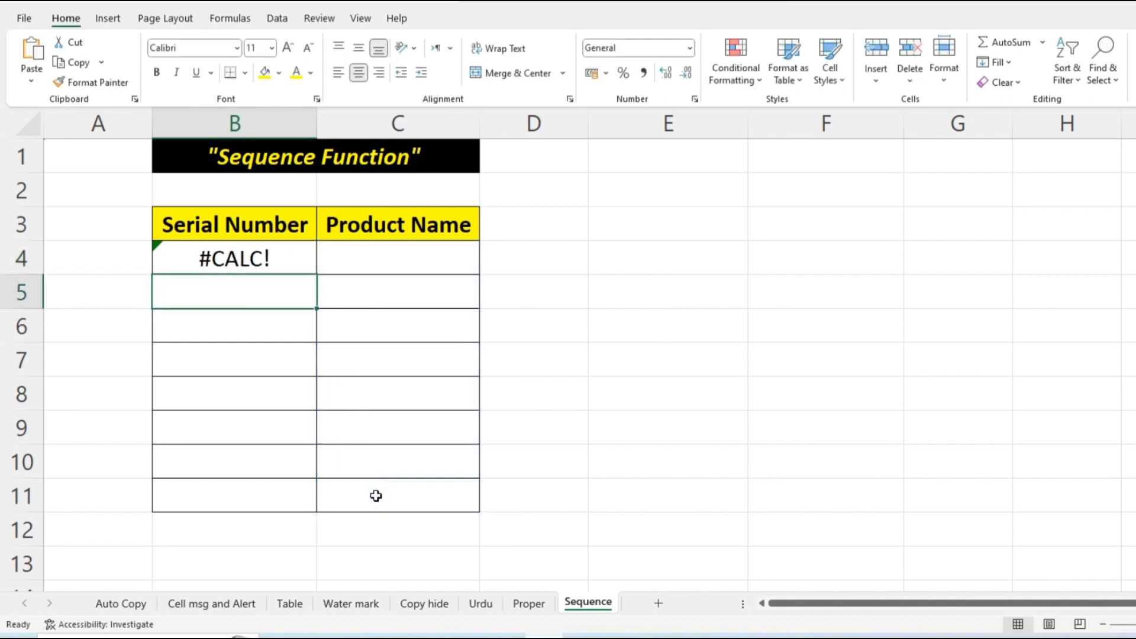
Enter Mouse as the product name in cell C4
left_click(230, 255)
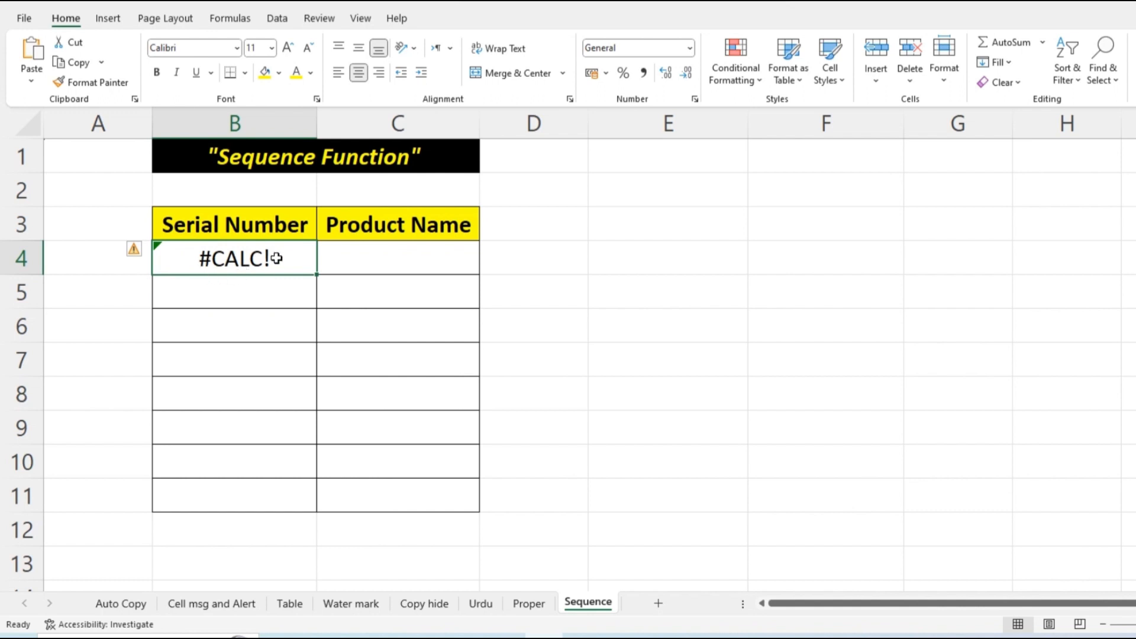
left_click(410, 260)
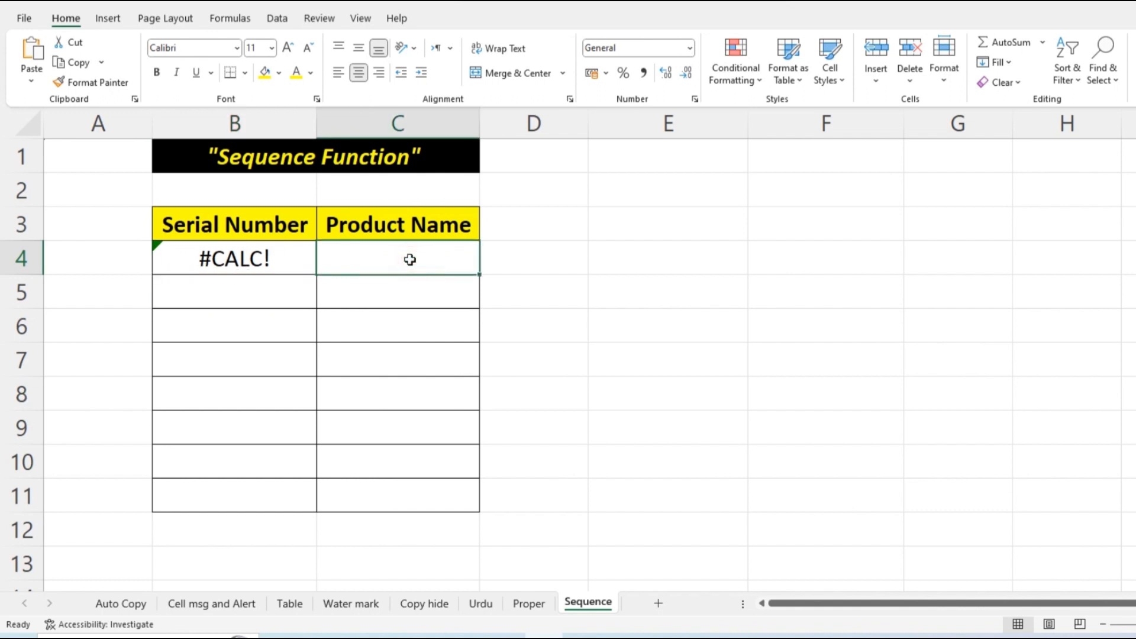
type("Mouse")
key("Return")
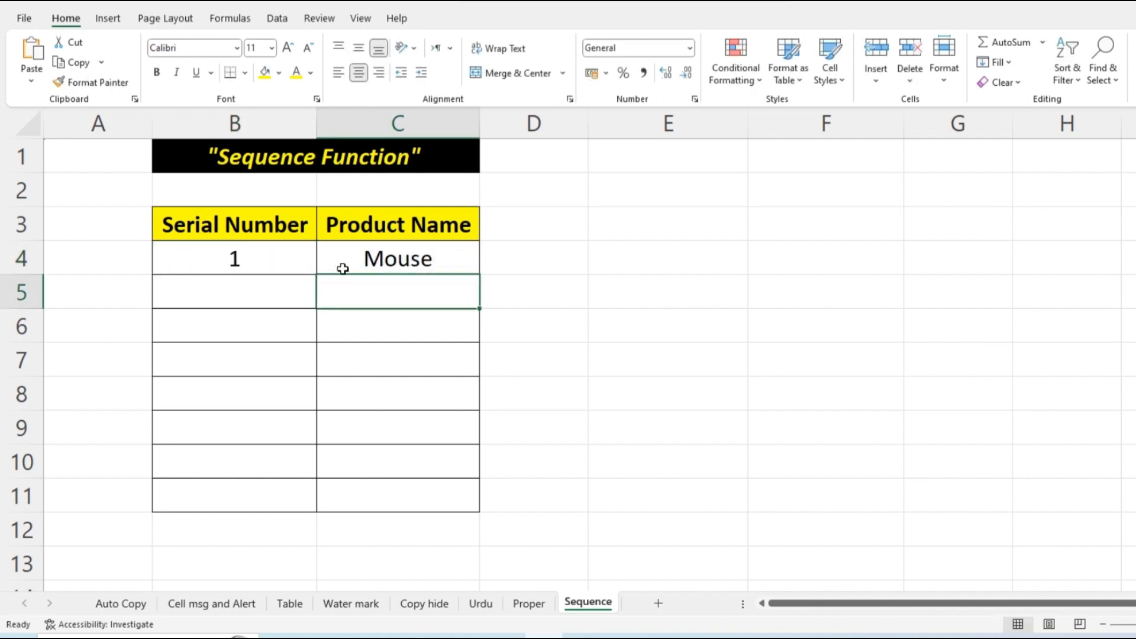
Add Keyboard as the second product below Mouse in the Product Name column
left_click(285, 261)
left_click(355, 282)
type("Keyboard")
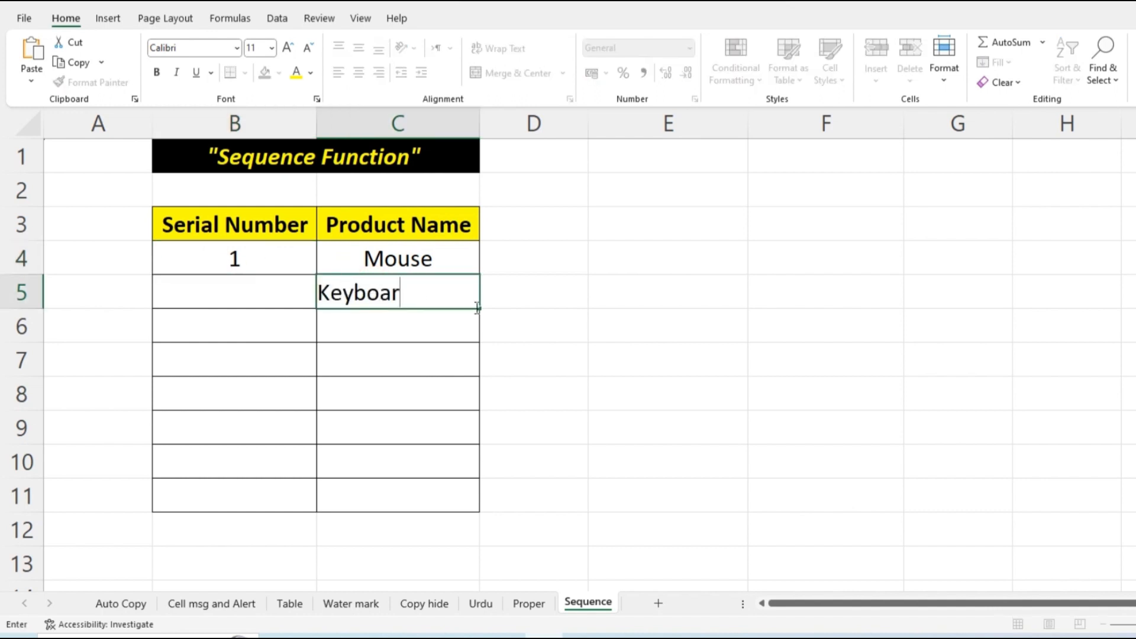
key("Return")
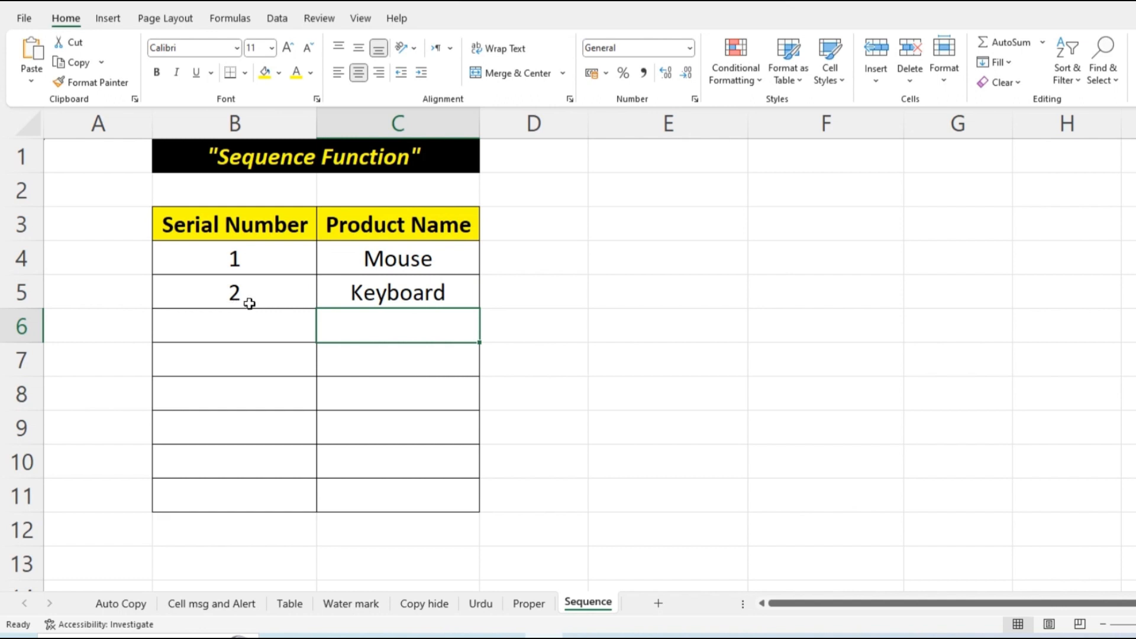
Fill Keyboard from C5 down to C11, and extend the fill to C12
left_click(436, 296)
left_click_drag(479, 307, 459, 510)
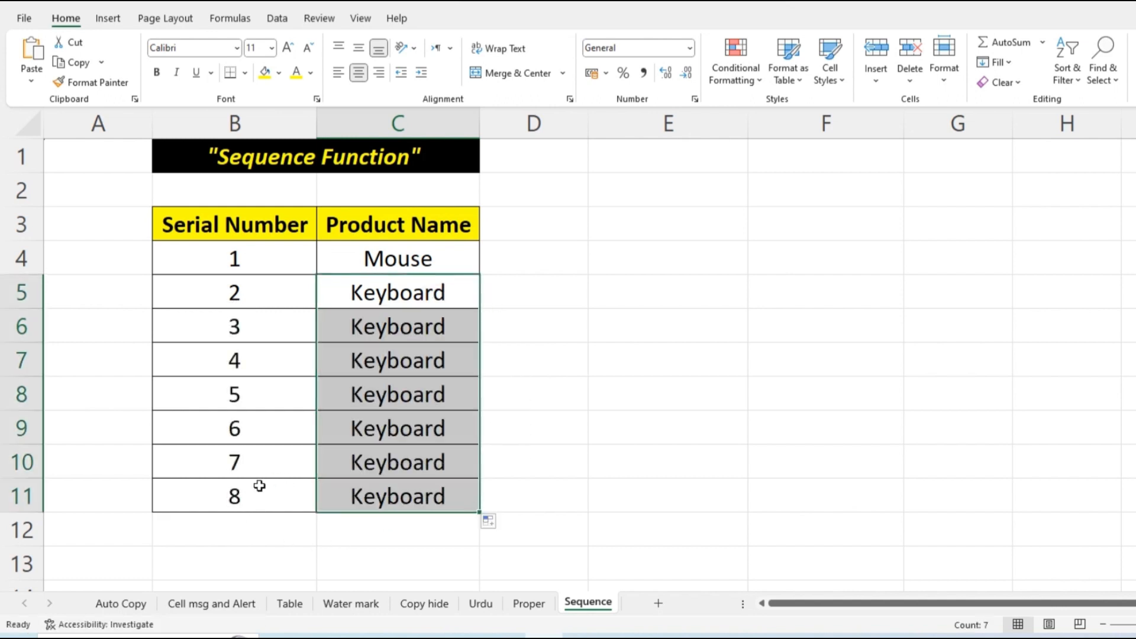
left_click(384, 505)
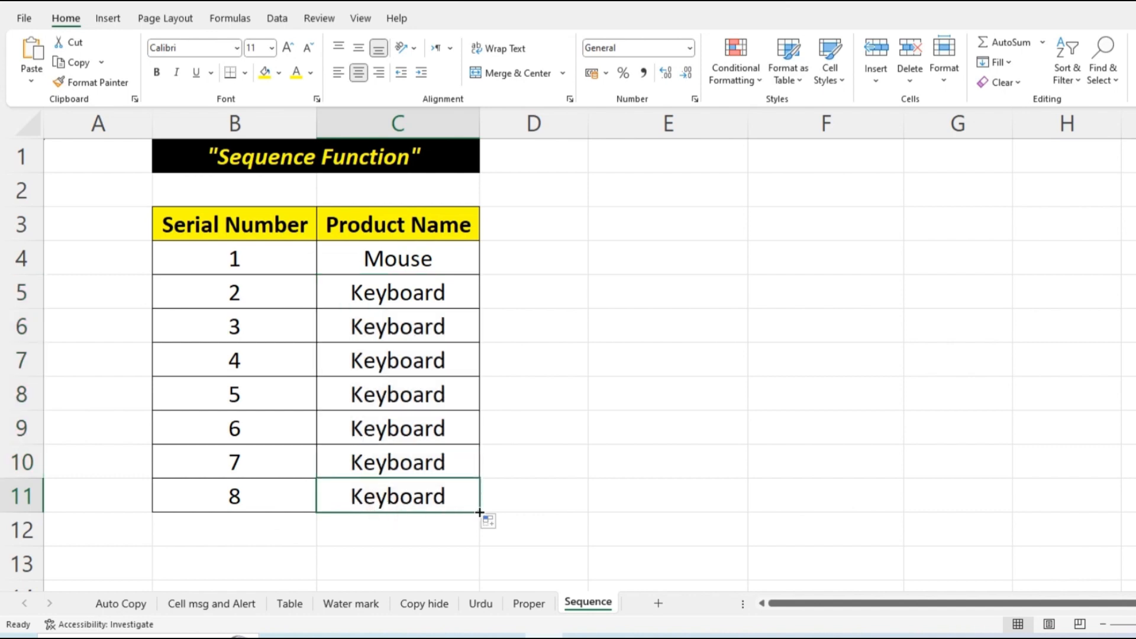
left_click_drag(480, 513, 461, 536)
left_click(245, 539)
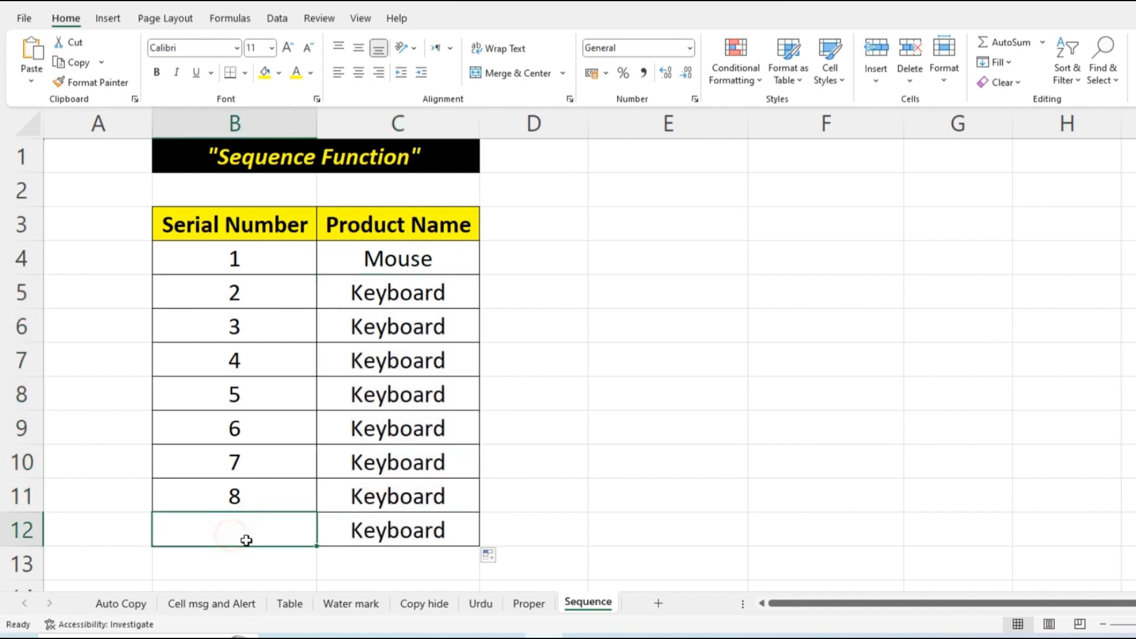
Open the SEQUENCE formula in cell B4 and examine the product range it counts
double_click(249, 264)
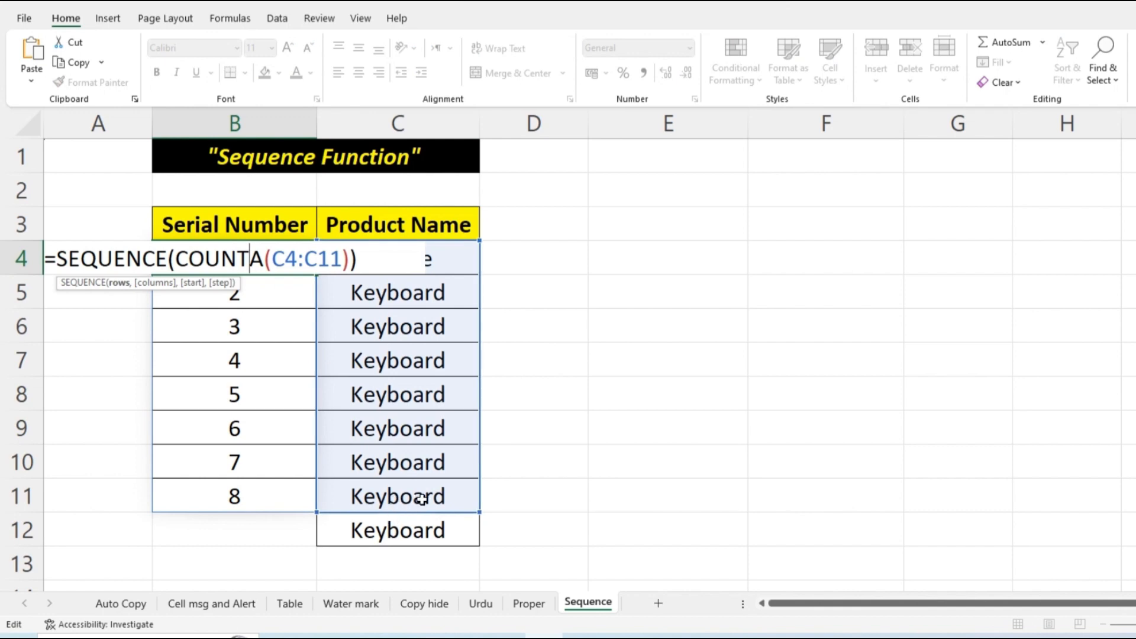
left_click(520, 468)
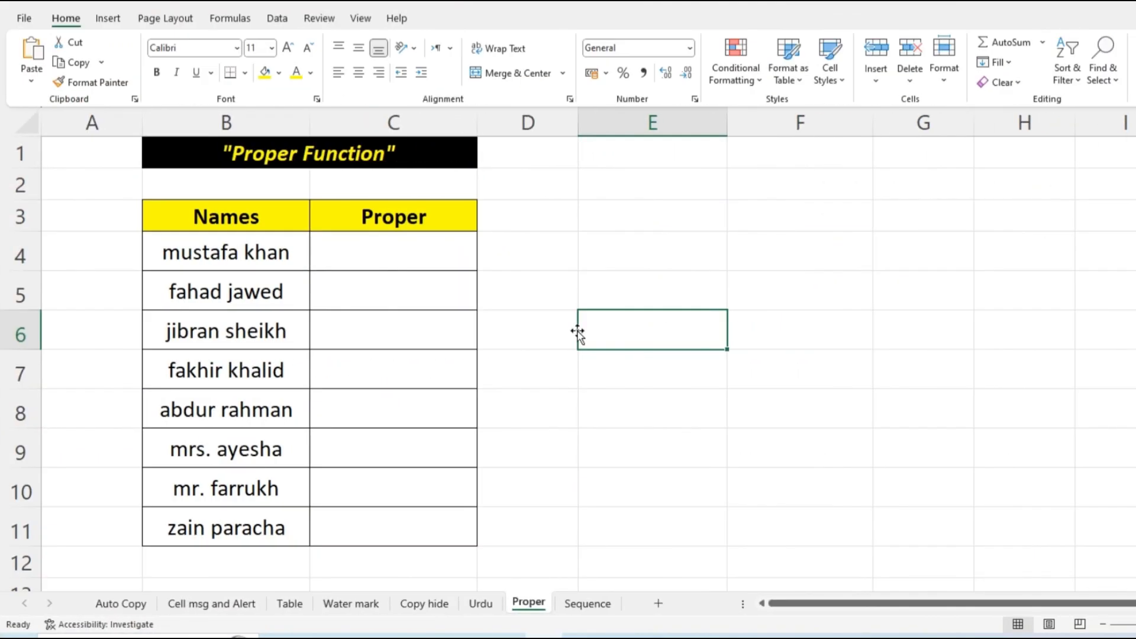
left_click(342, 156)
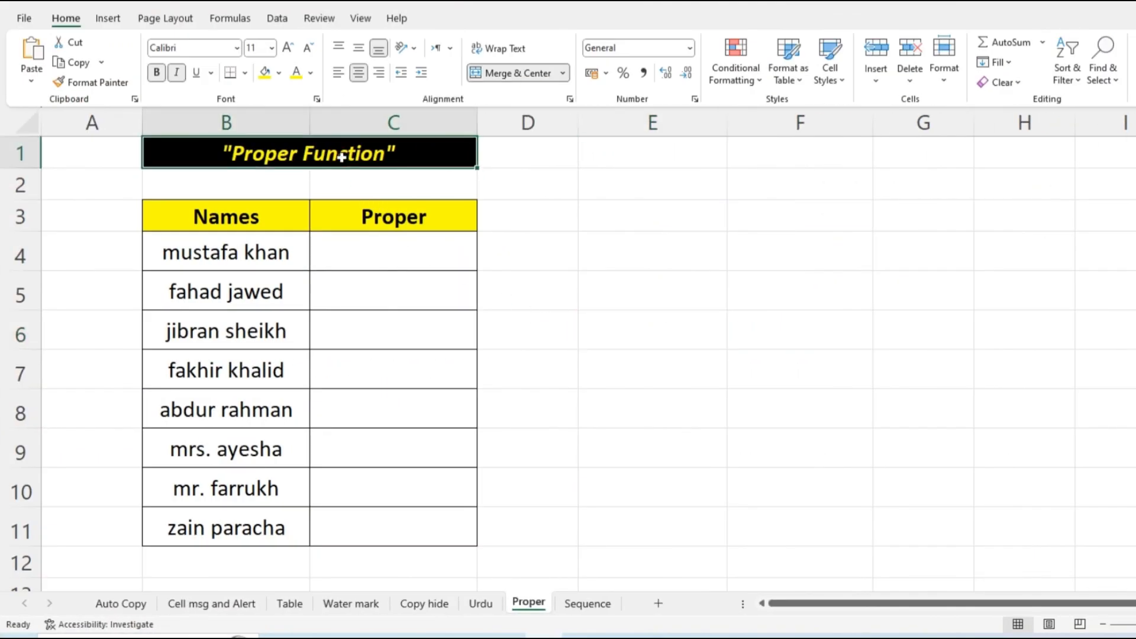
left_click_drag(241, 228, 246, 530)
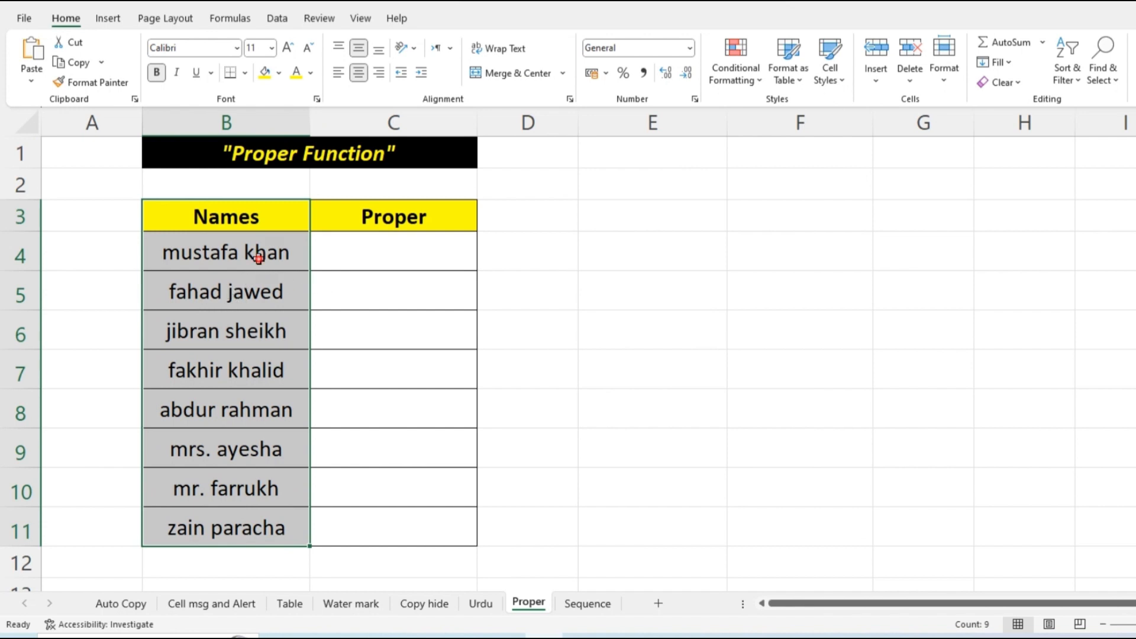
left_click_drag(259, 258, 246, 526)
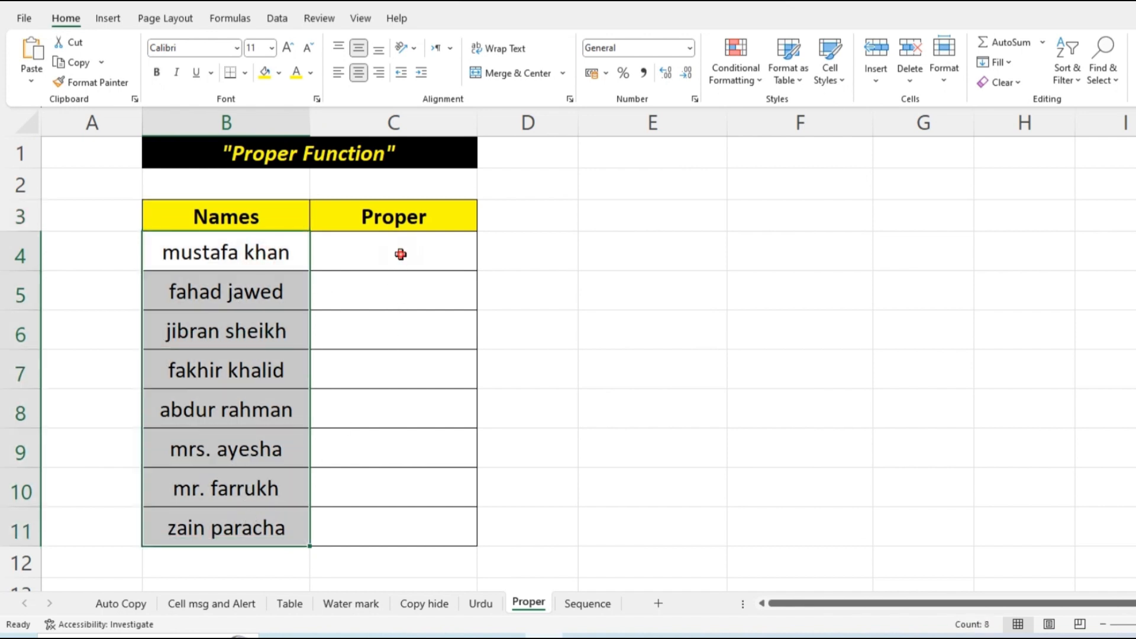
left_click_drag(400, 254, 392, 527)
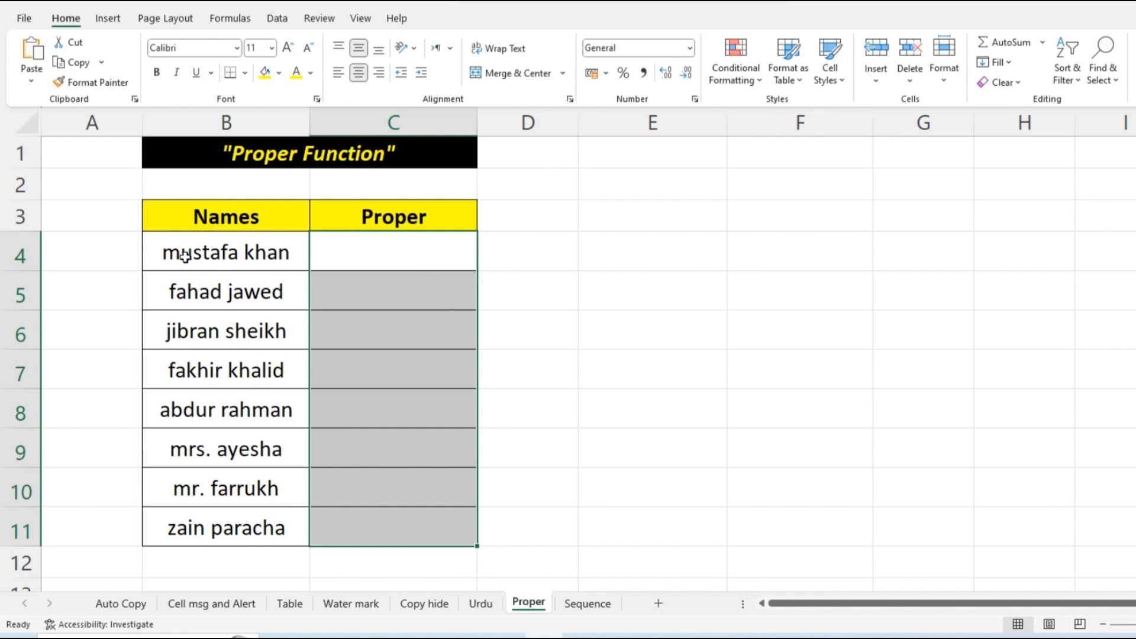
left_click(280, 253)
Enter the formula =PROPER(B4) in cell C4 of the Proper sheet to capitalize the first name in the list
left_click(368, 254)
type("=proper")
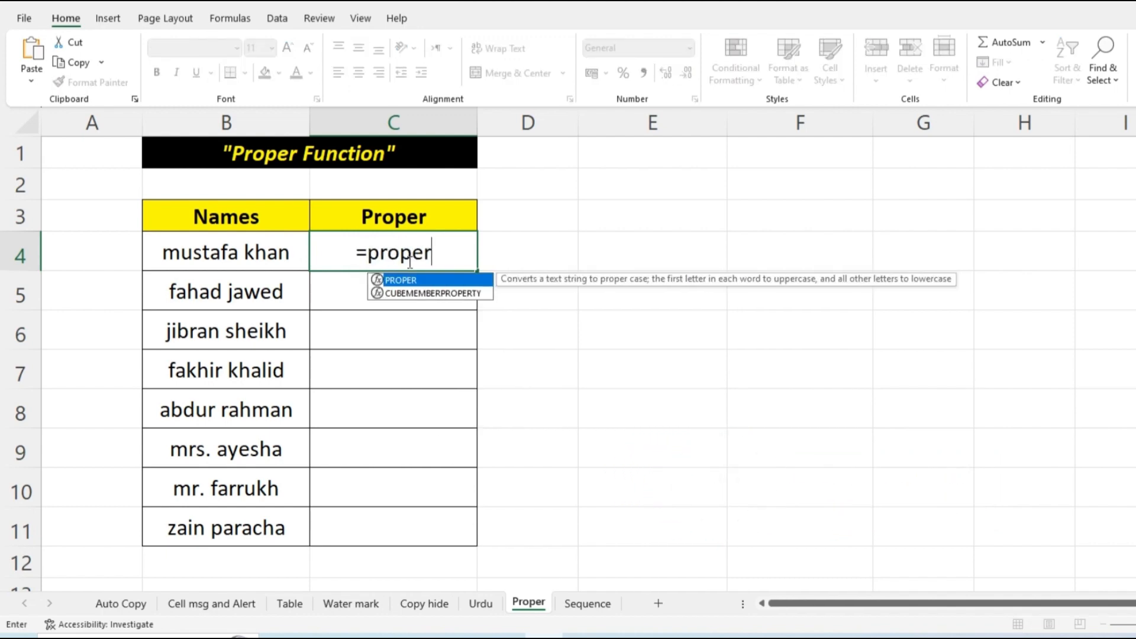
type("(")
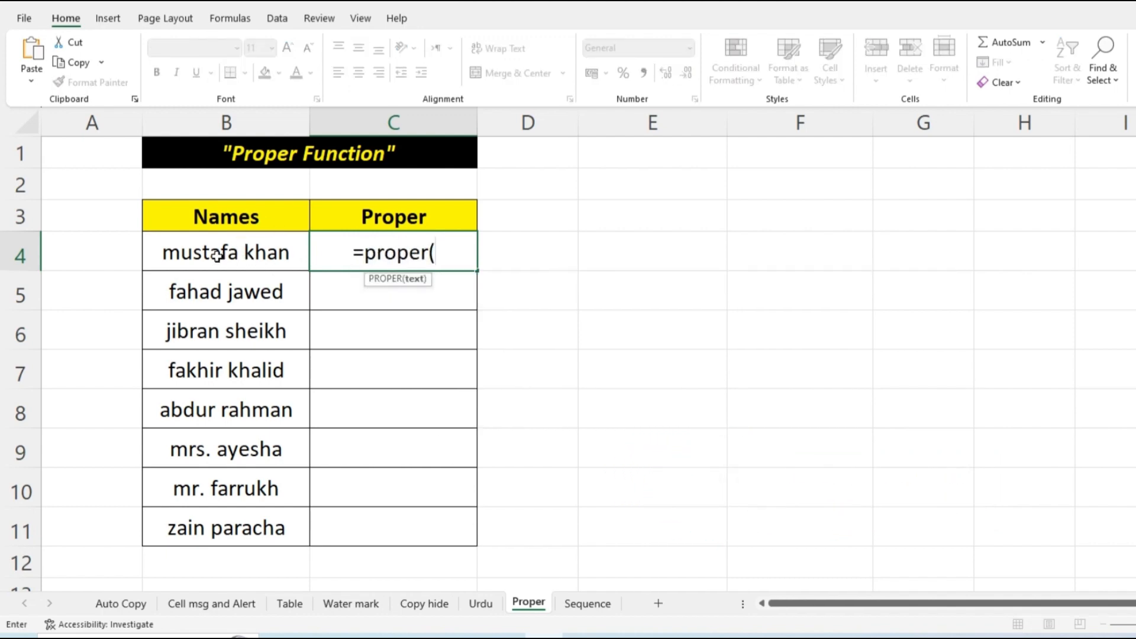
left_click(237, 253)
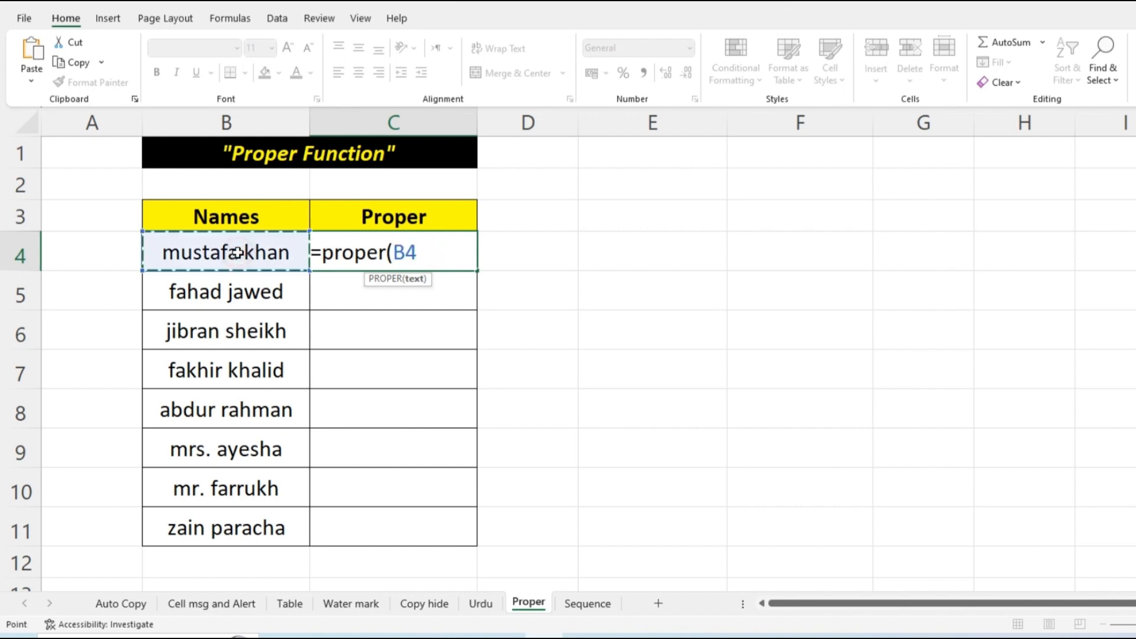
type(")")
key("Return")
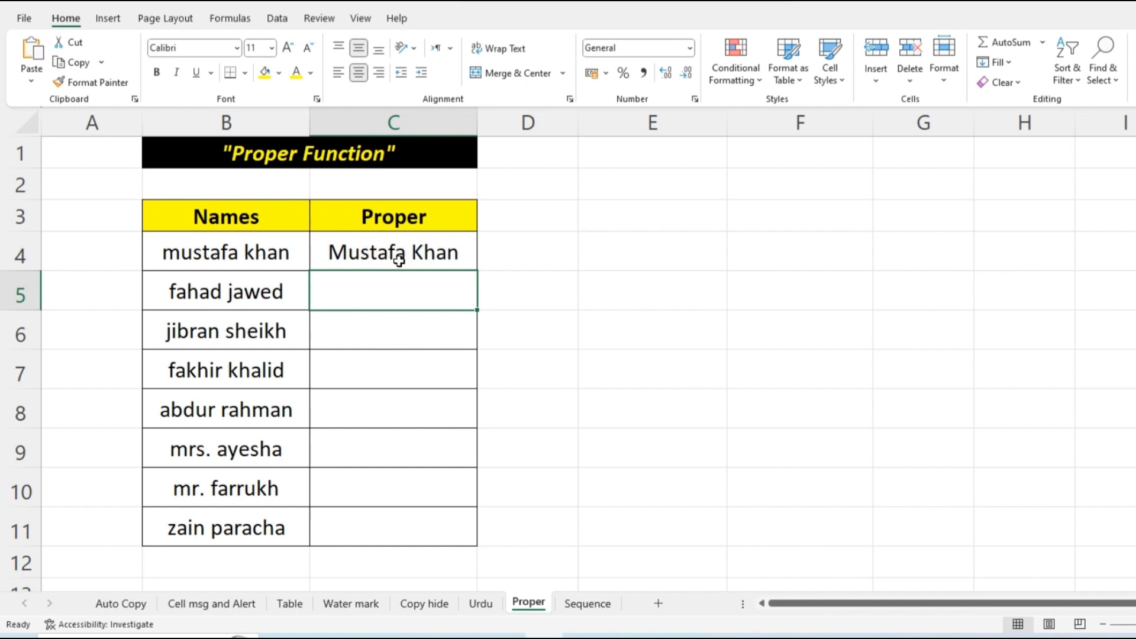
Fill the PROPER formula from C4 down to C11 for the remaining names
left_click(424, 255)
left_click_drag(475, 268, 472, 536)
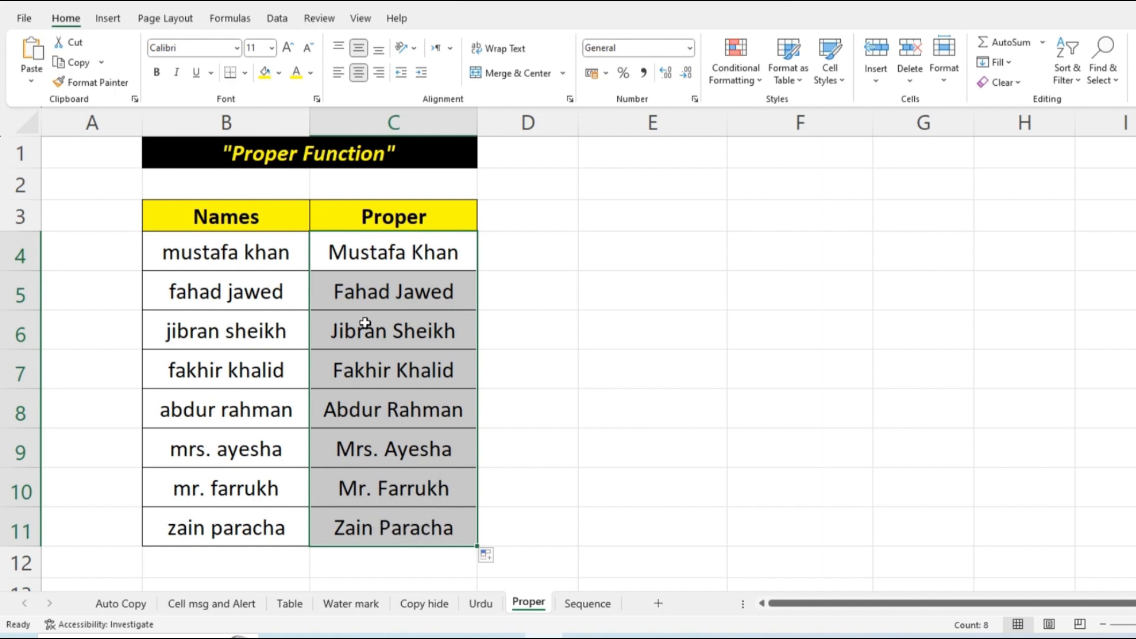
left_click(456, 370)
left_click(532, 375)
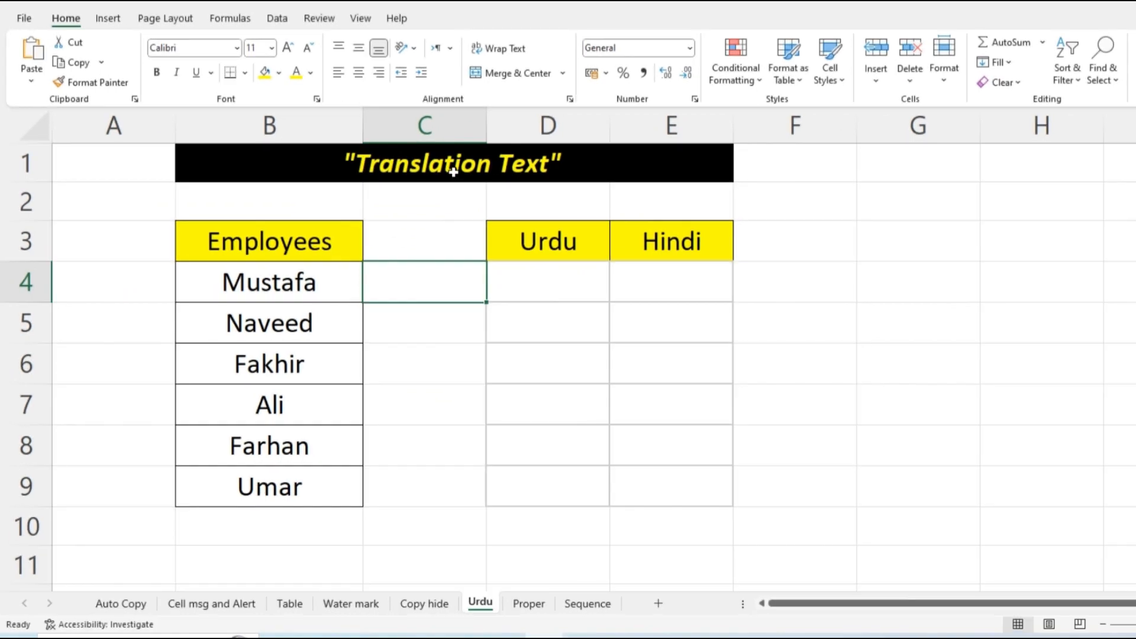
left_click(453, 172)
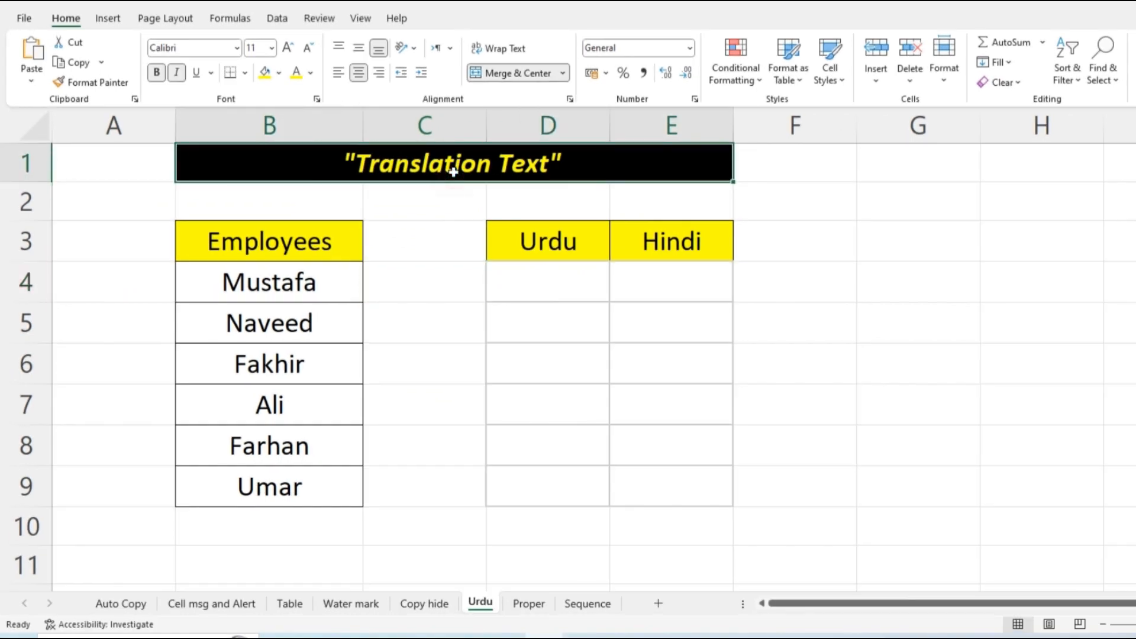
left_click_drag(329, 243, 330, 471)
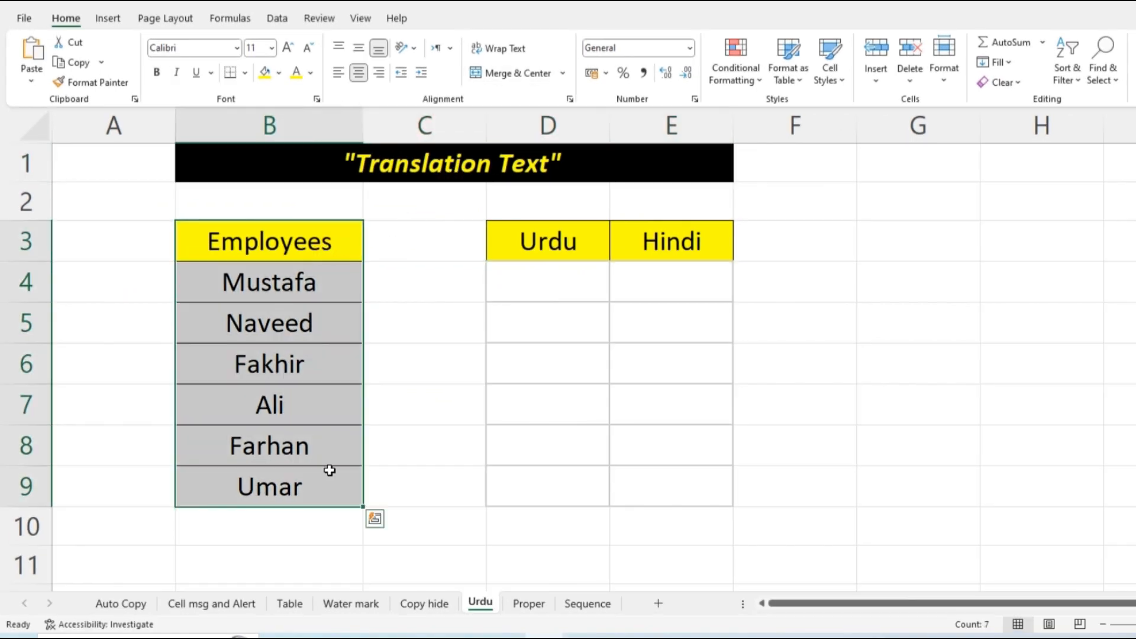
left_click(533, 241)
left_click(661, 243)
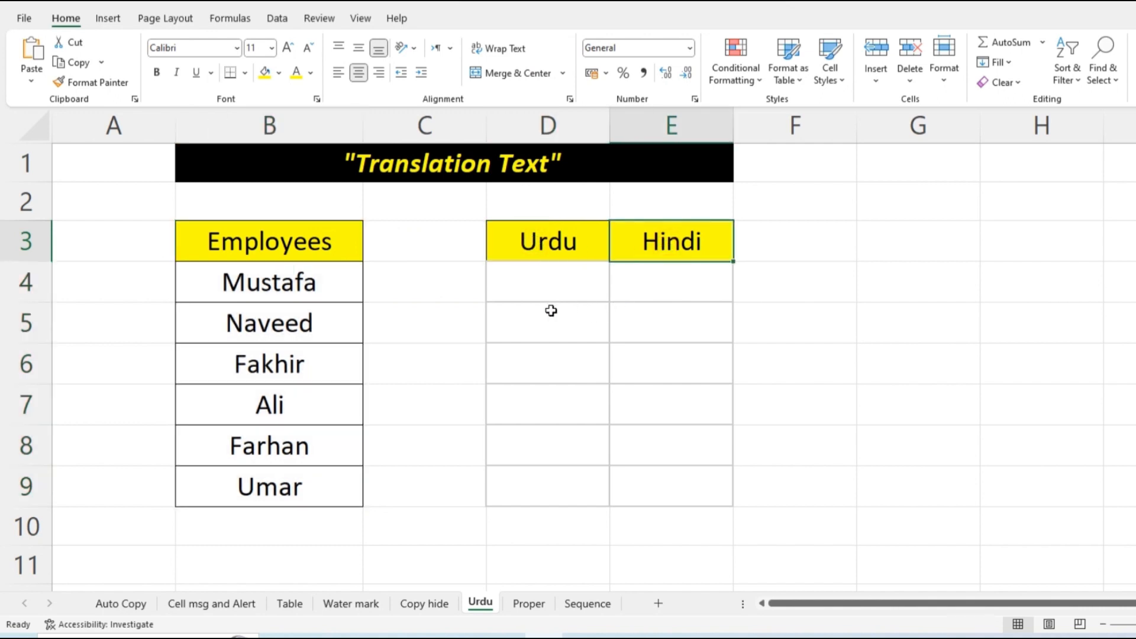
Copy the Employees list B3:B9 from the Urdu sheet and paste it into the blank Google Sheets spreadsheet at cell B4
left_click_drag(305, 241, 303, 484)
key("ctrl+c")
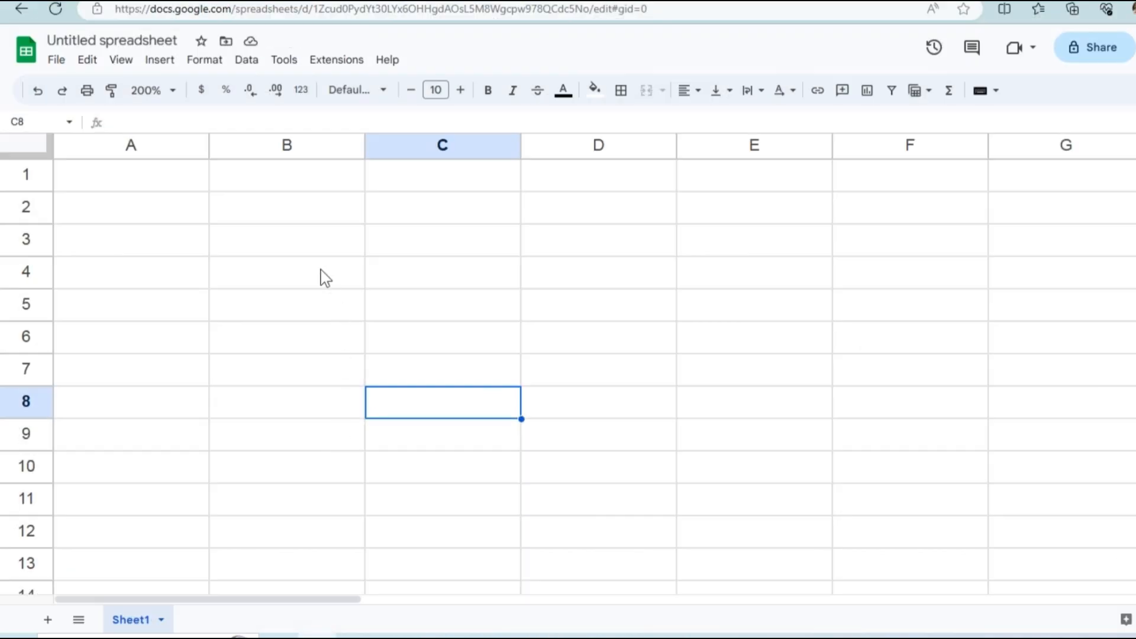
left_click(301, 269)
key("ctrl+v")
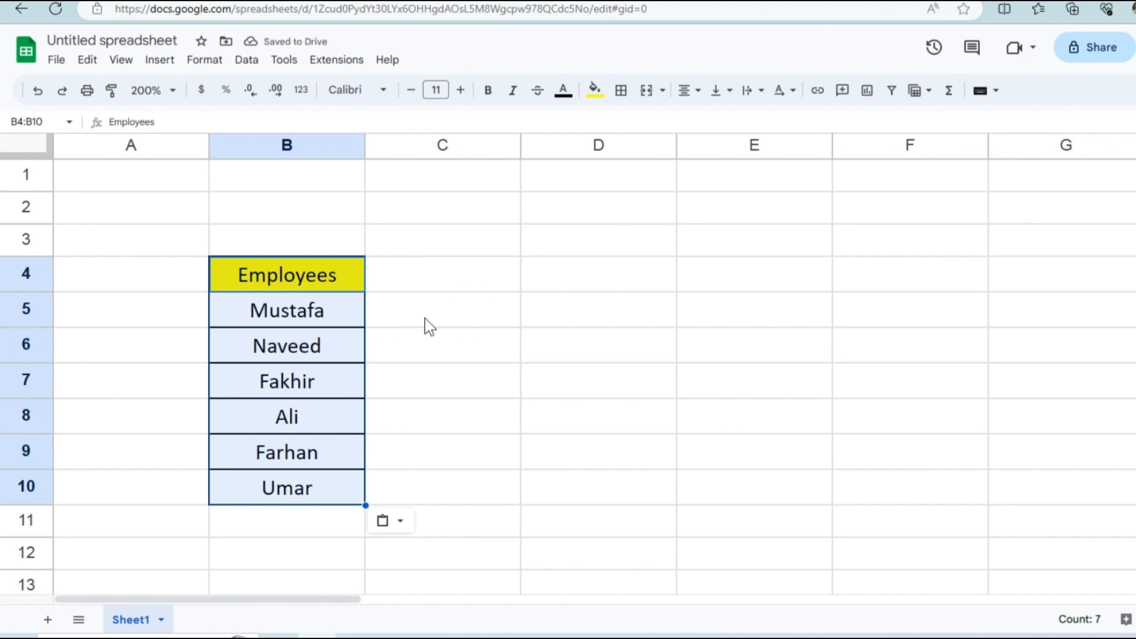
Enter =GOOGLETRANSLATE(B5,"en","ur") in cell D5 to translate the first employee name from English to Urdu
left_click(554, 319)
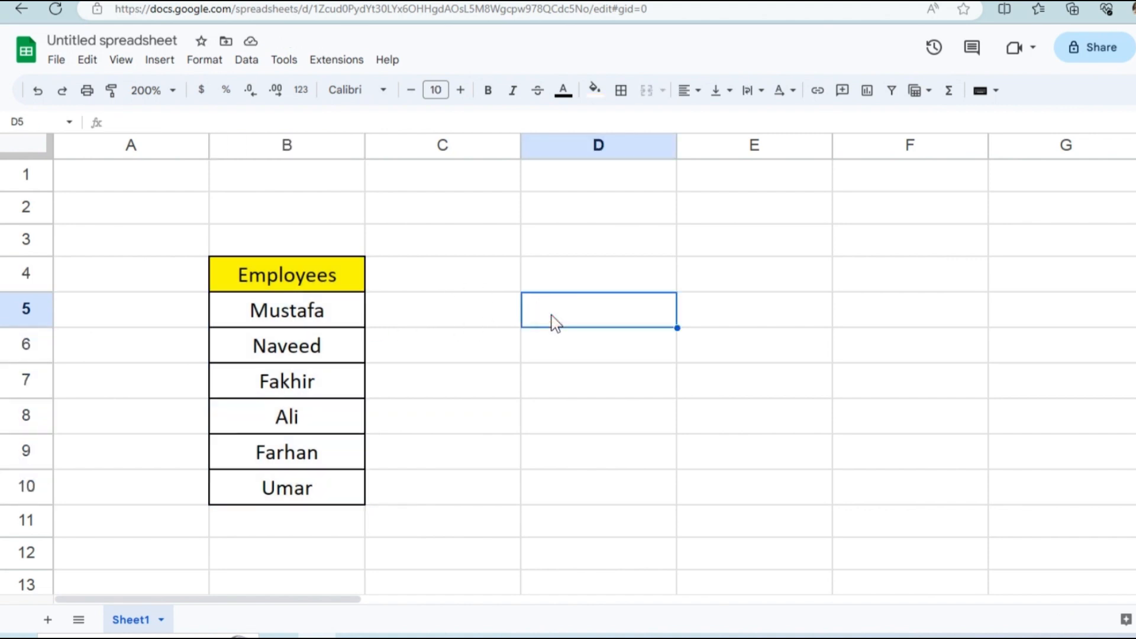
type("=google")
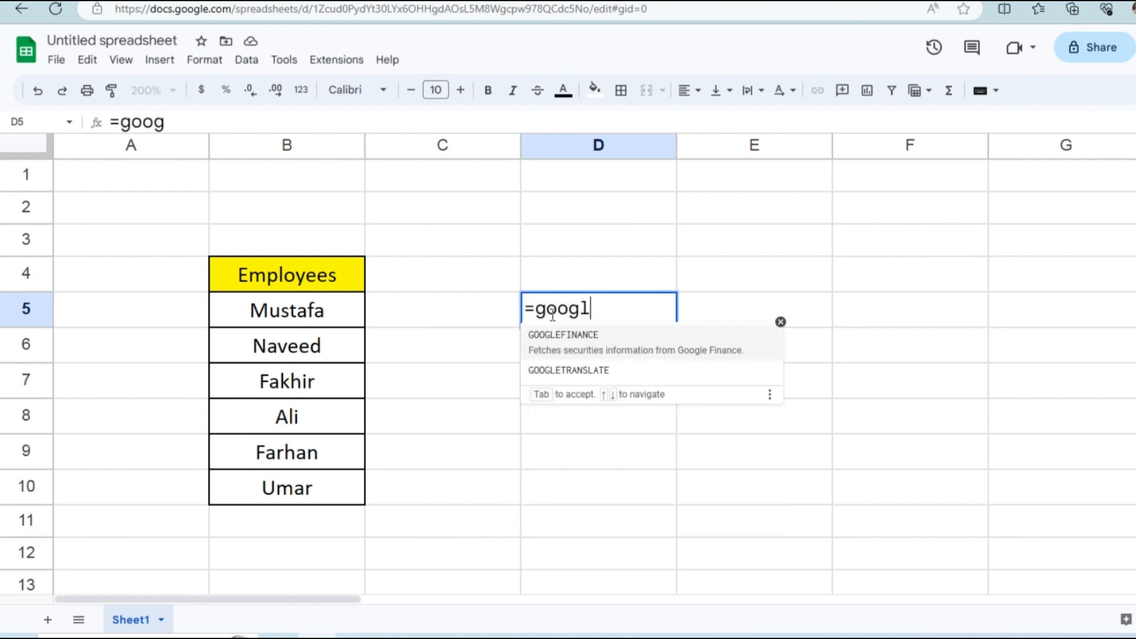
left_click(593, 362)
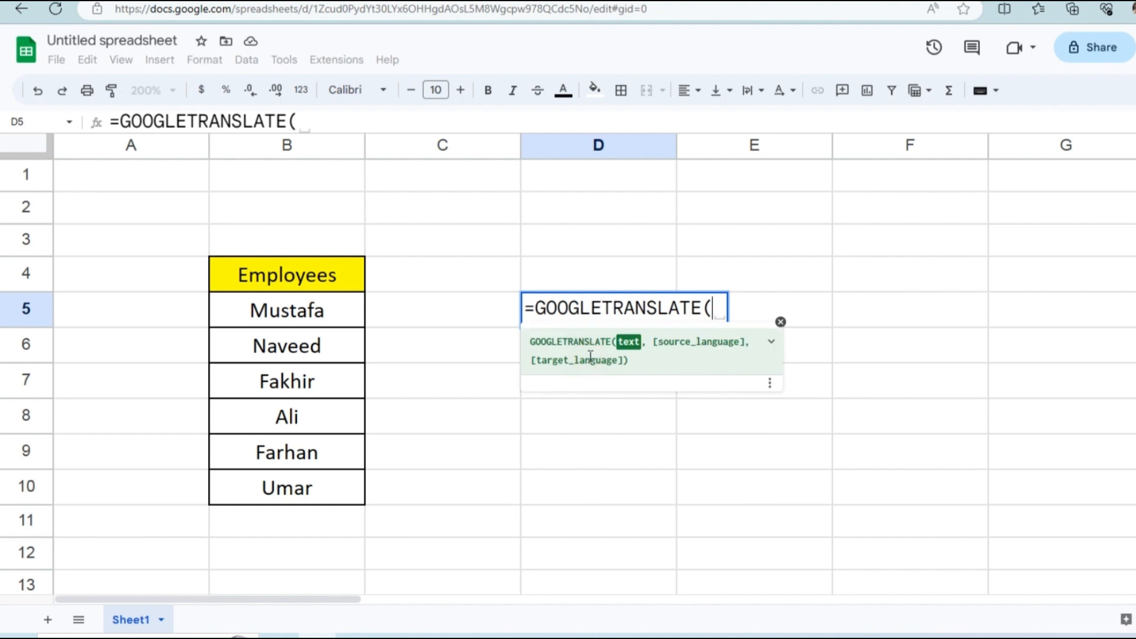
left_click(294, 320)
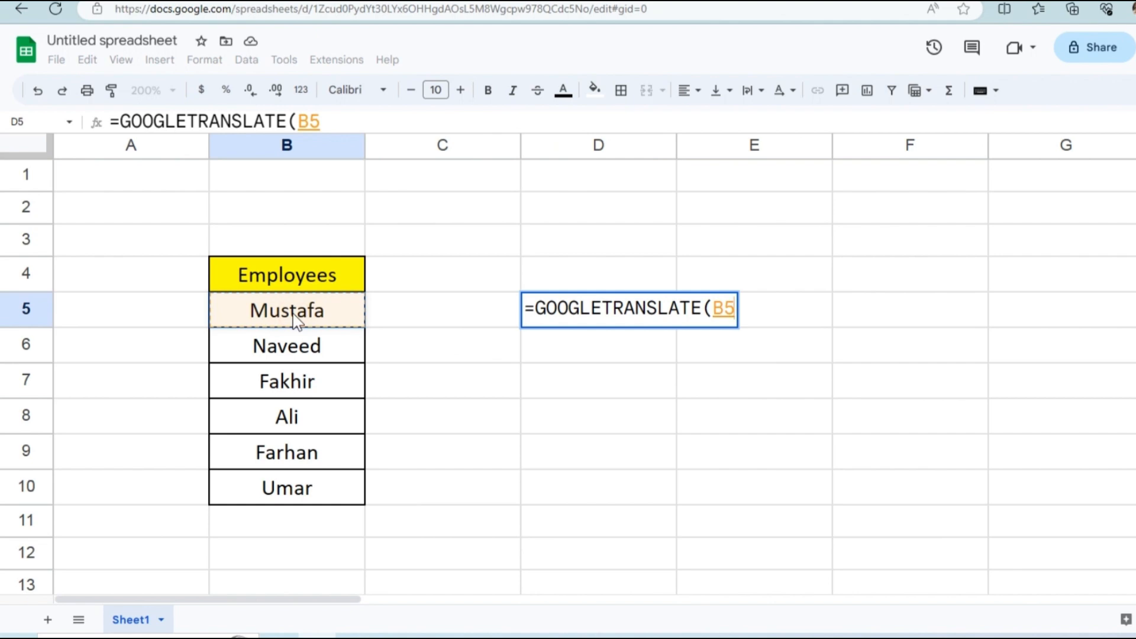
type(",")
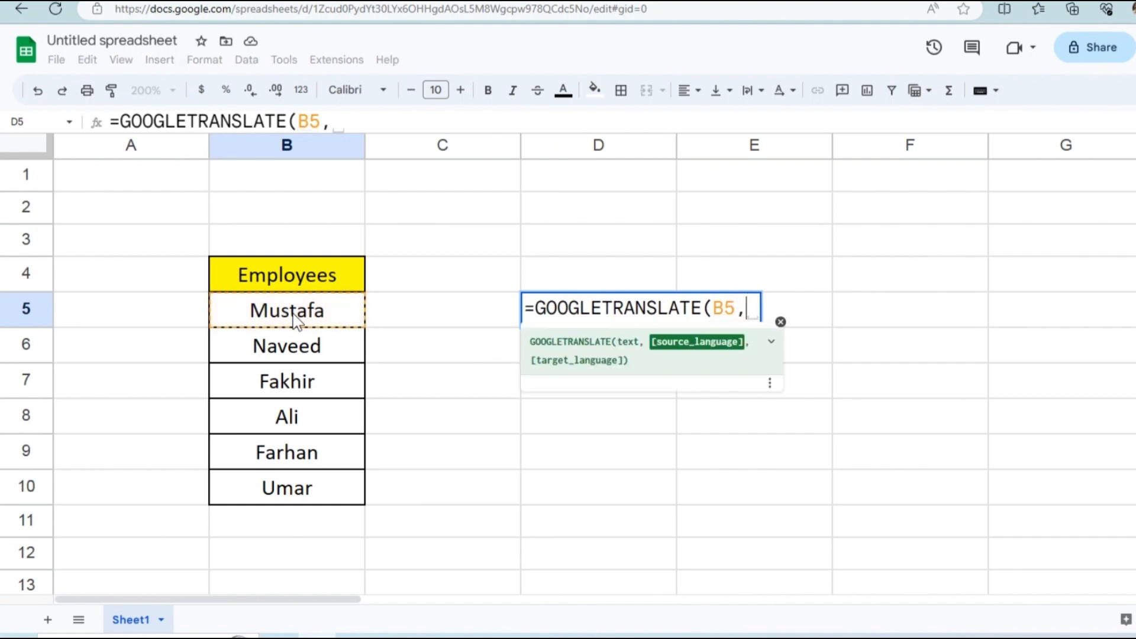
type("\"")
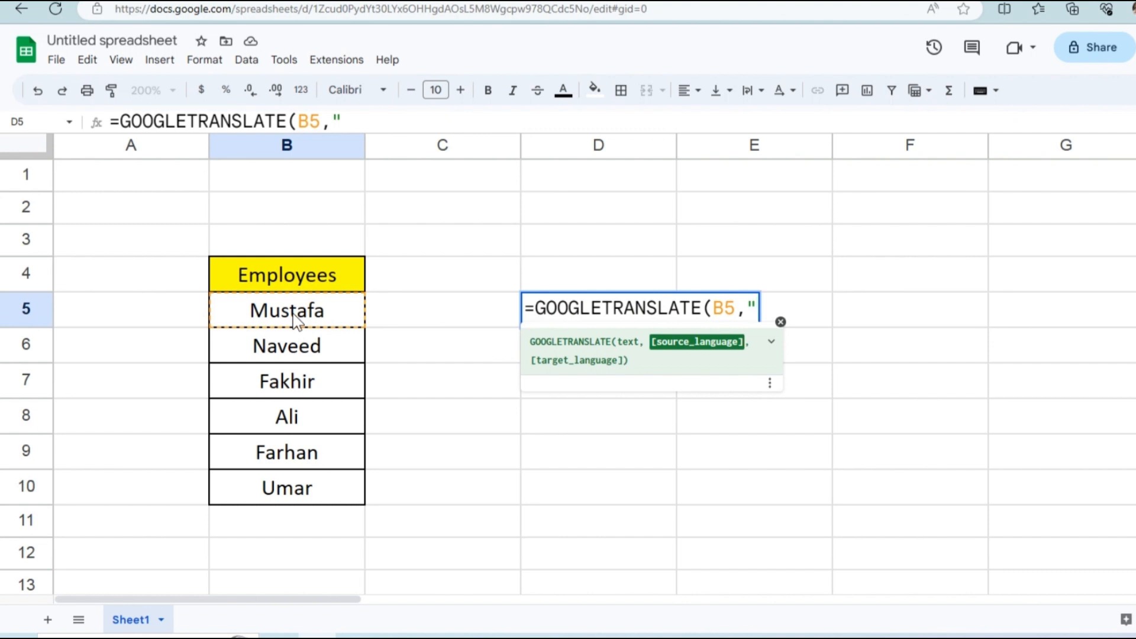
type("en")
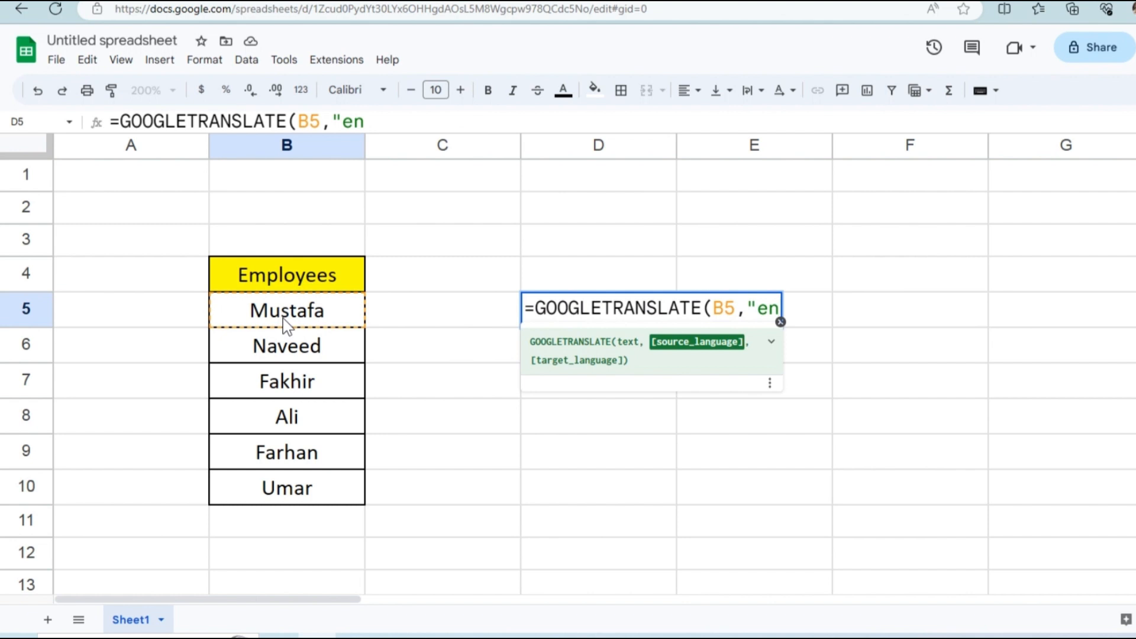
type("\",\"")
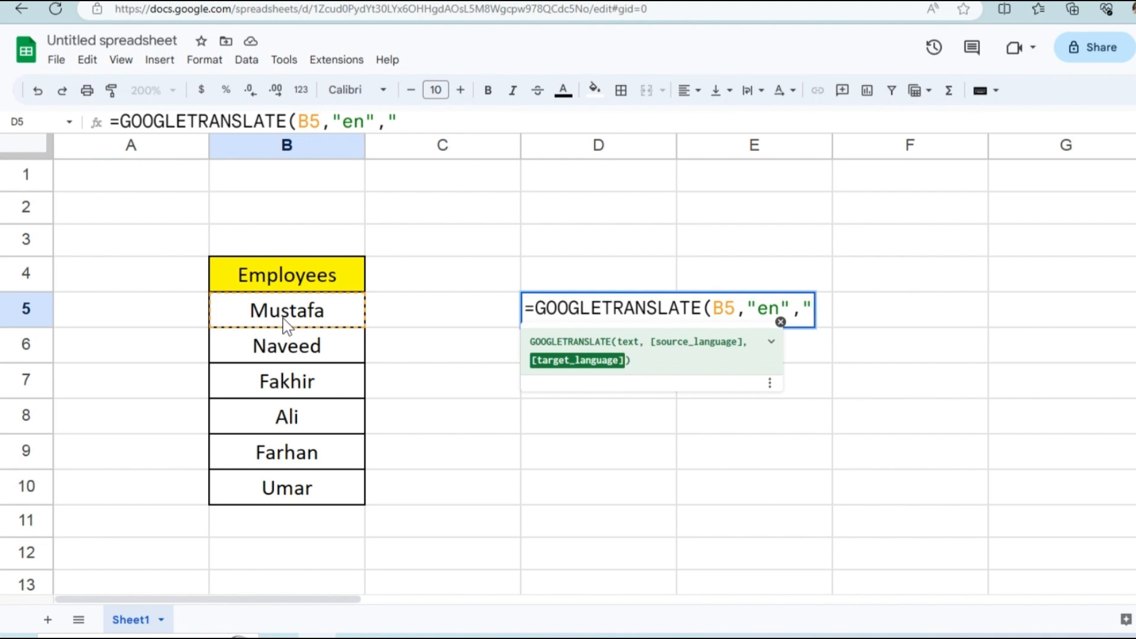
type("ur")
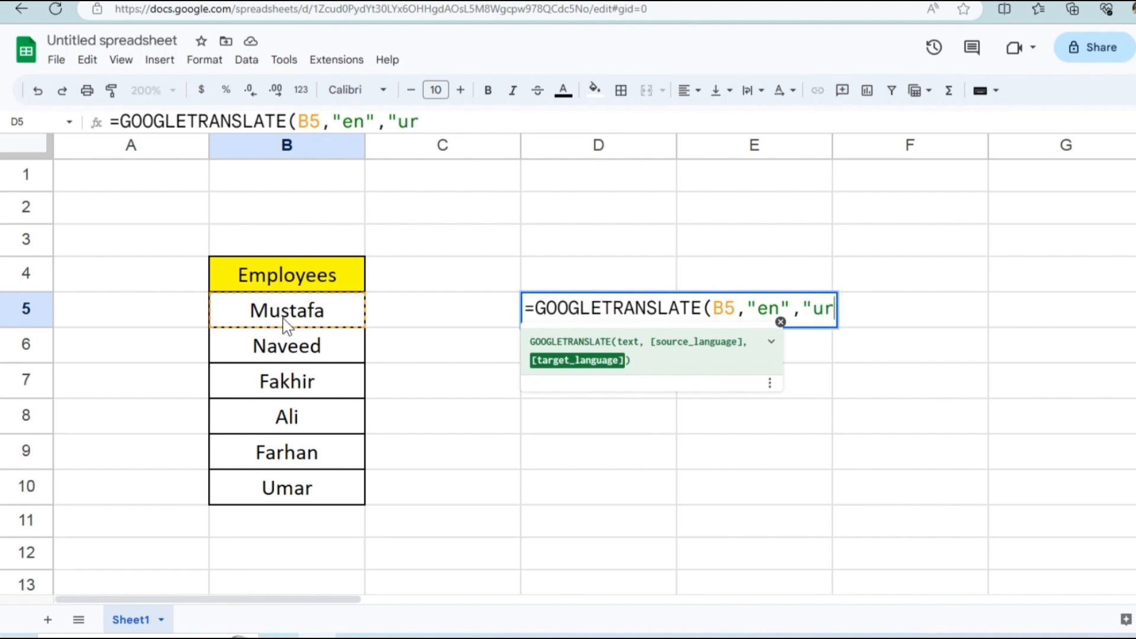
type("\")")
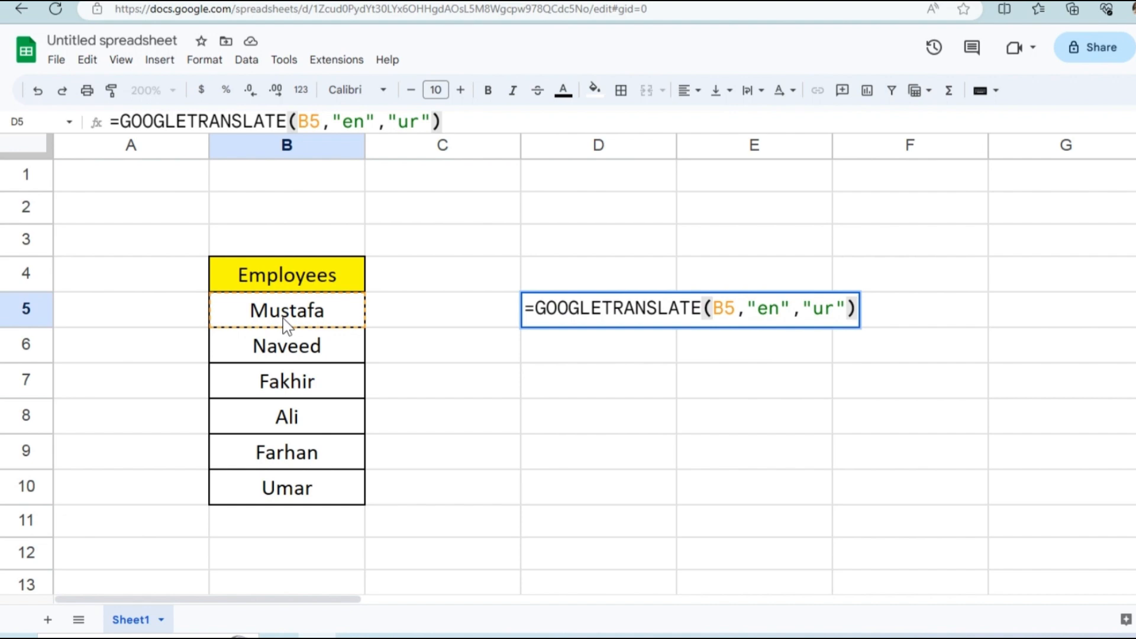
key("Return")
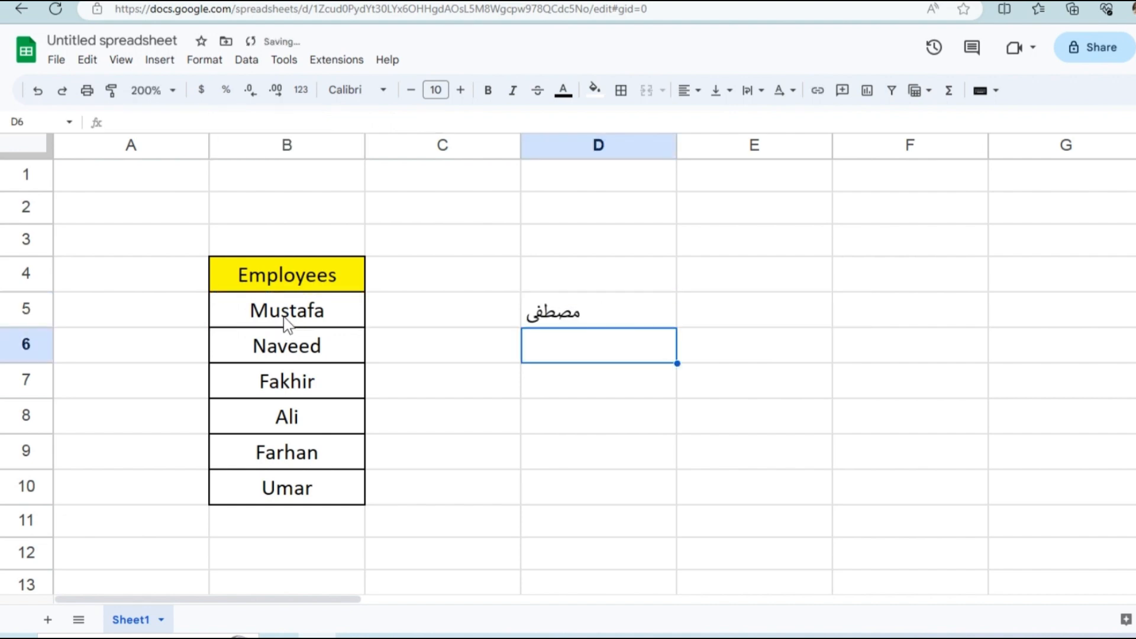
Fill the Urdu translation formula from D5 down to D10 for the remaining employees
left_click(612, 310)
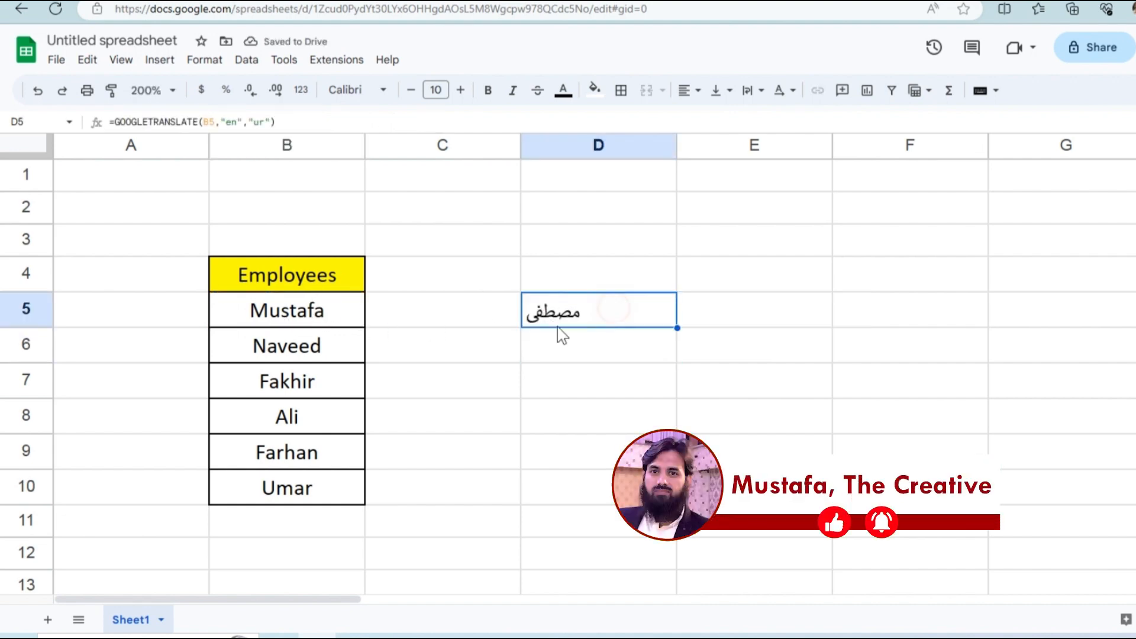
left_click_drag(677, 328, 657, 491)
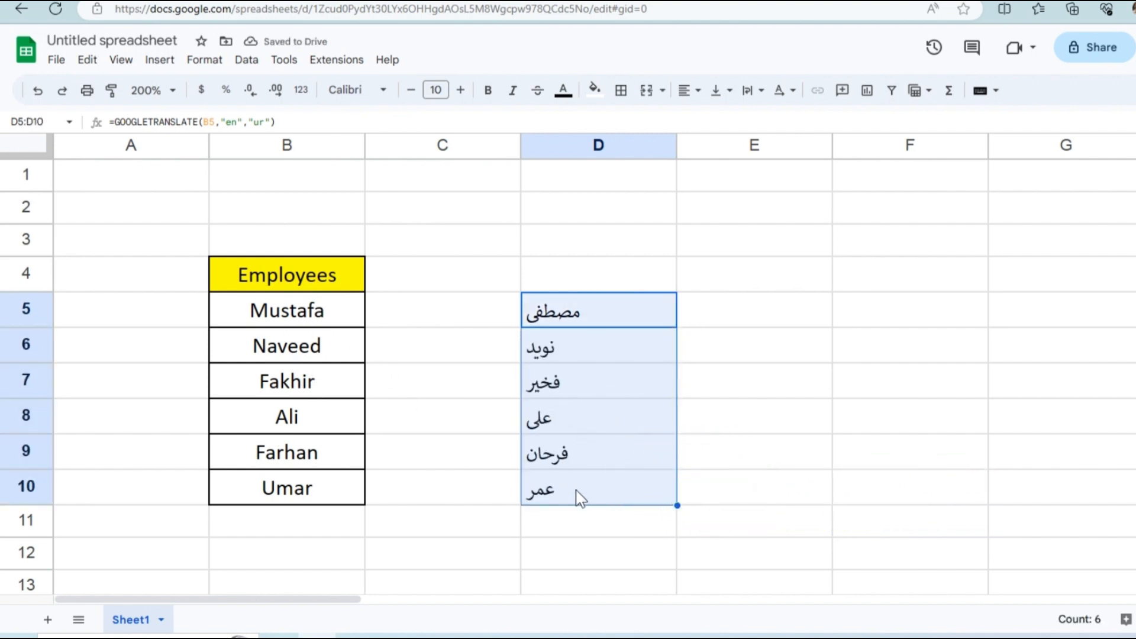
Enter =GOOGLETRANSLATE(B5,"en","hi") in cell E5 and fill it down to E10 to translate the employee names into Hindi
left_click(709, 311)
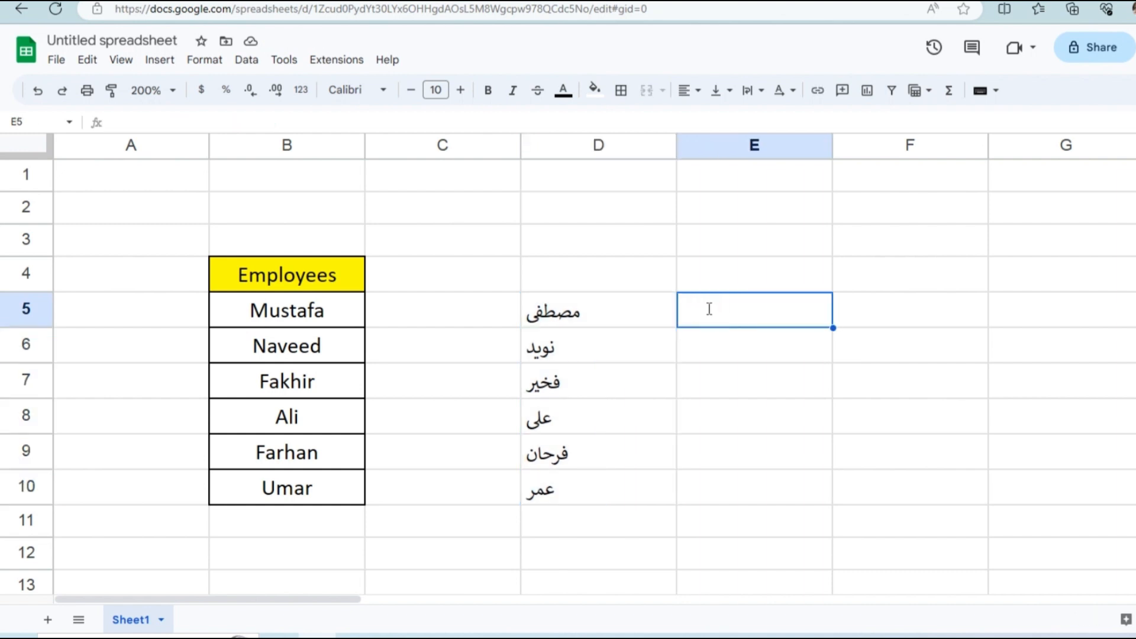
type("=googl")
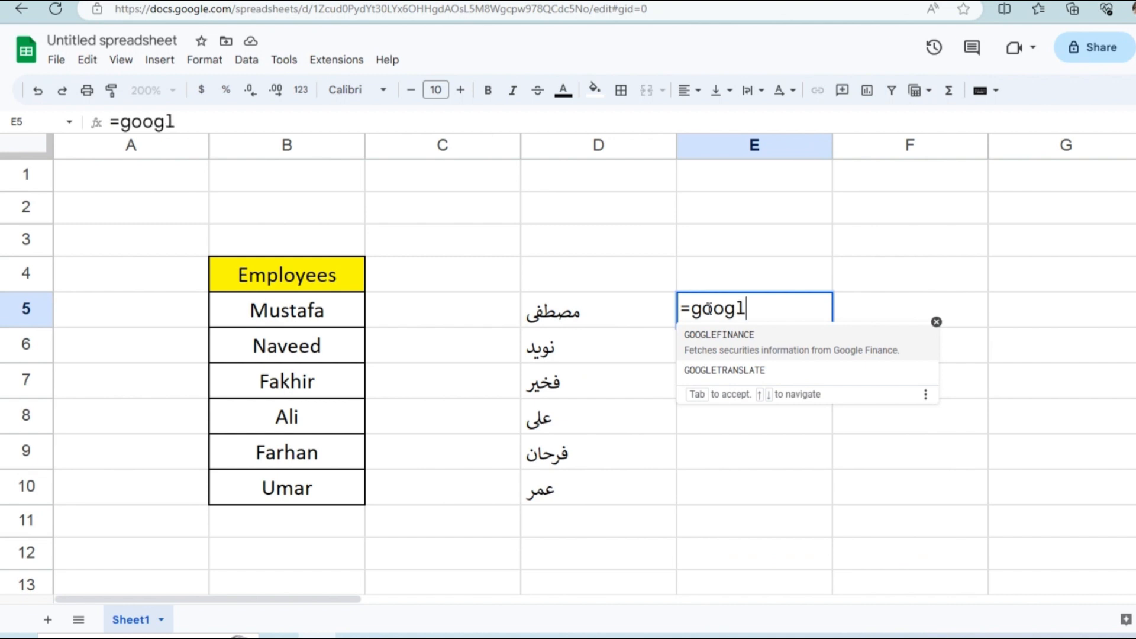
left_click(752, 371)
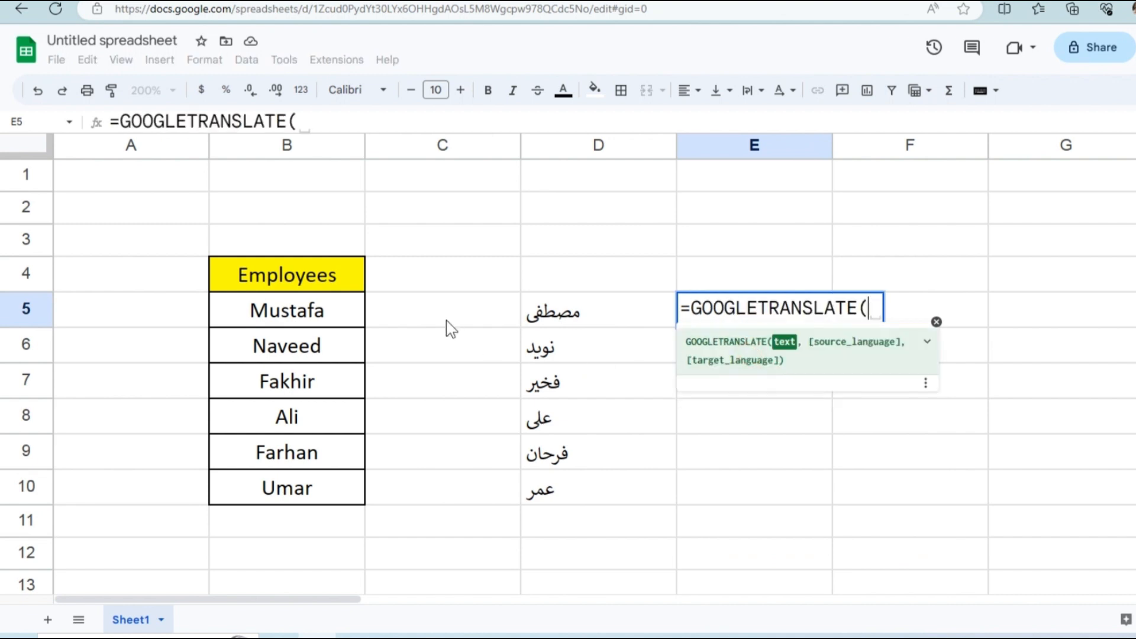
left_click(320, 315)
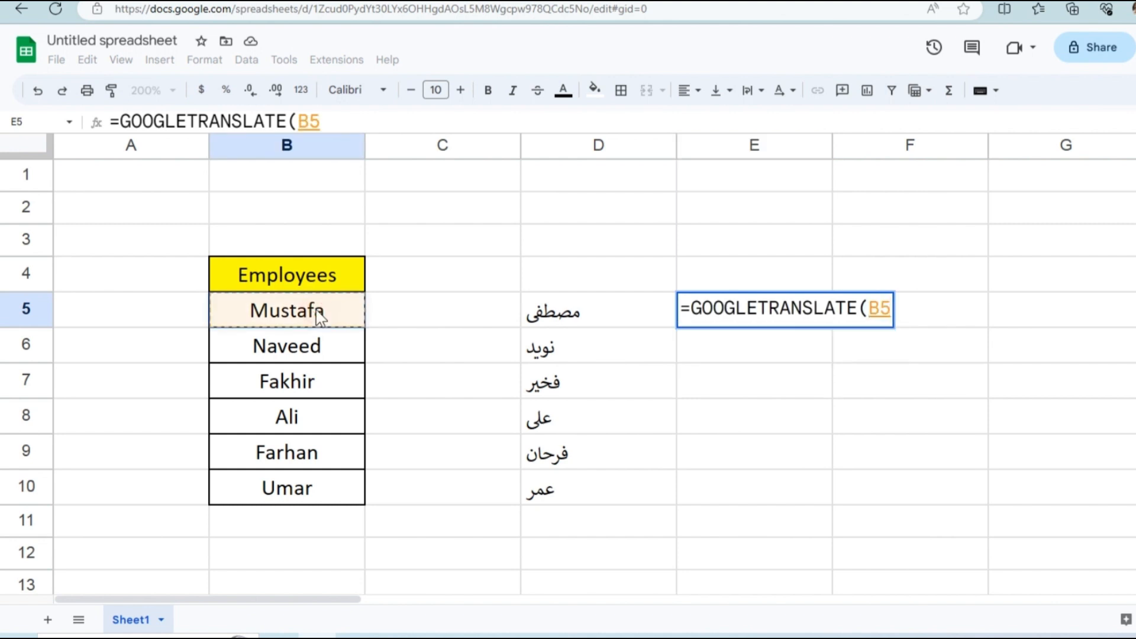
type(",")
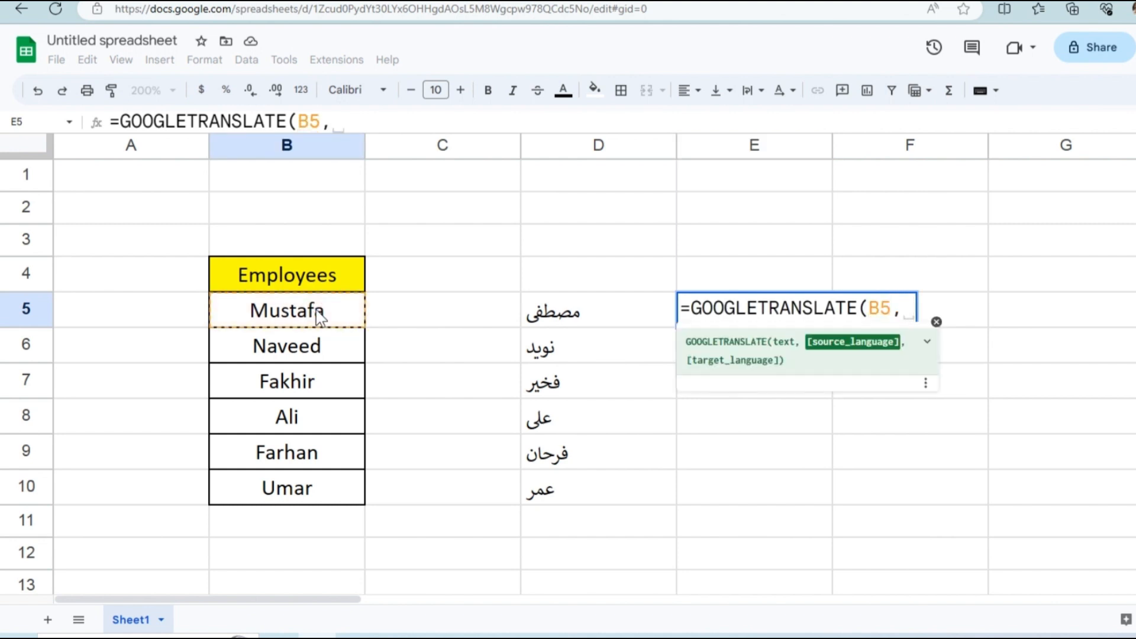
type("\"eng")
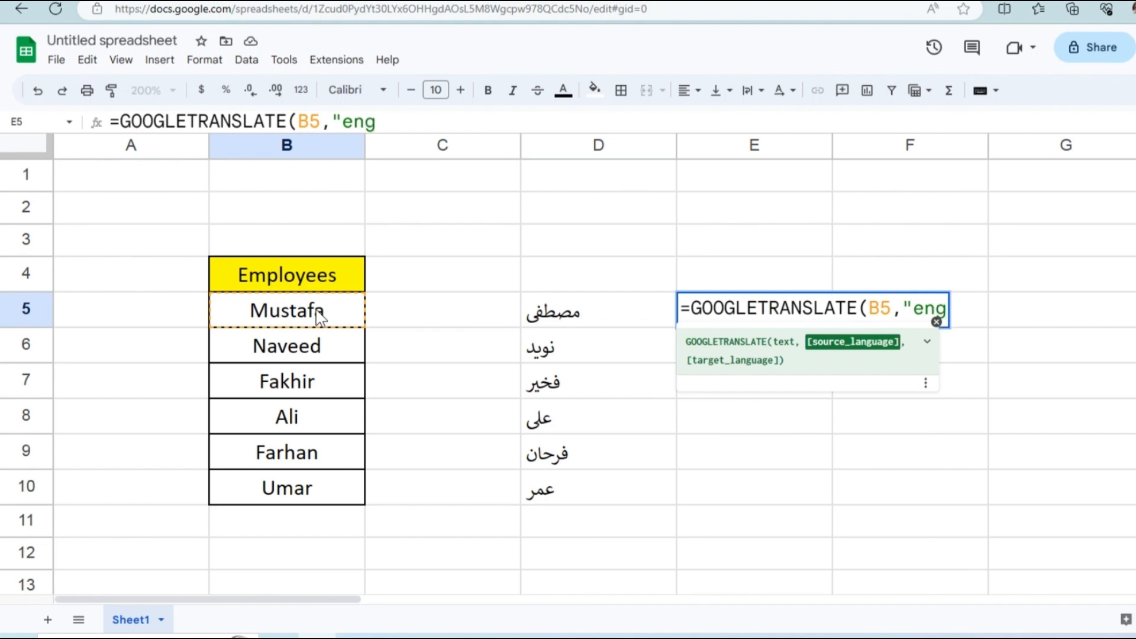
key("BackSpace")
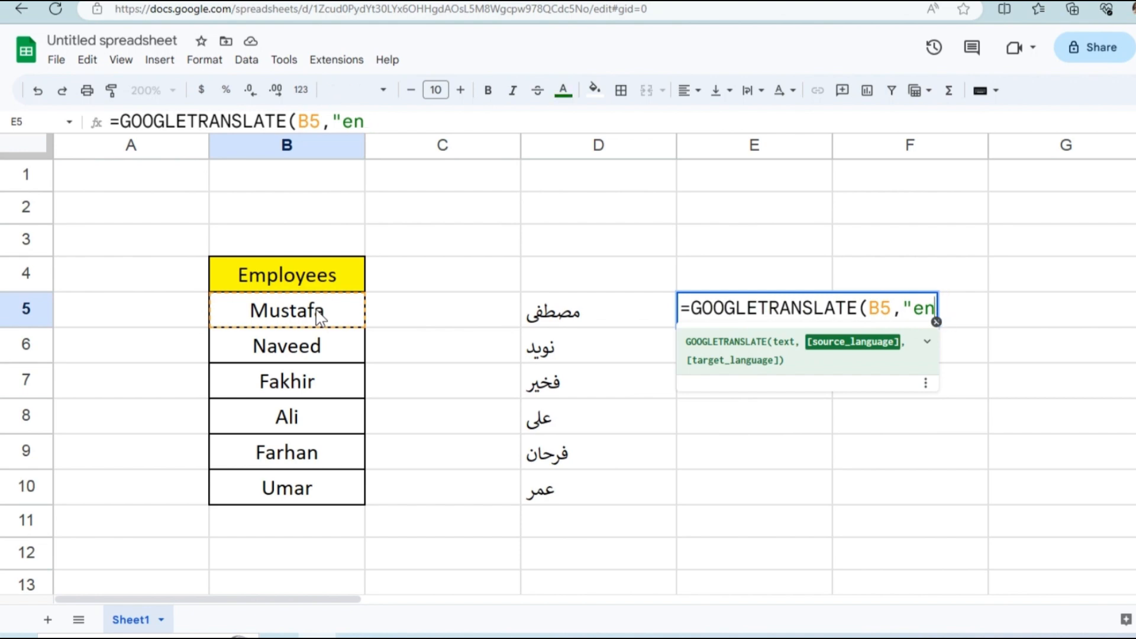
type("\",\"")
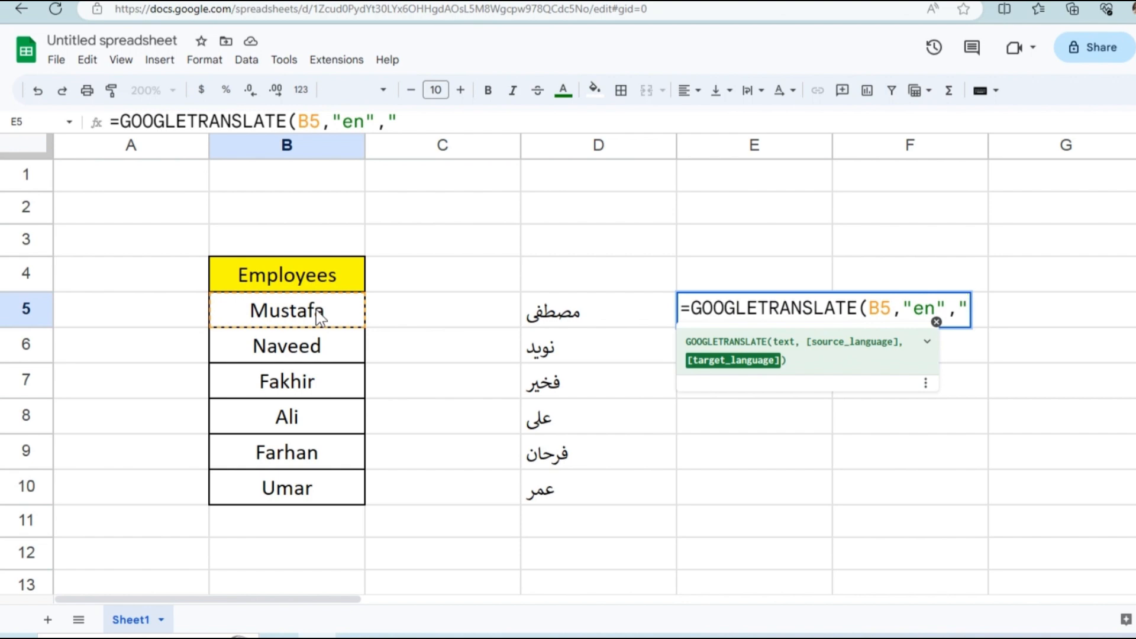
type("hi")
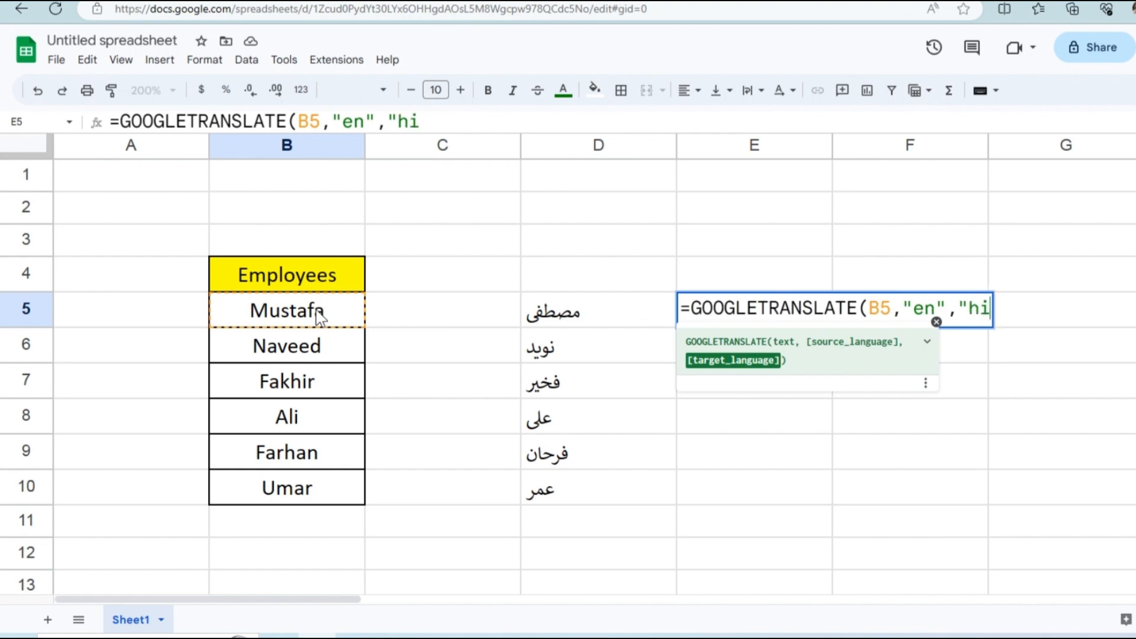
type("\")")
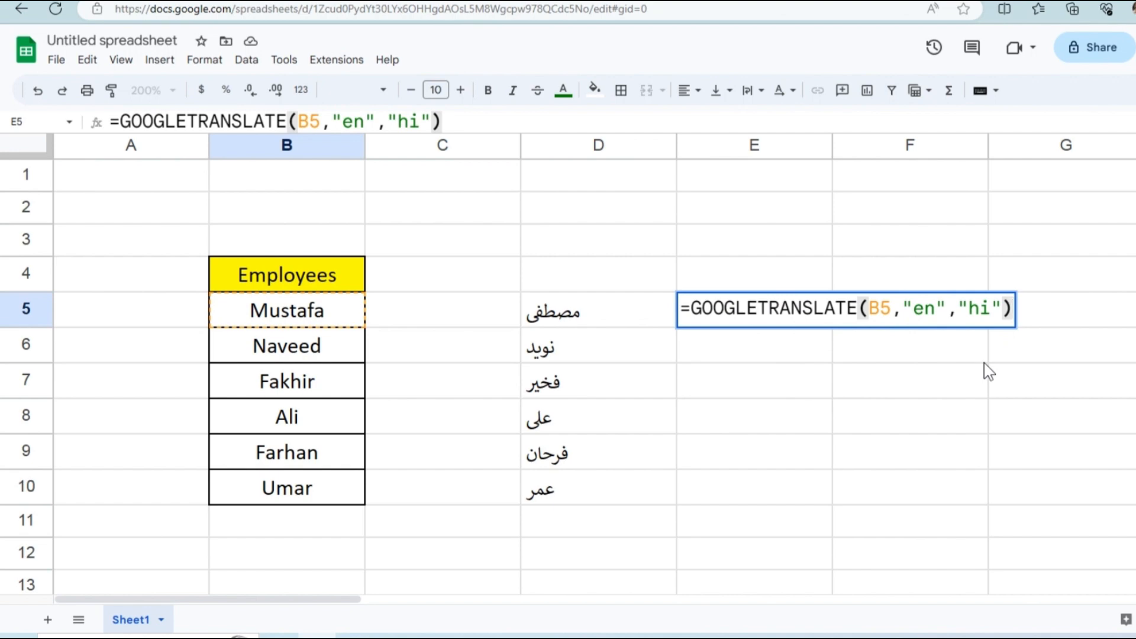
key("Return")
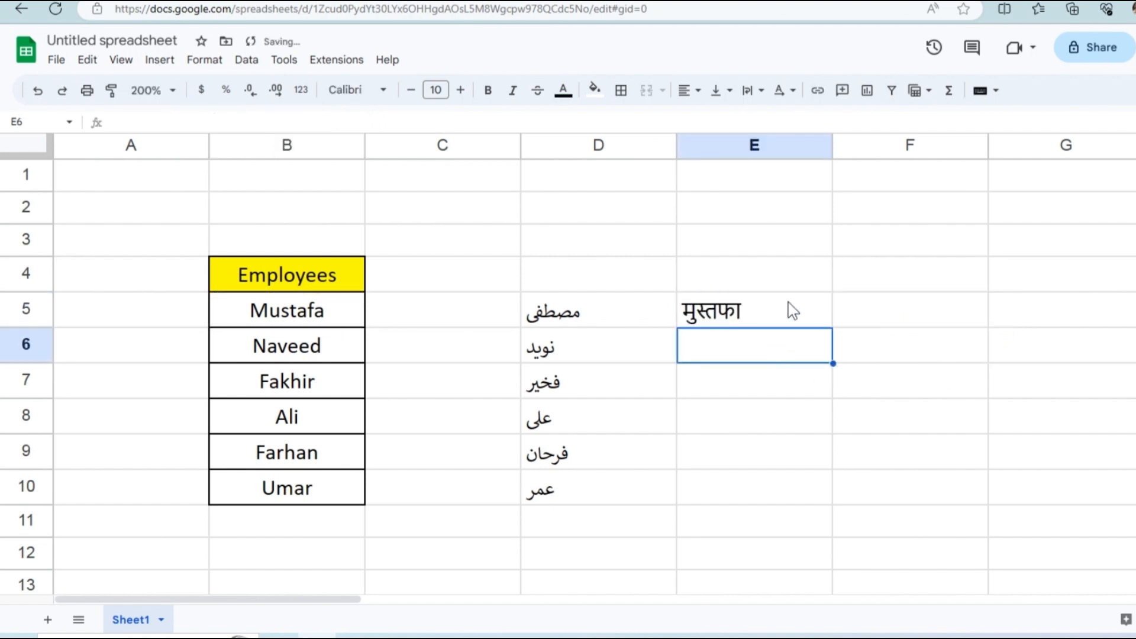
left_click(787, 309)
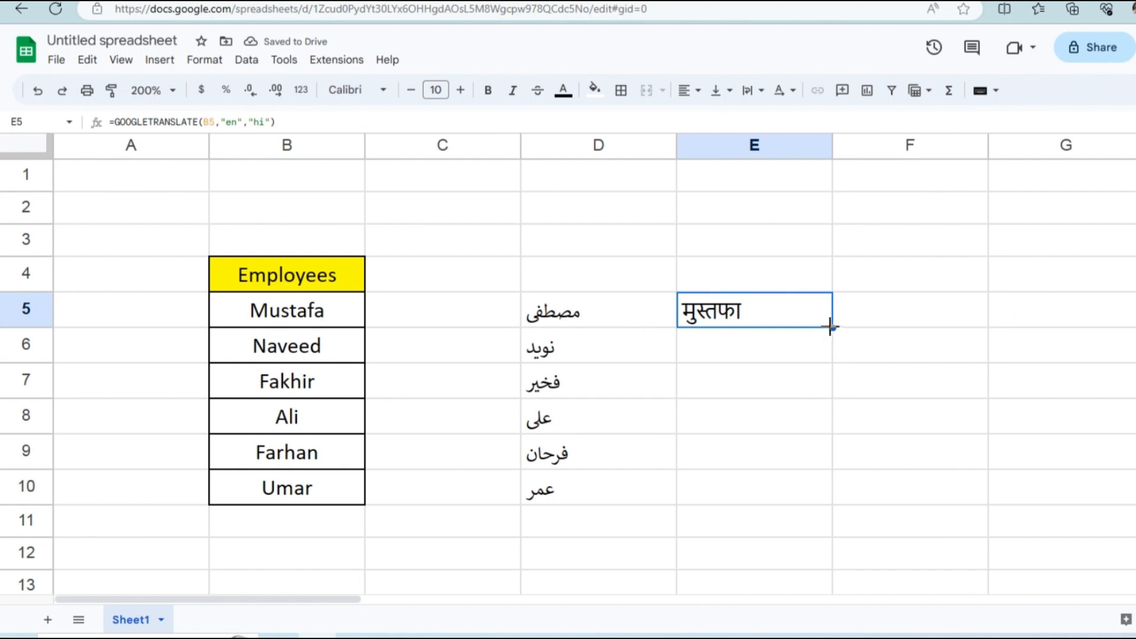
left_click_drag(833, 328, 819, 497)
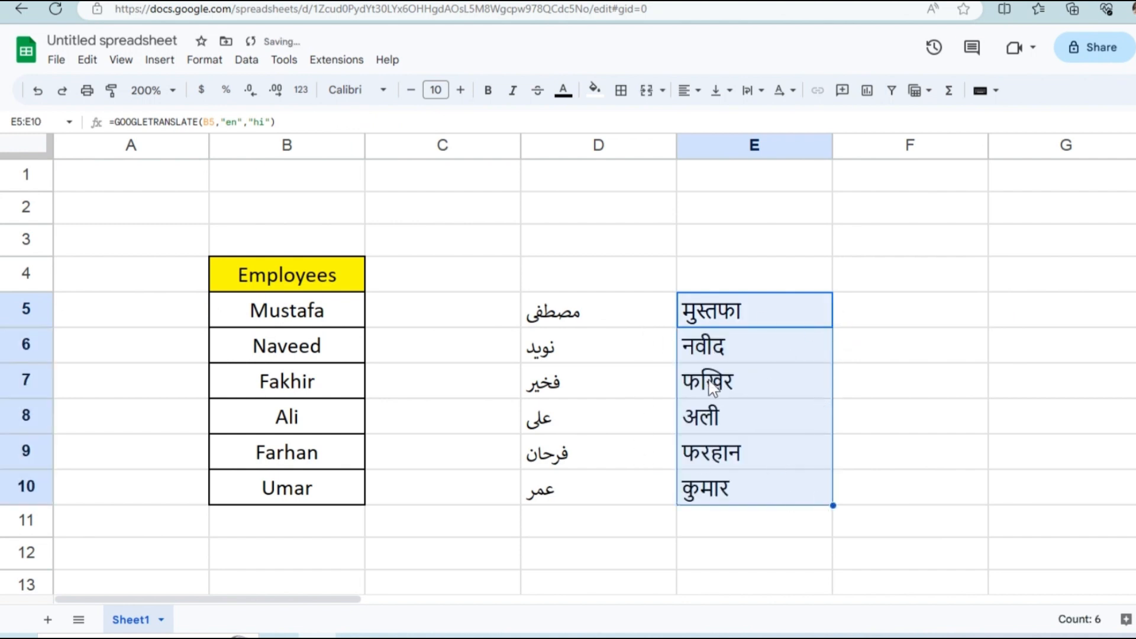
Copy the Urdu and Hindi translations D5:E10 and paste them at cell D4 of the Urdu sheet in Excel
left_click_drag(616, 313, 745, 485)
key("ctrl+c")
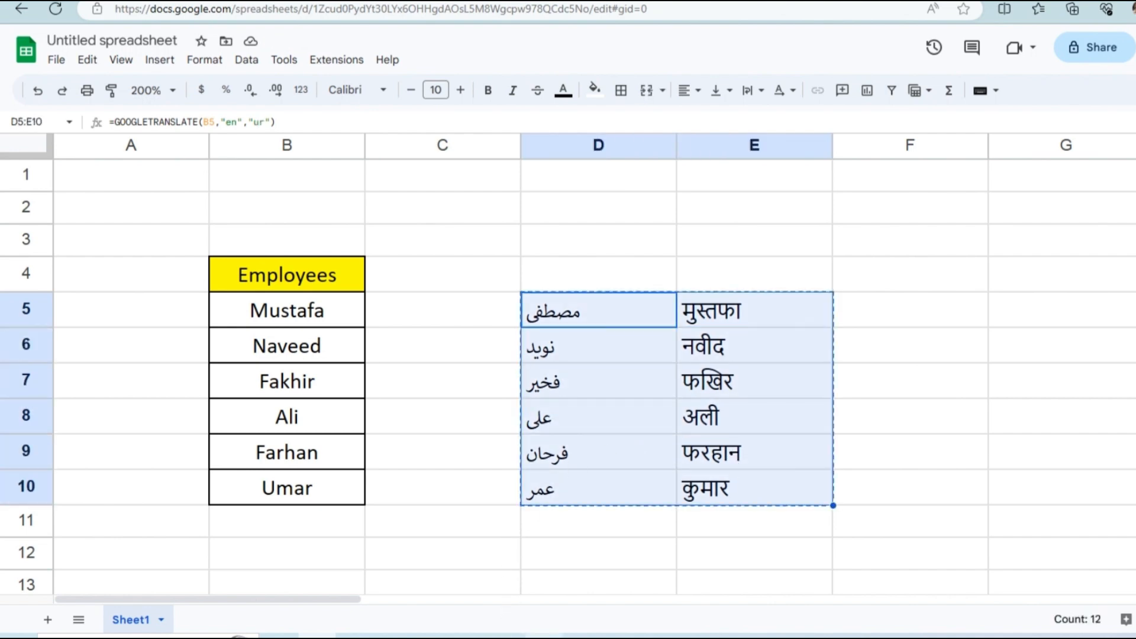
left_click(544, 637)
left_click(550, 287)
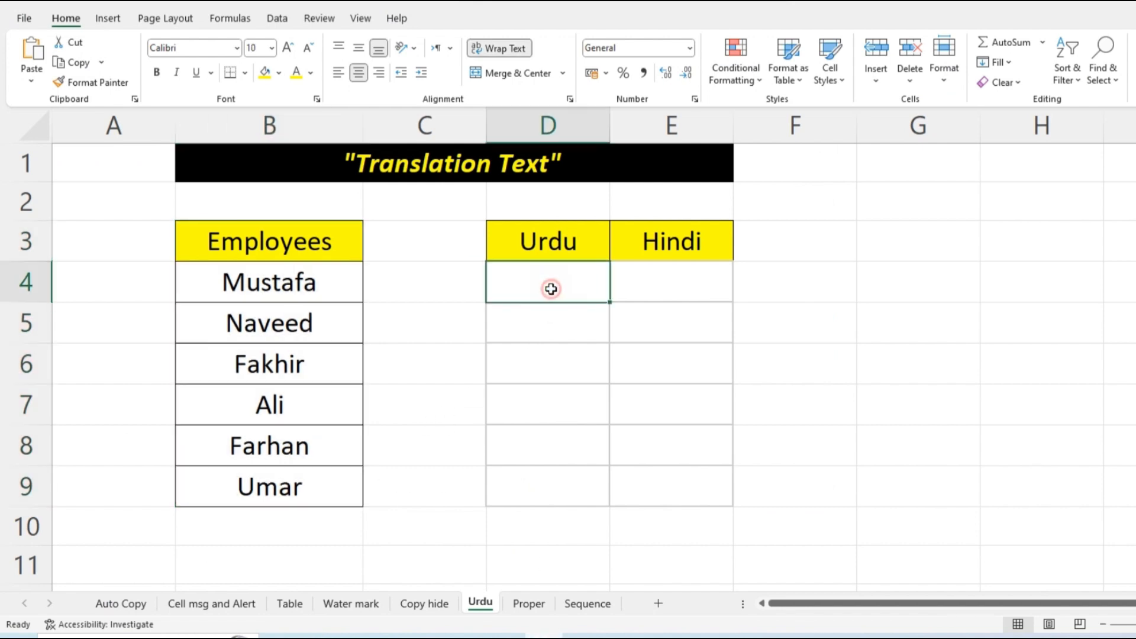
key("ctrl+v")
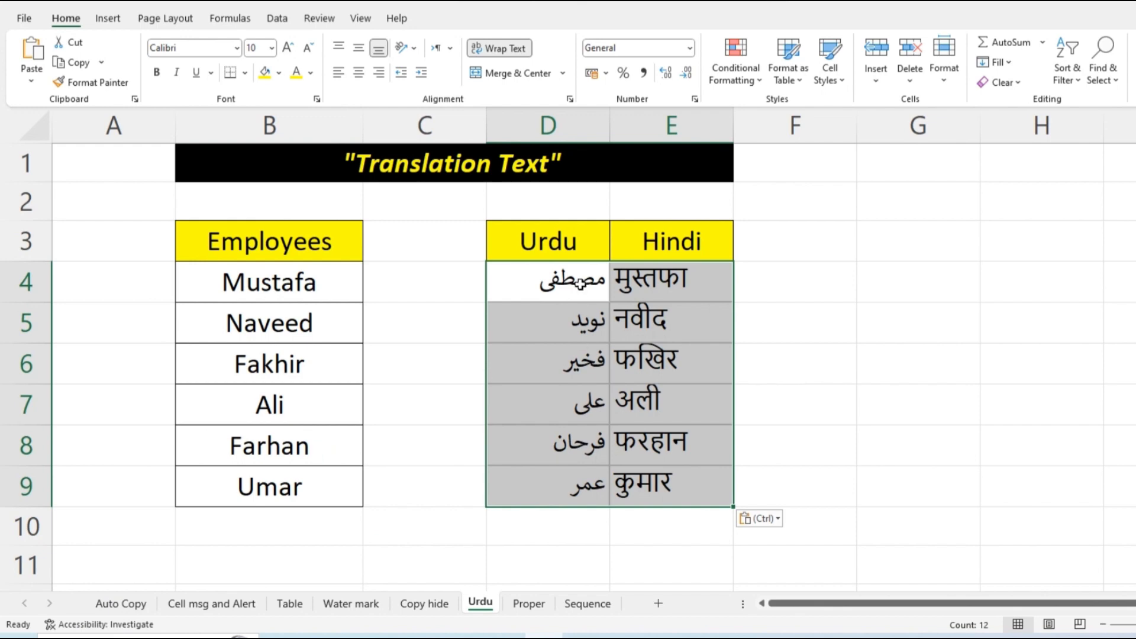
Center the pasted Urdu and Hindi names horizontally and set their font color to orange
left_click(357, 76)
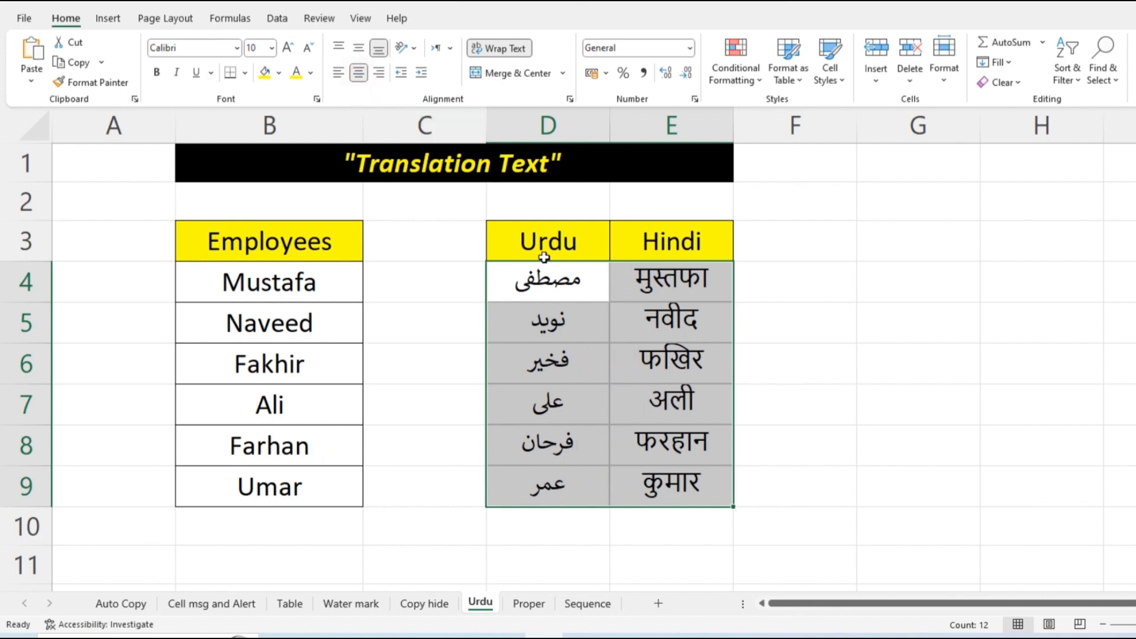
left_click(310, 73)
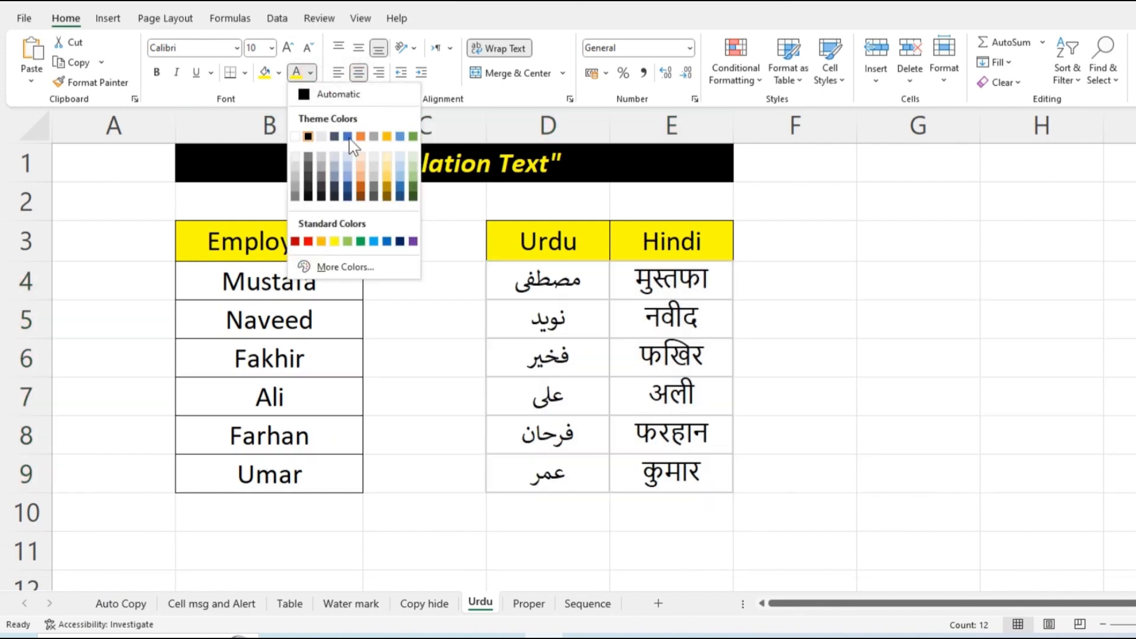
left_click(360, 136)
left_click(794, 408)
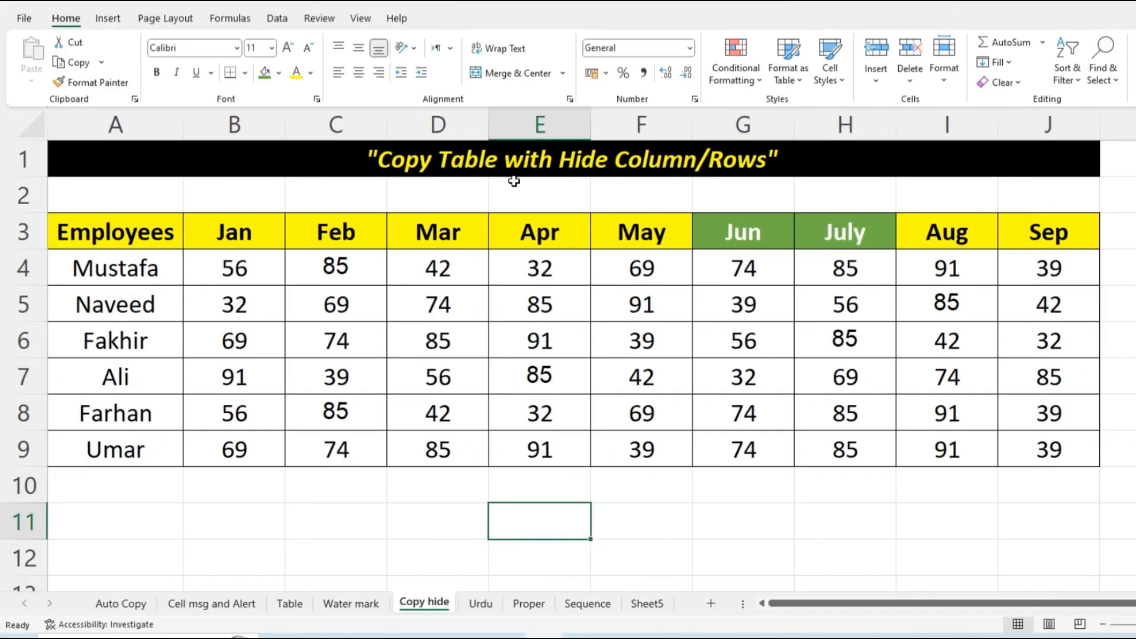
left_click(514, 165)
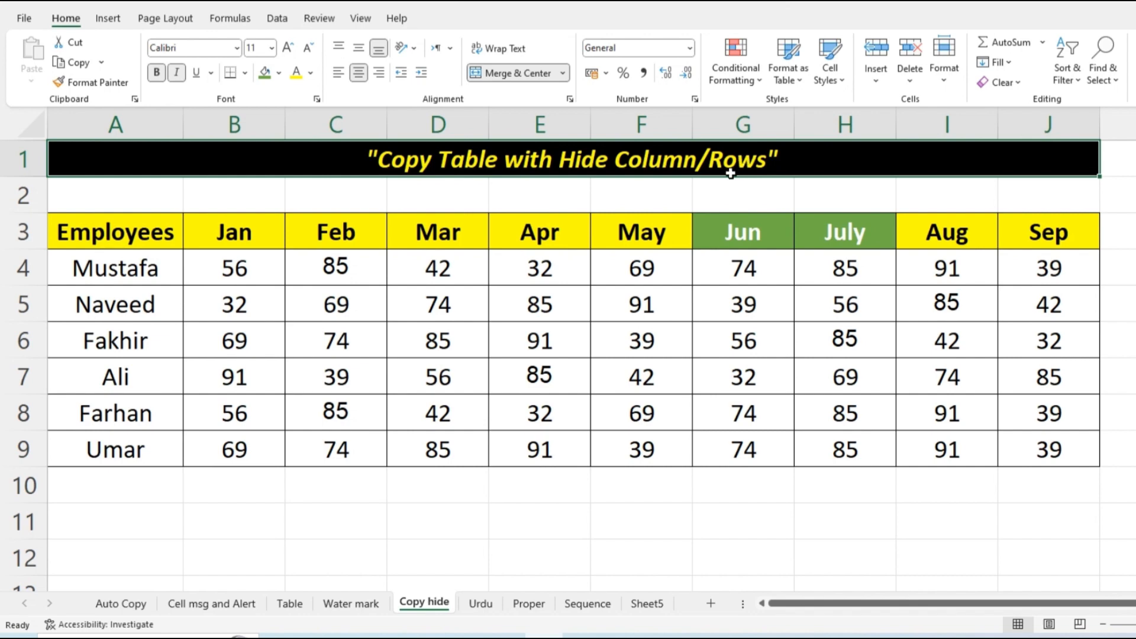
left_click(628, 510)
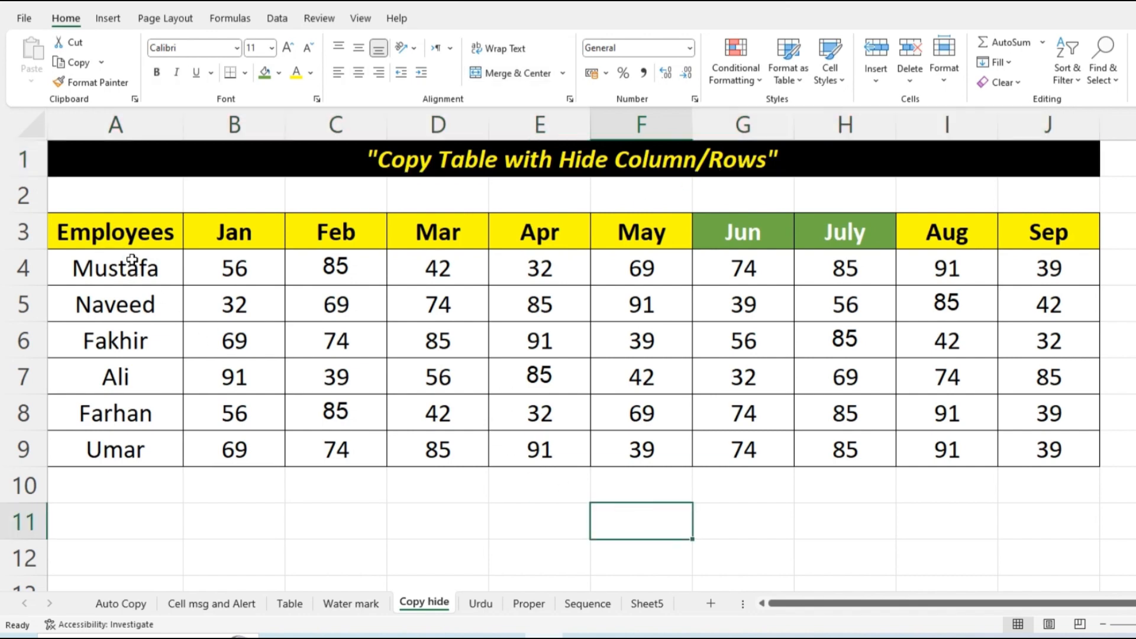
left_click_drag(132, 228, 1008, 434)
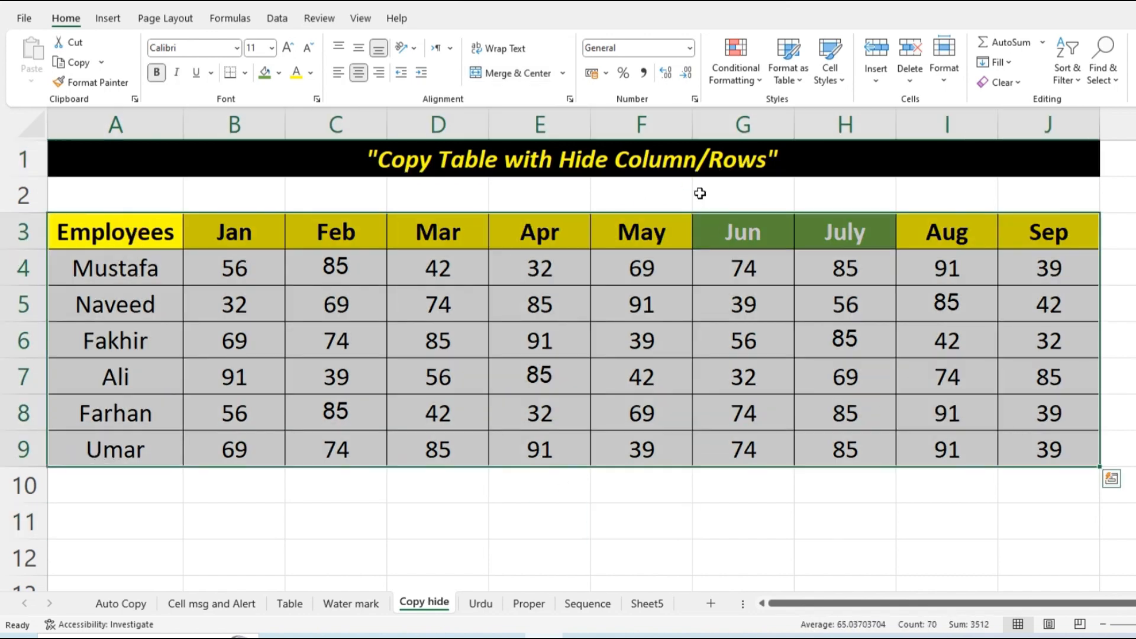
left_click(744, 232)
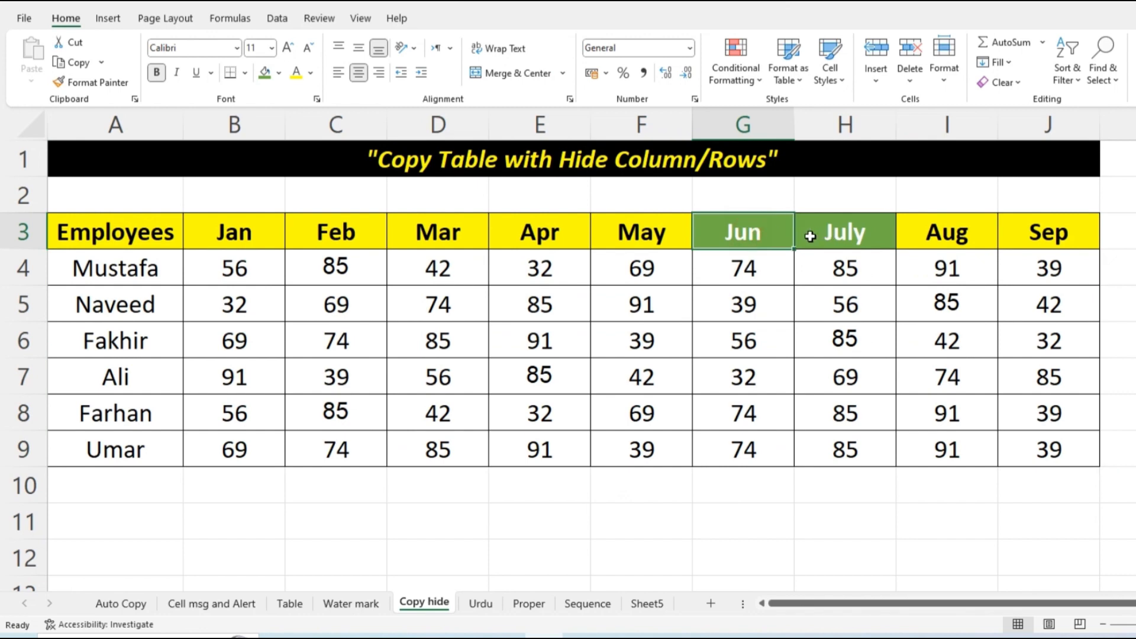
Hide the Jun and July columns G:H on the Copy hide sheet
left_click_drag(763, 127, 826, 125)
right_click(826, 126)
left_click(852, 391)
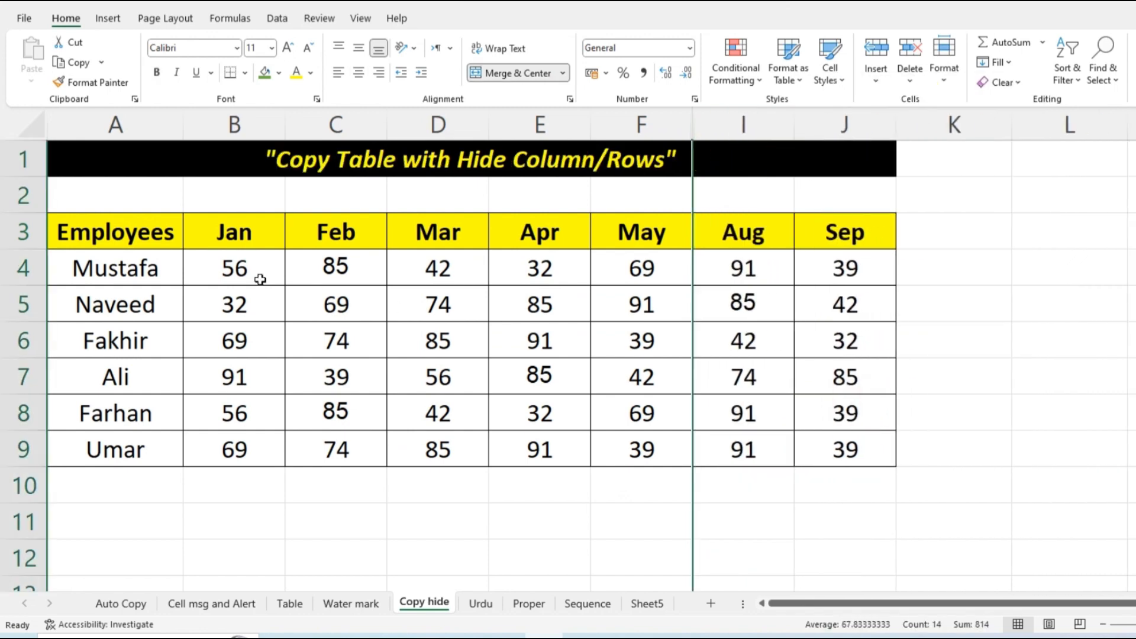
Try to copy the table A3:J9 with an ordinary copy and paste it at cell A1 of Sheet5
mouse_move(122, 235)
left_mouse_down()
mouse_move(778, 457)
mouse_move(836, 451)
left_mouse_up()
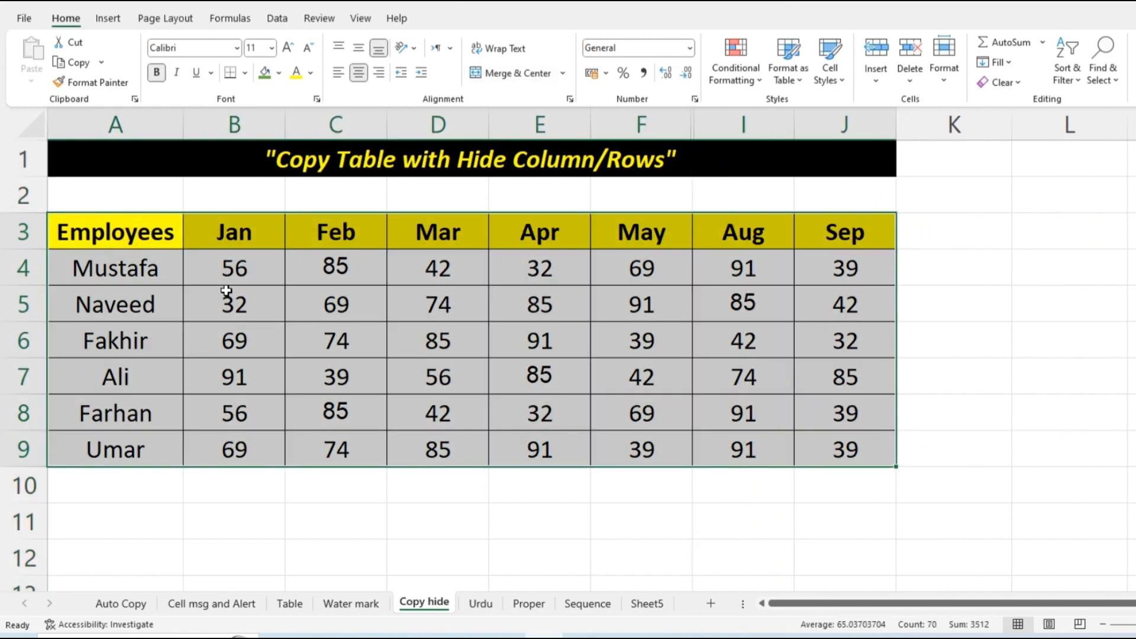
key("ctrl+c")
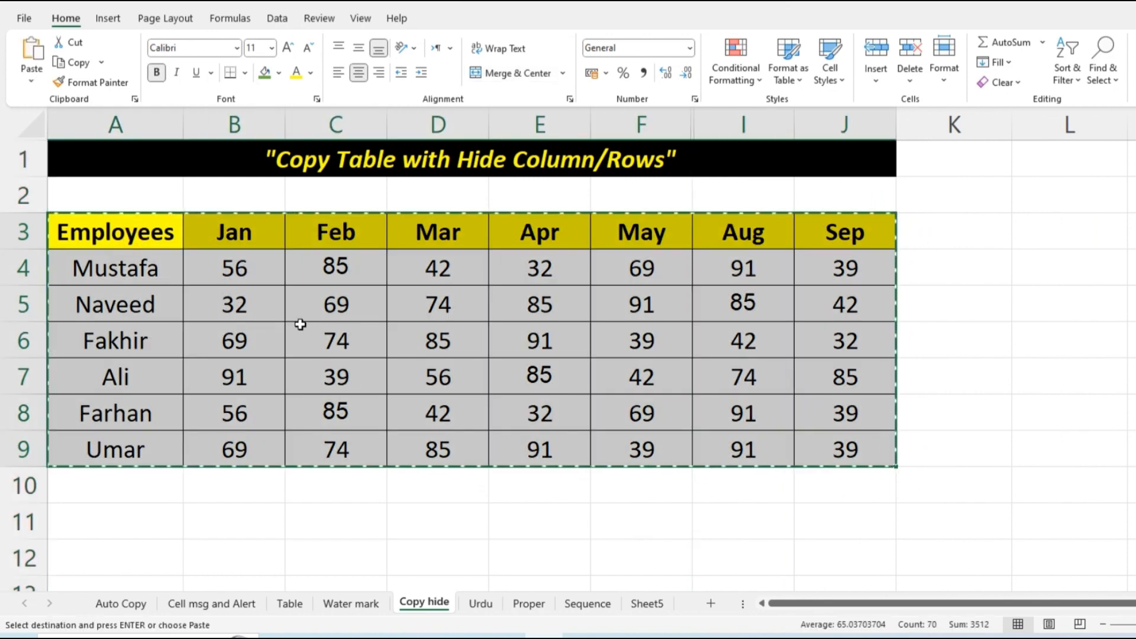
left_click(646, 603)
scroll(84, 162, "up", 4)
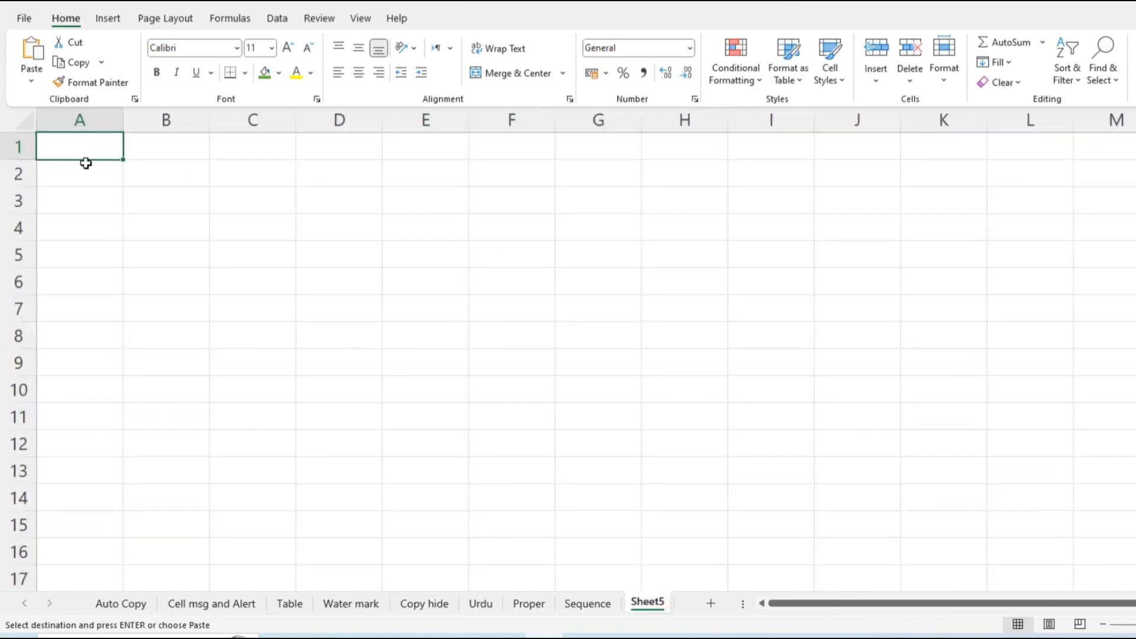
key("ctrl+v")
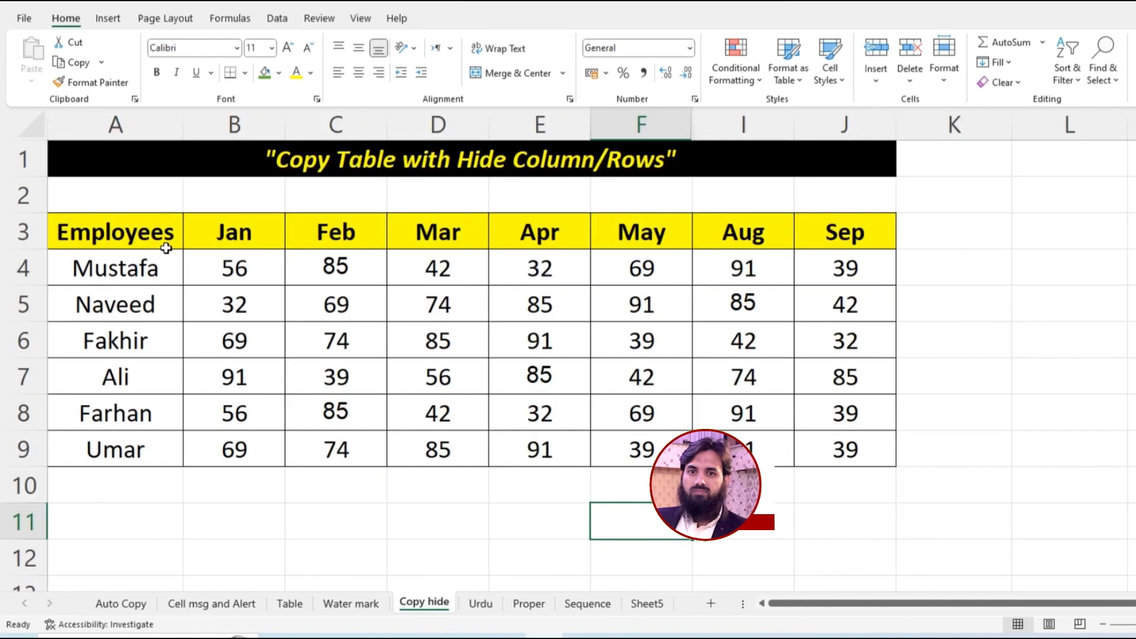
Select only the visible cells of the table A3:J9 on the Copy hide sheet and copy them
left_click_drag(166, 249, 849, 443)
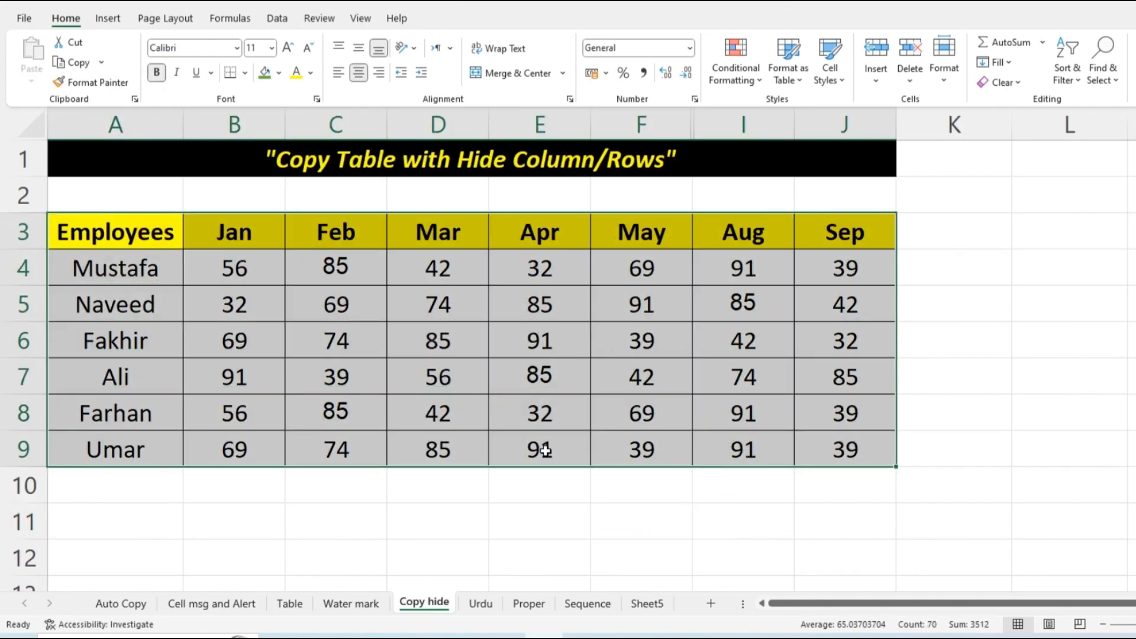
key("ctrl+q")
key("Escape")
key("alt")
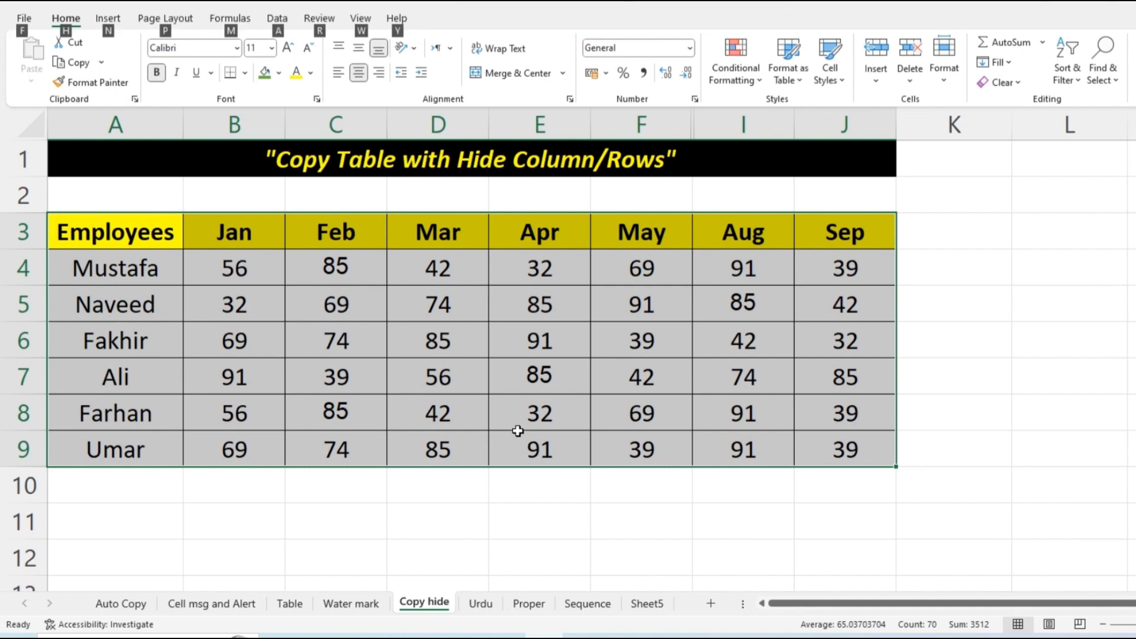
key("alt+semicolon")
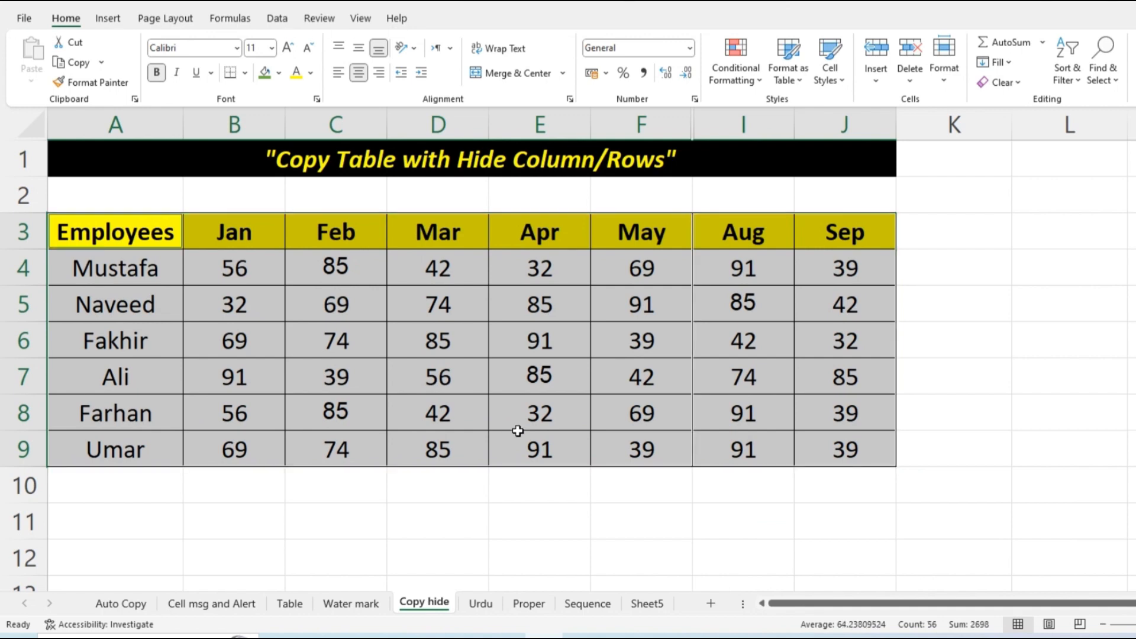
key("ctrl+c")
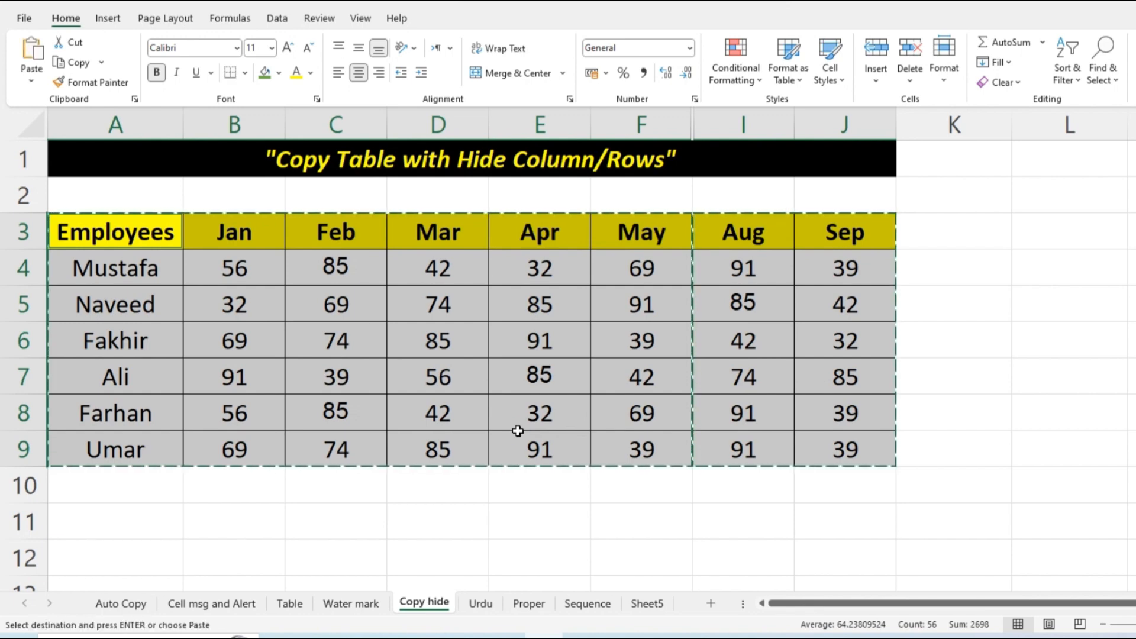
Paste the copied visible cells into Sheet5 starting at cell A1
left_click(647, 603)
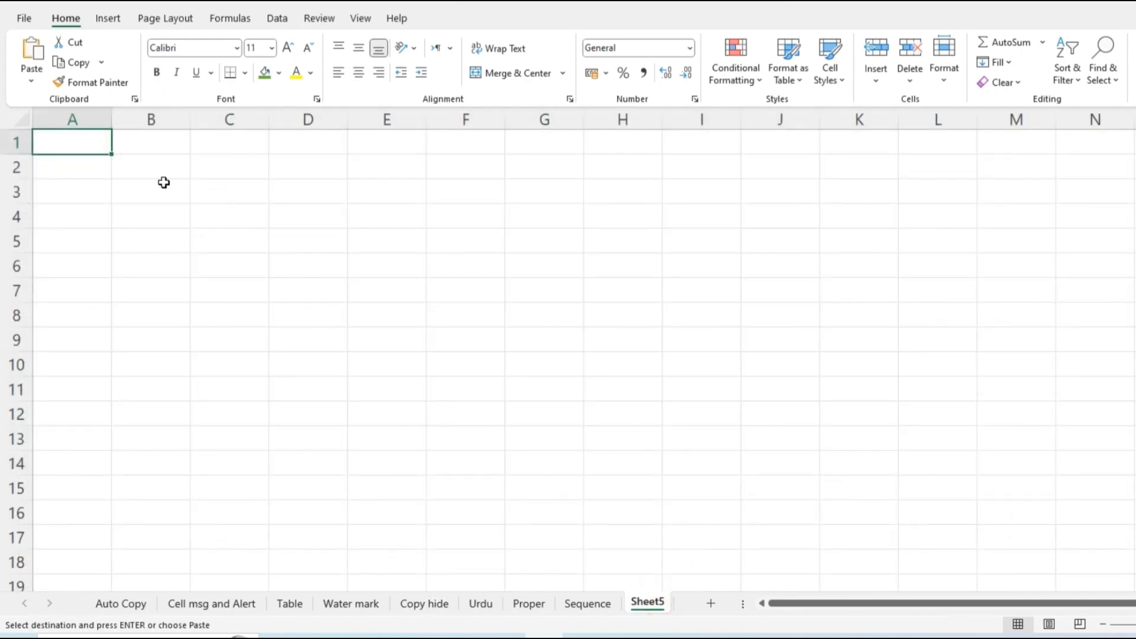
key("ctrl+v")
left_click(418, 395)
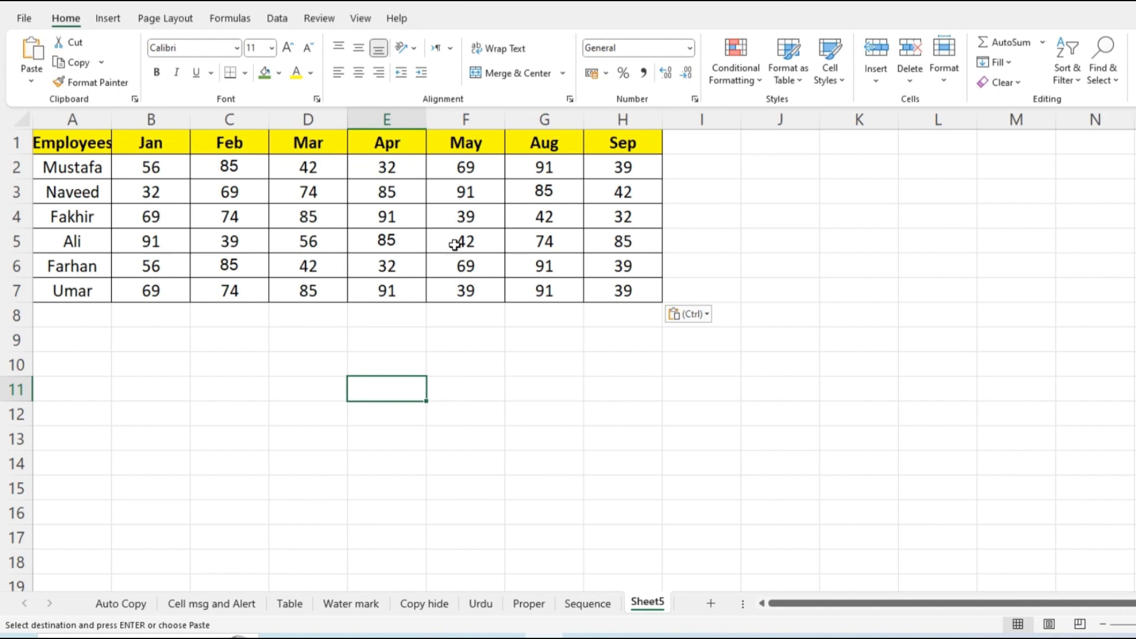
left_click(495, 357)
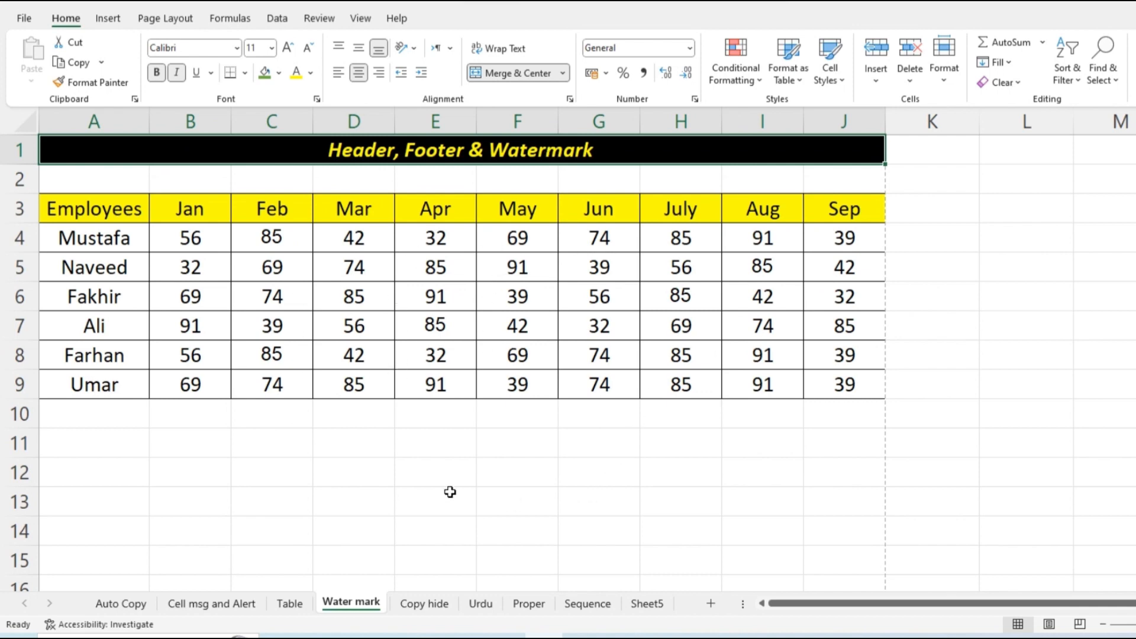
Open the page header of the Water mark sheet for editing
left_click_drag(130, 214, 787, 465)
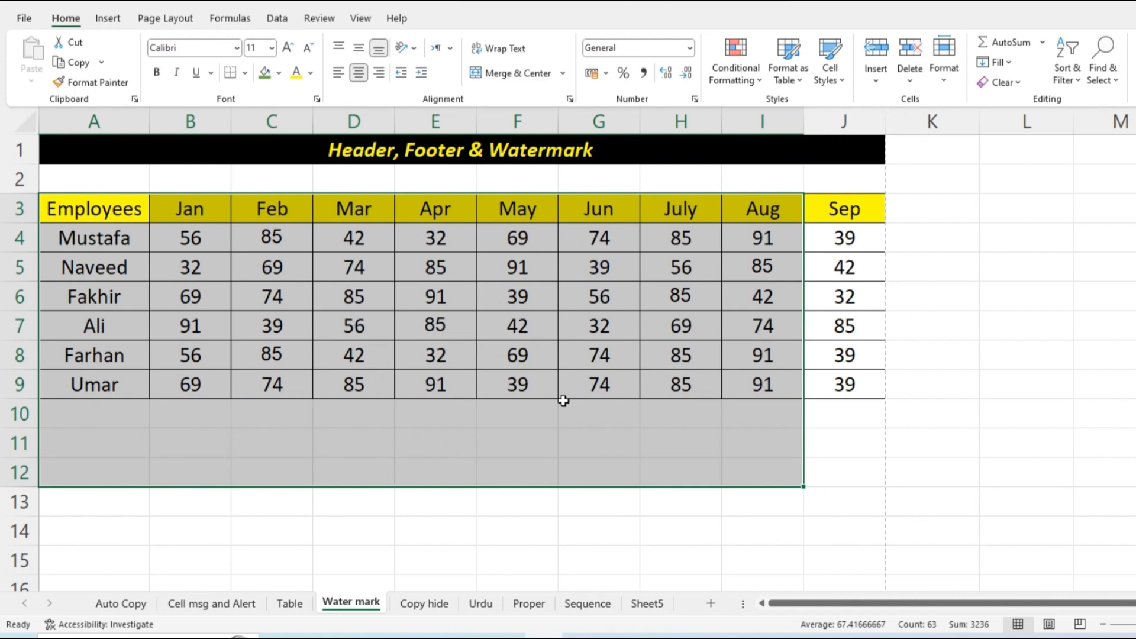
left_click(469, 343)
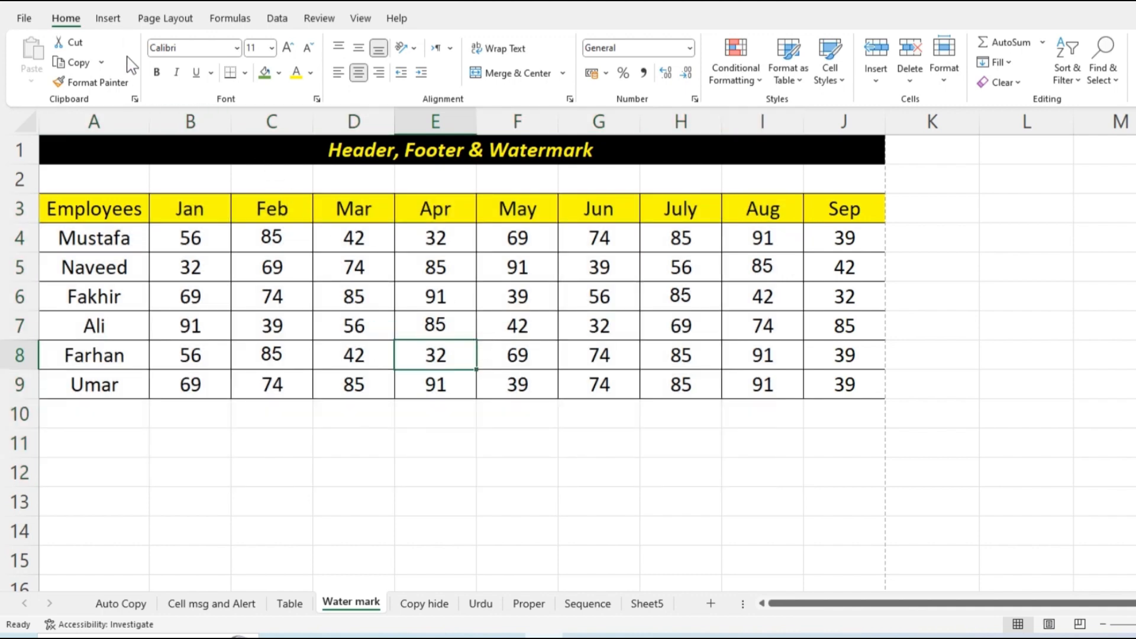
left_click(112, 17)
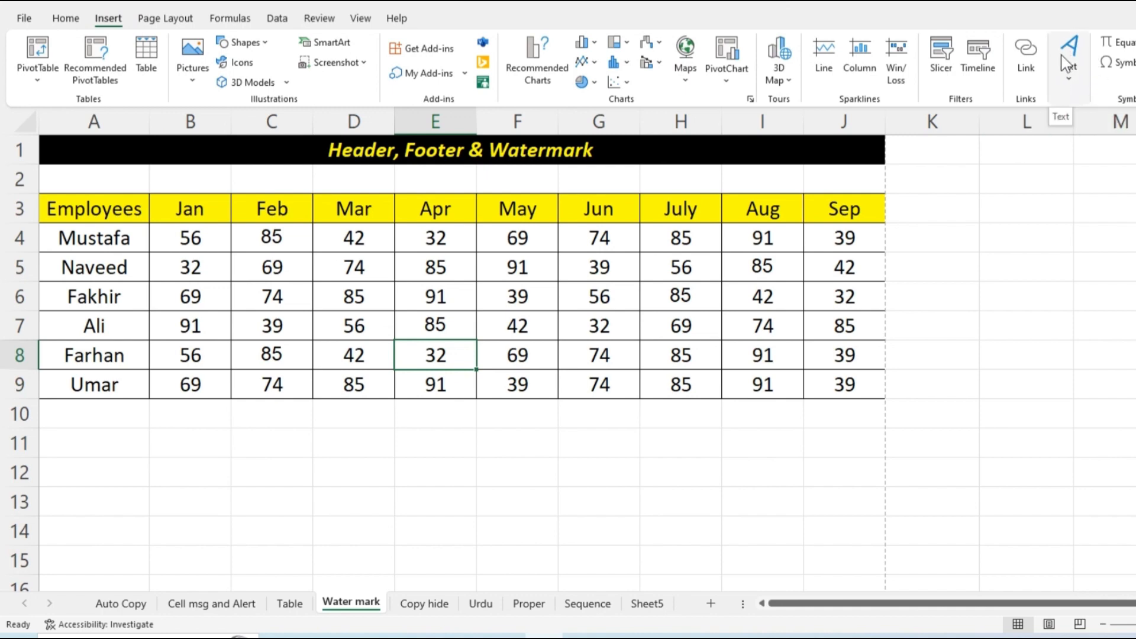
left_click(1075, 80)
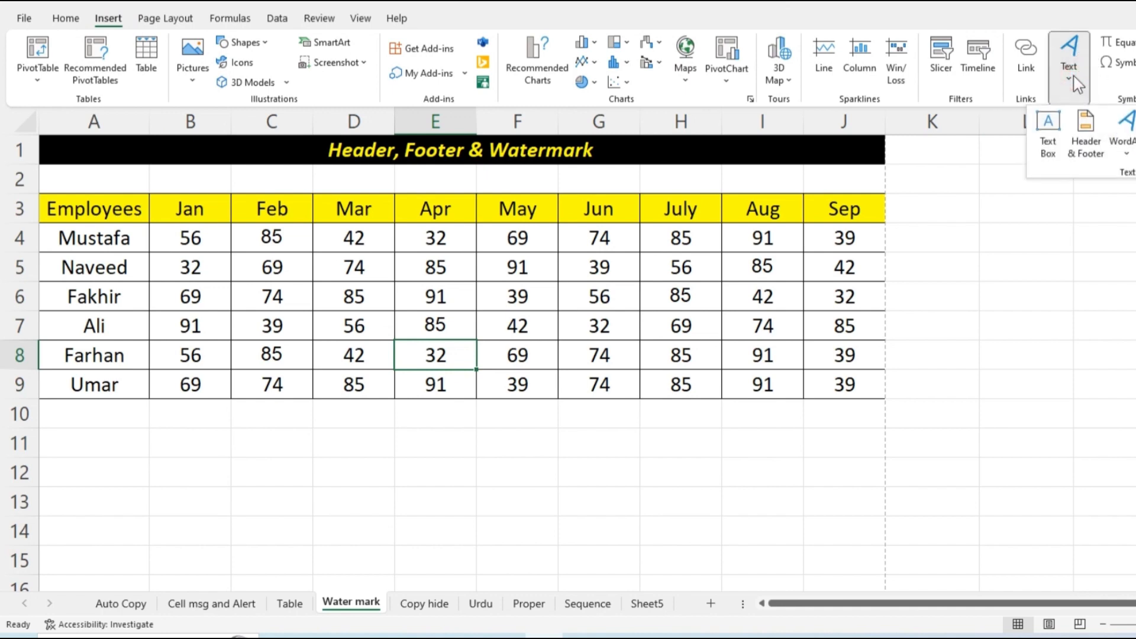
left_click(1094, 159)
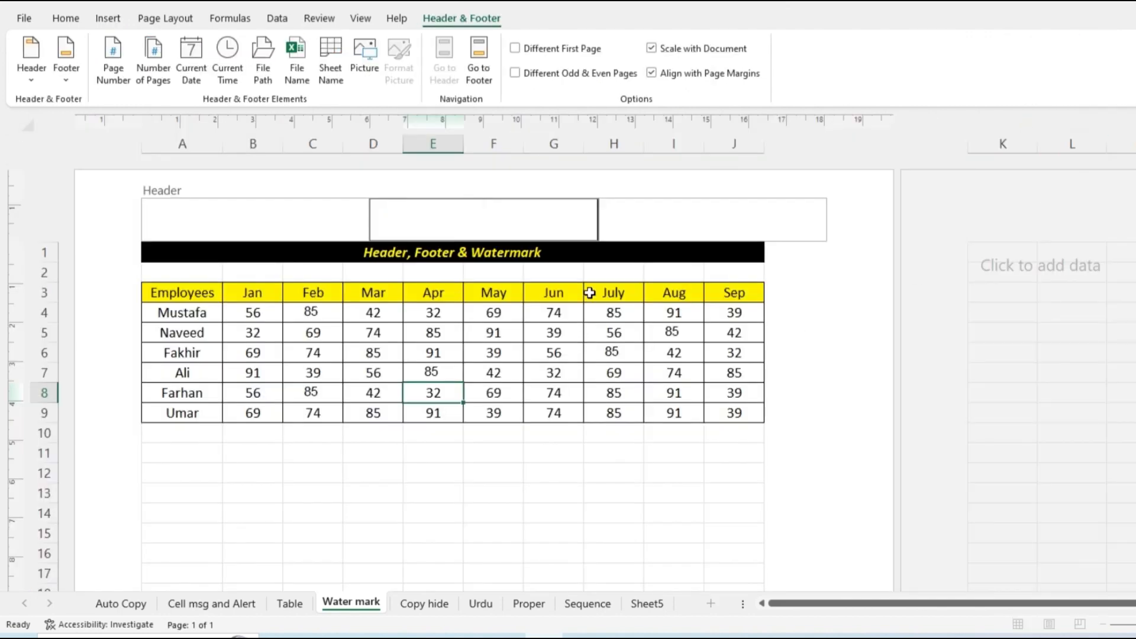
left_click(233, 211)
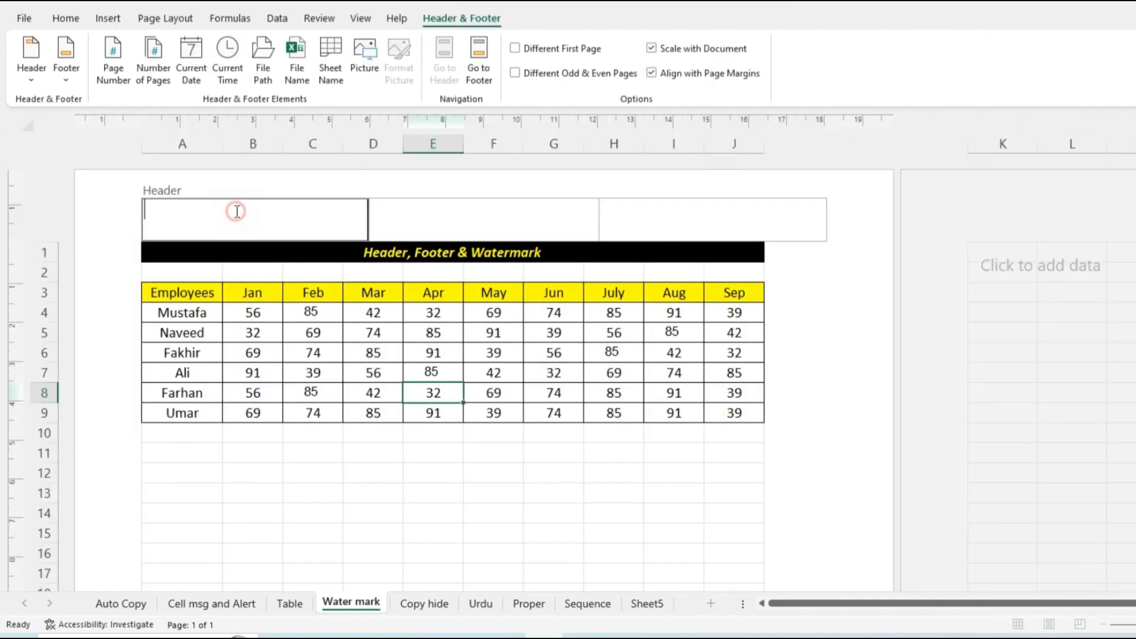
left_click(472, 210)
left_click(650, 216)
left_click(512, 216)
left_click(232, 216)
left_click(473, 217)
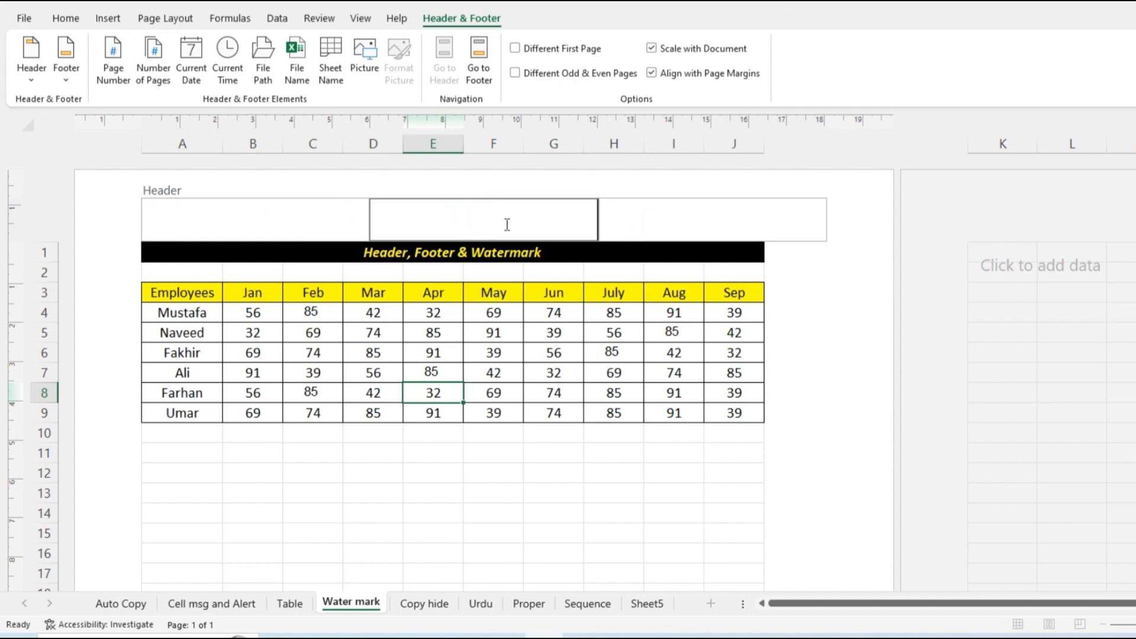
type("sdfgdfg")
key("ctrl+a")
key("BackSpace")
Start inserting a picture from a local file into the header's centre section
left_click(365, 56)
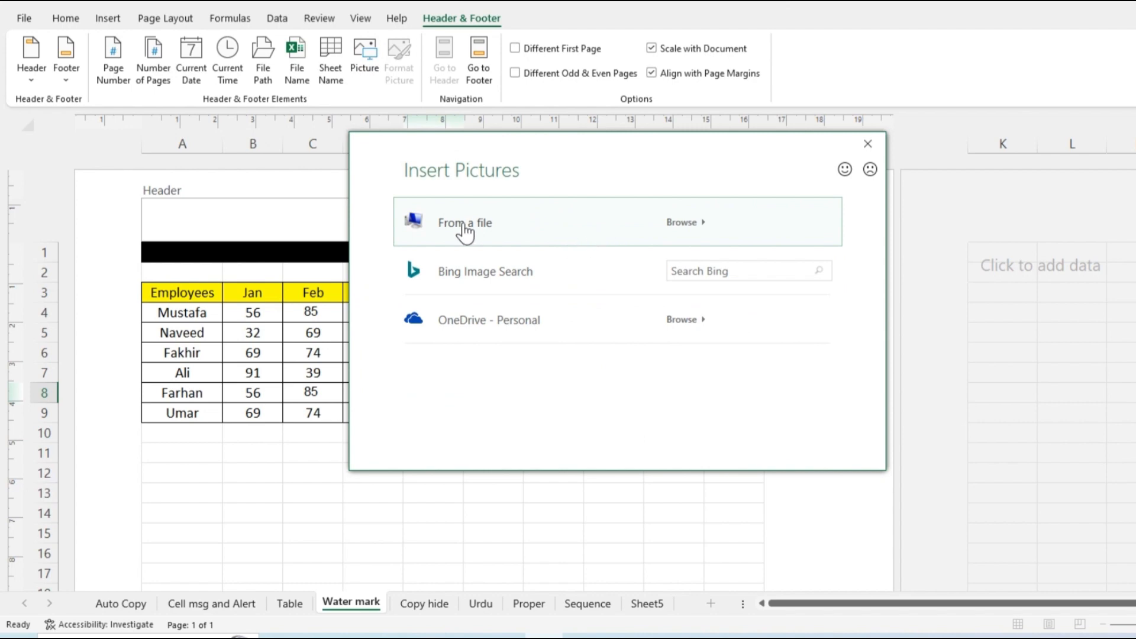
left_click(683, 224)
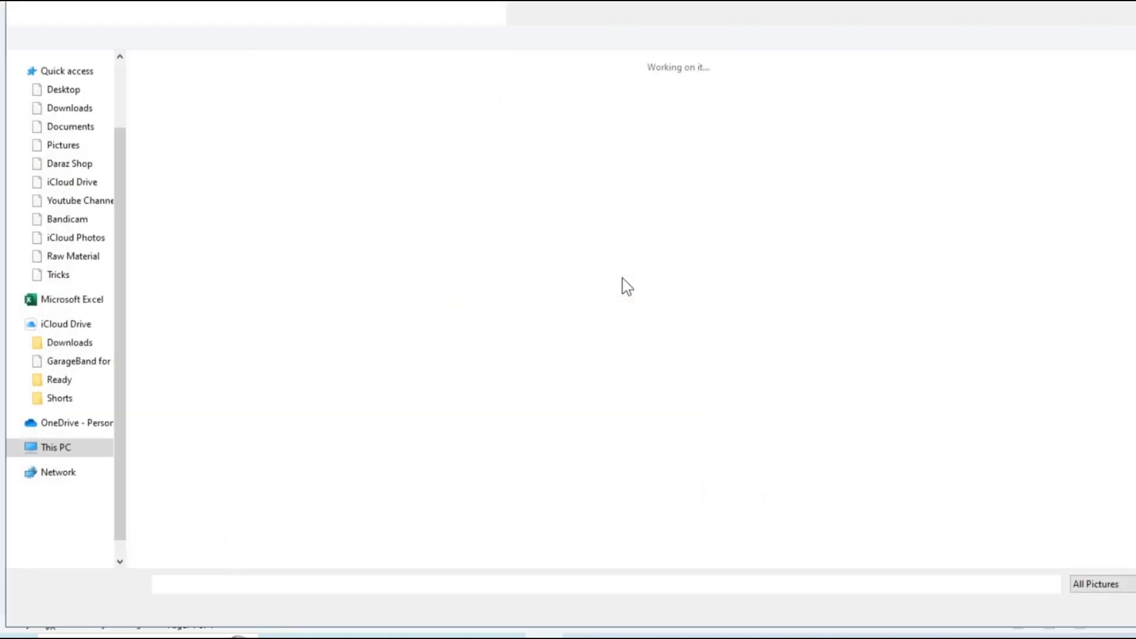
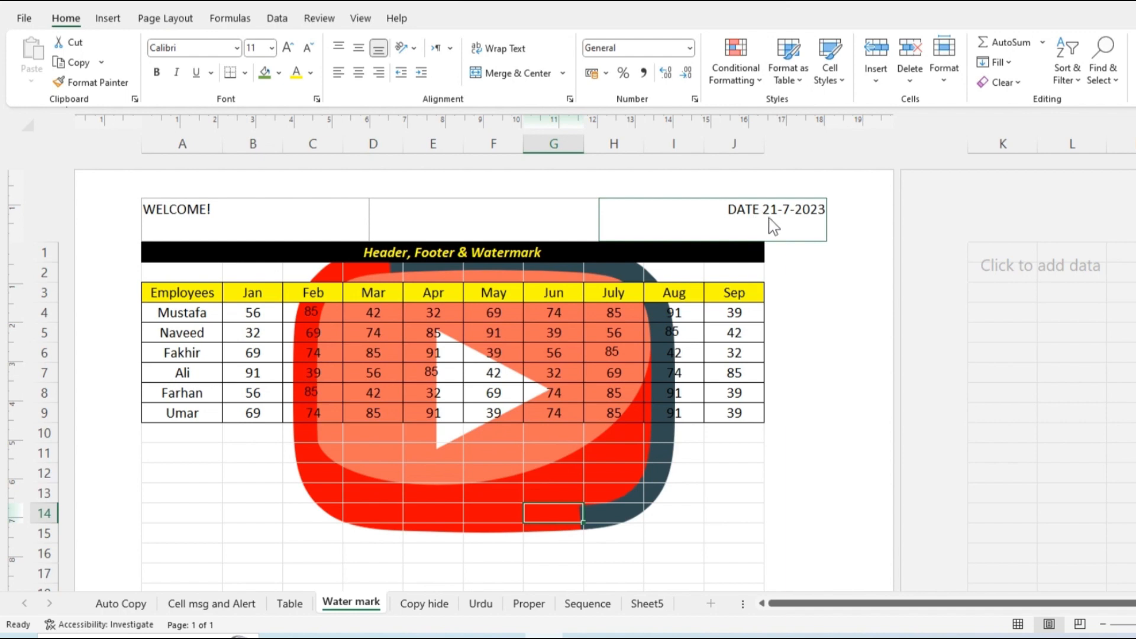
Enter "Thank you !" in the centre section of the page footer on the Water mark sheet
scroll(748, 345, "down", 13)
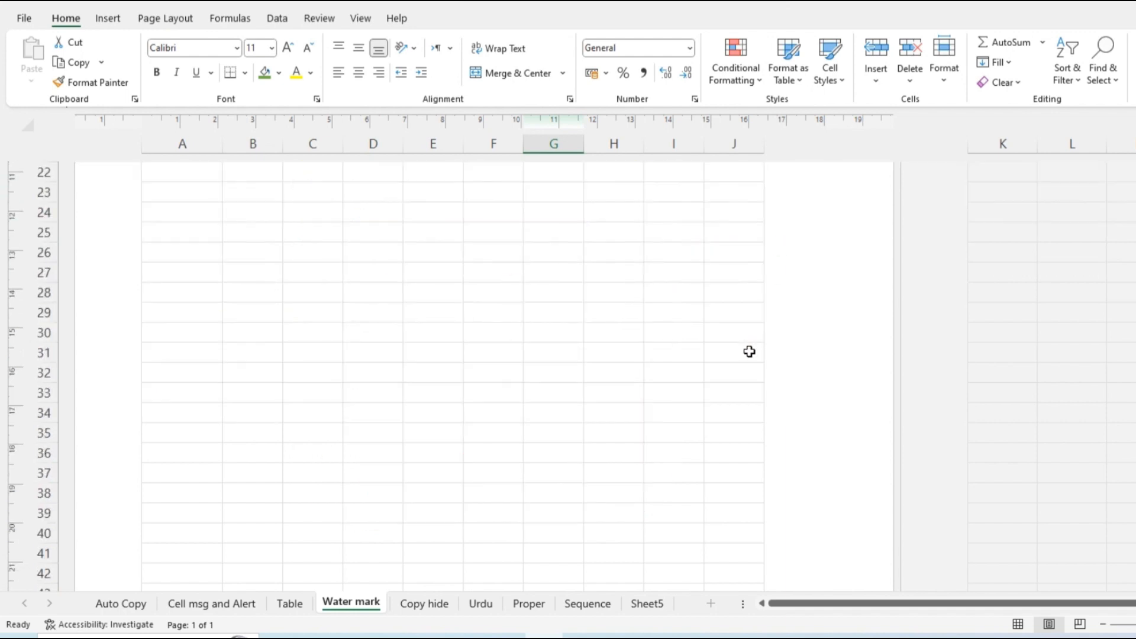
left_click(488, 348)
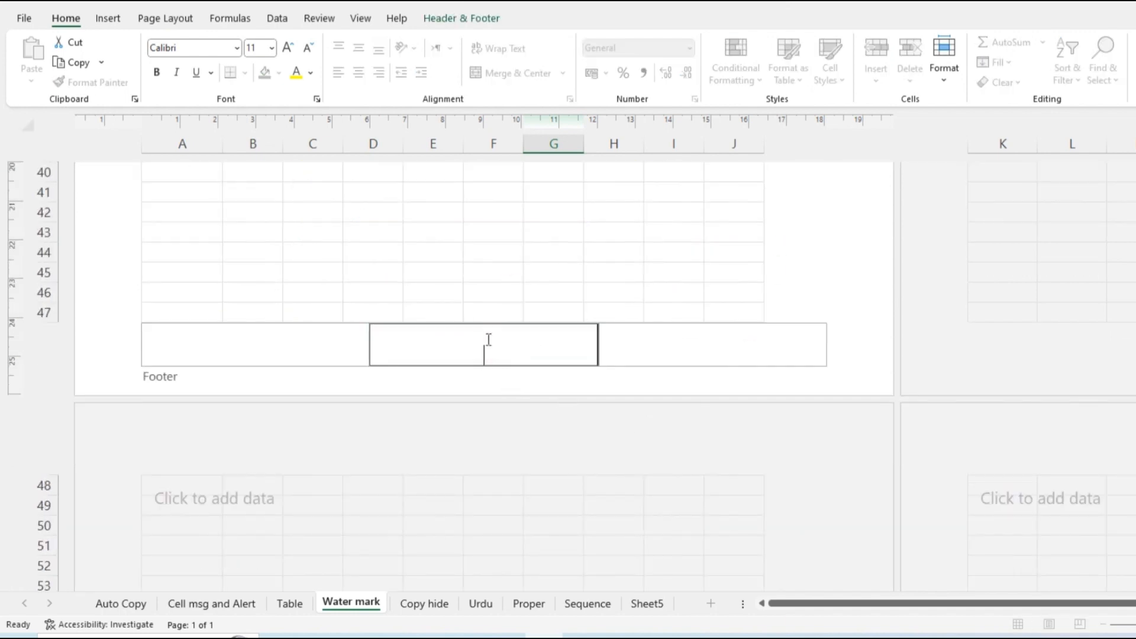
type("Thank you !")
left_click(614, 273)
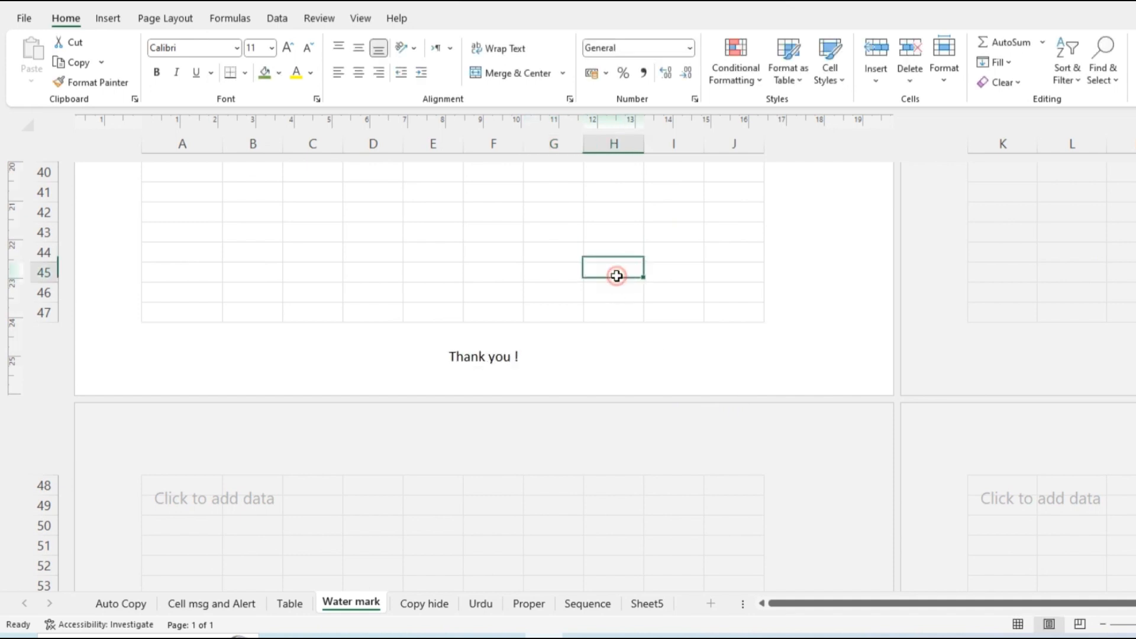
scroll(615, 331, "up", 1)
scroll(613, 364, "up", 1)
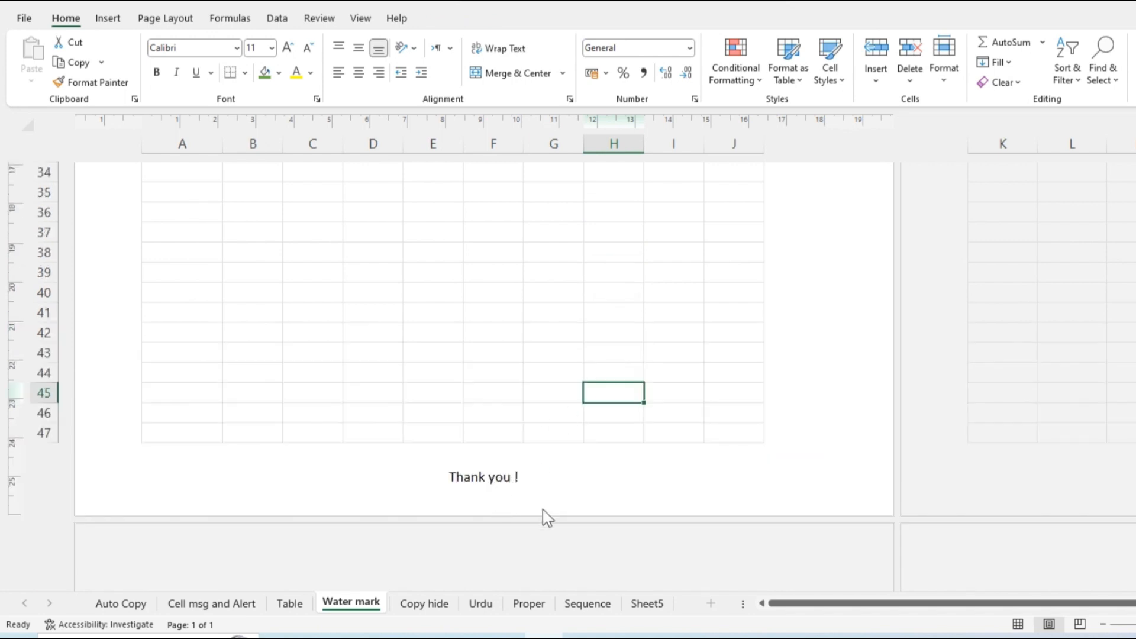
Change the font of the footer text "Thank you !" to _PDMS_Kalam
left_click(677, 474)
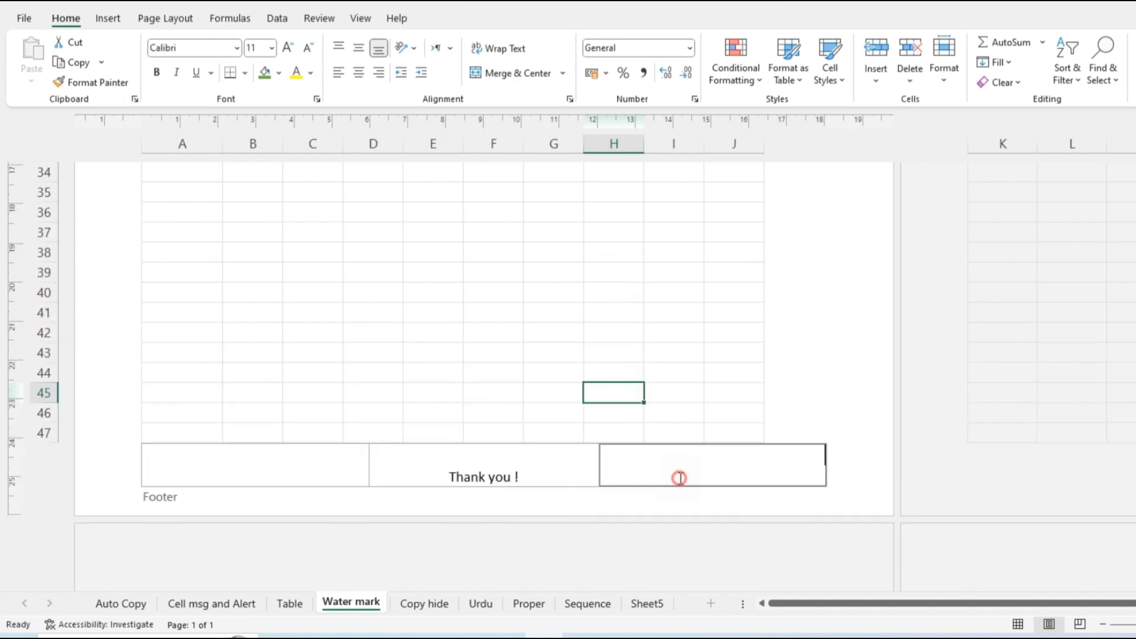
left_click(272, 465)
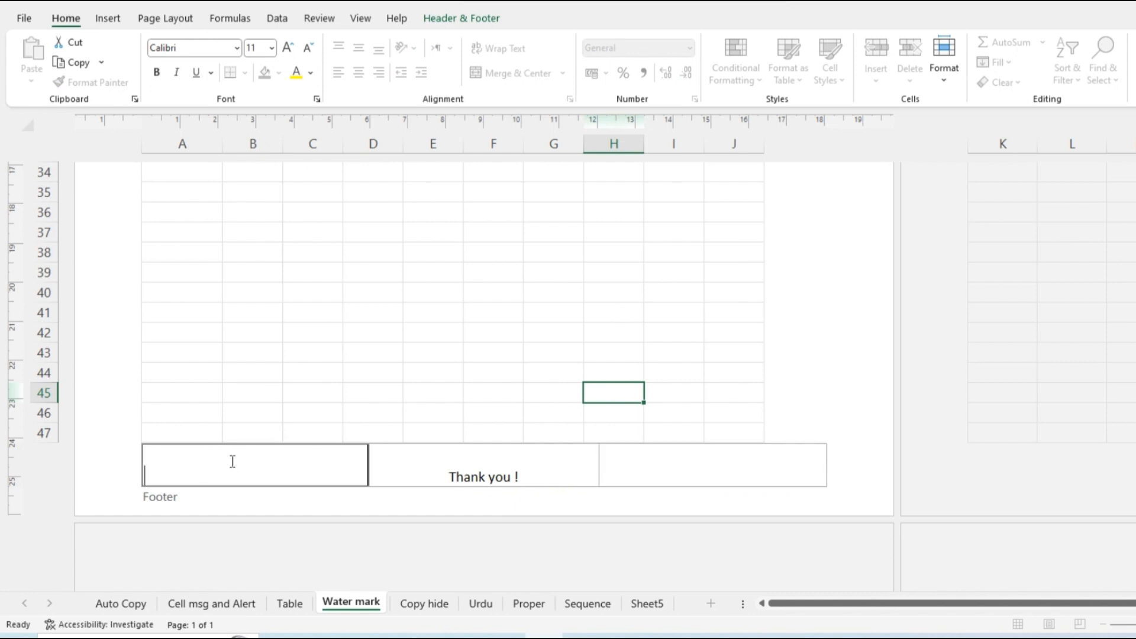
left_click_drag(444, 477, 540, 473)
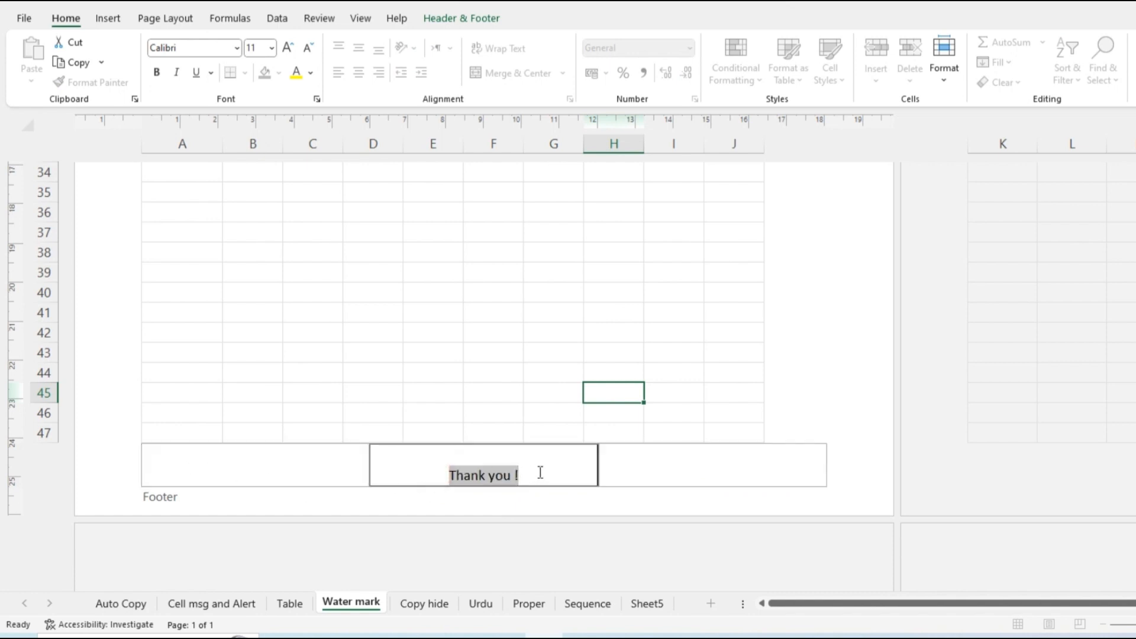
left_click(237, 48)
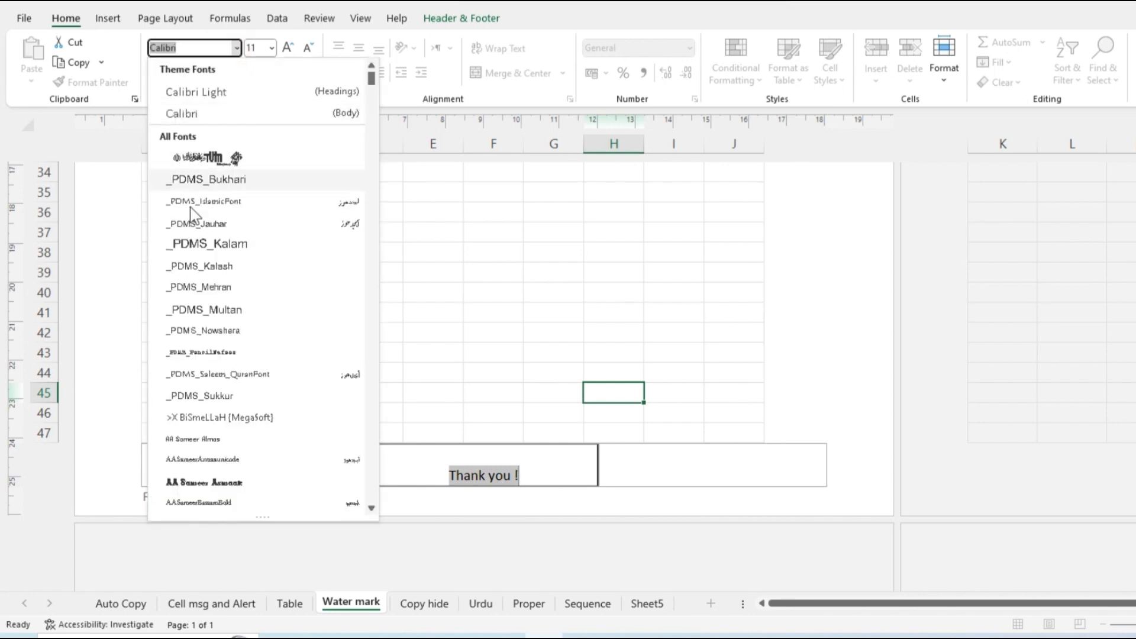
left_click(192, 247)
left_click(515, 324)
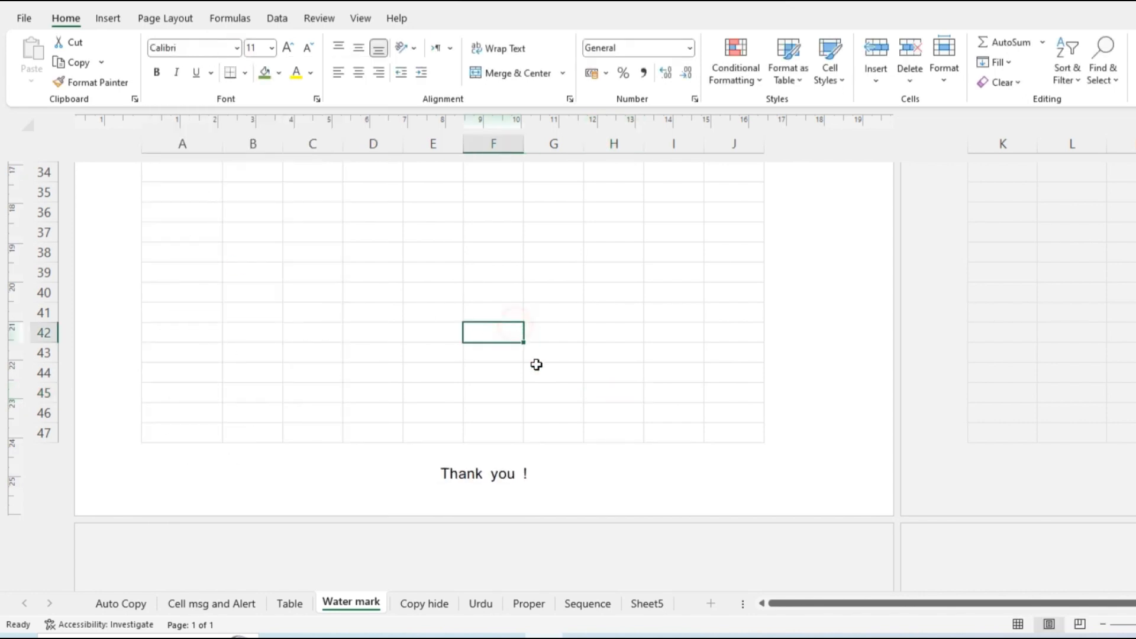
scroll(535, 363, "up", 10)
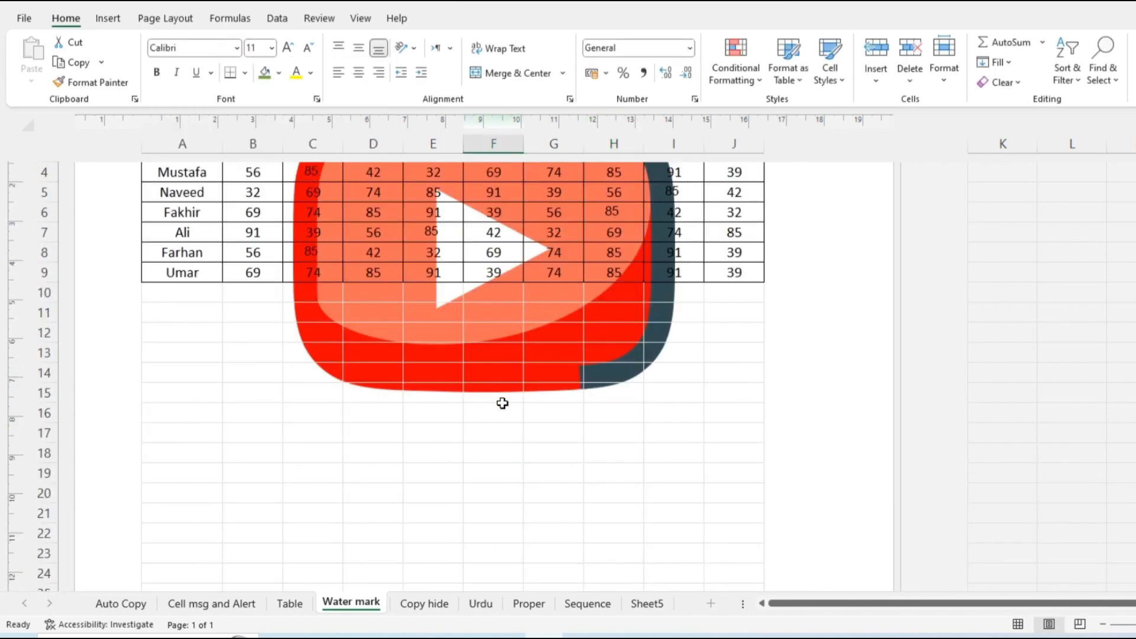
scroll(502, 403, "up", 3)
left_click(668, 492)
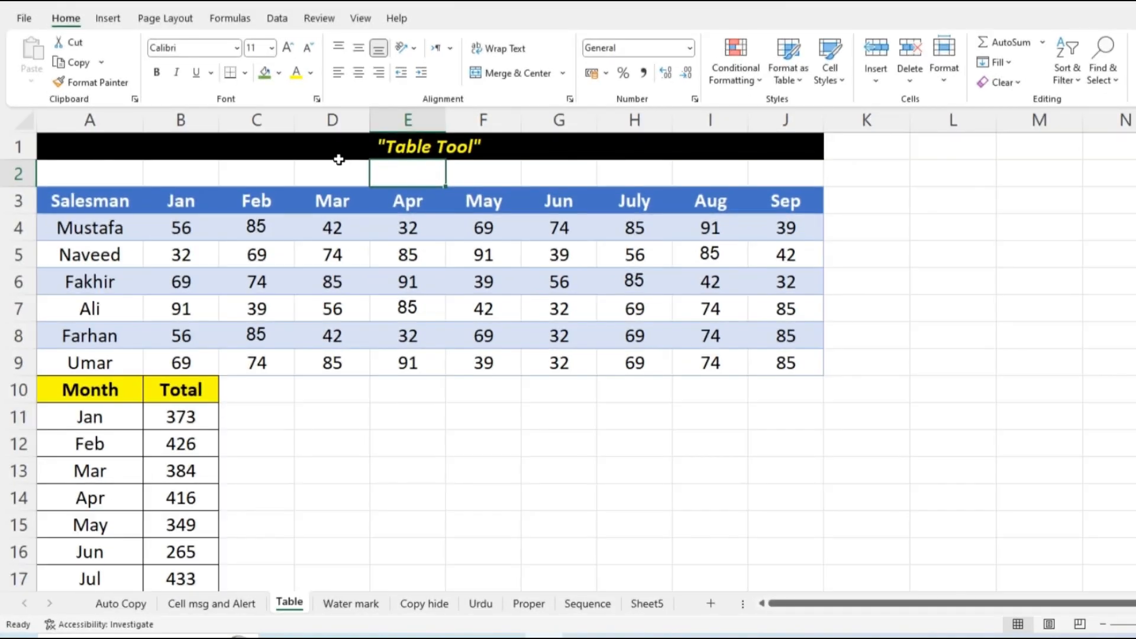
Examine the salesman table A3:J9 and the Month and Total summary starting at A10 on the Table sheet
left_click(325, 152)
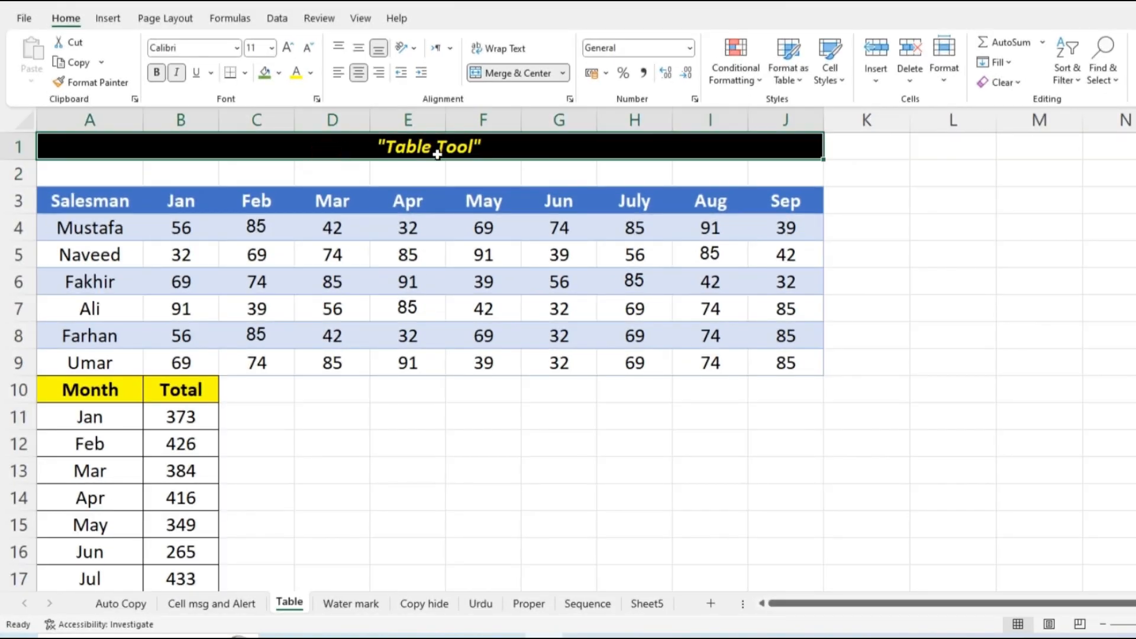
left_click(418, 410)
left_click_drag(115, 206, 794, 357)
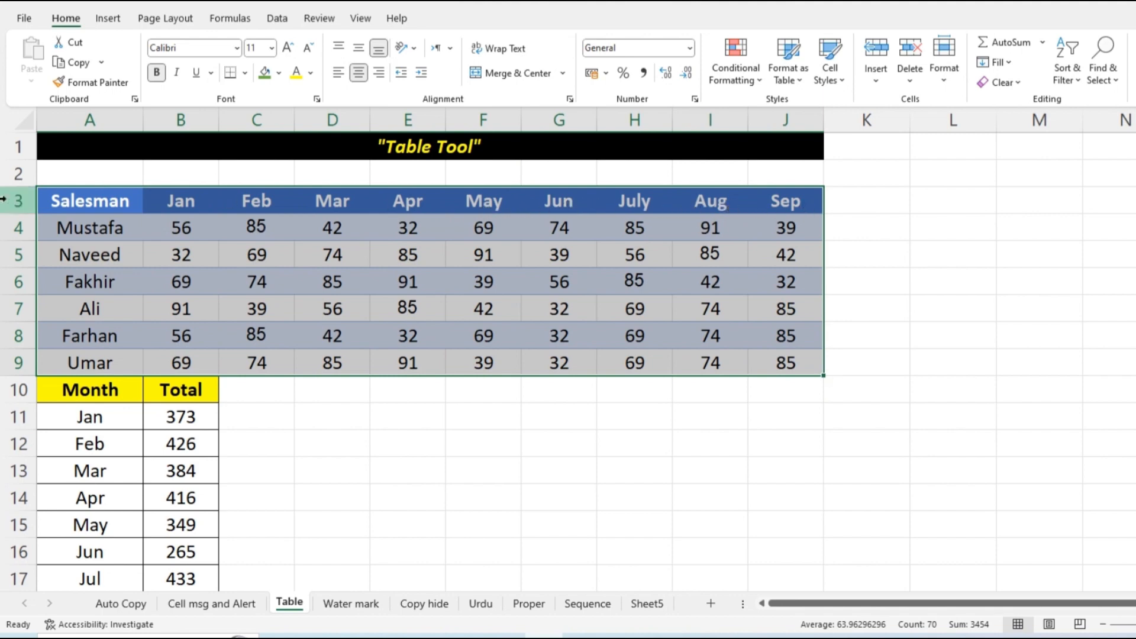
left_click_drag(76, 206, 81, 362)
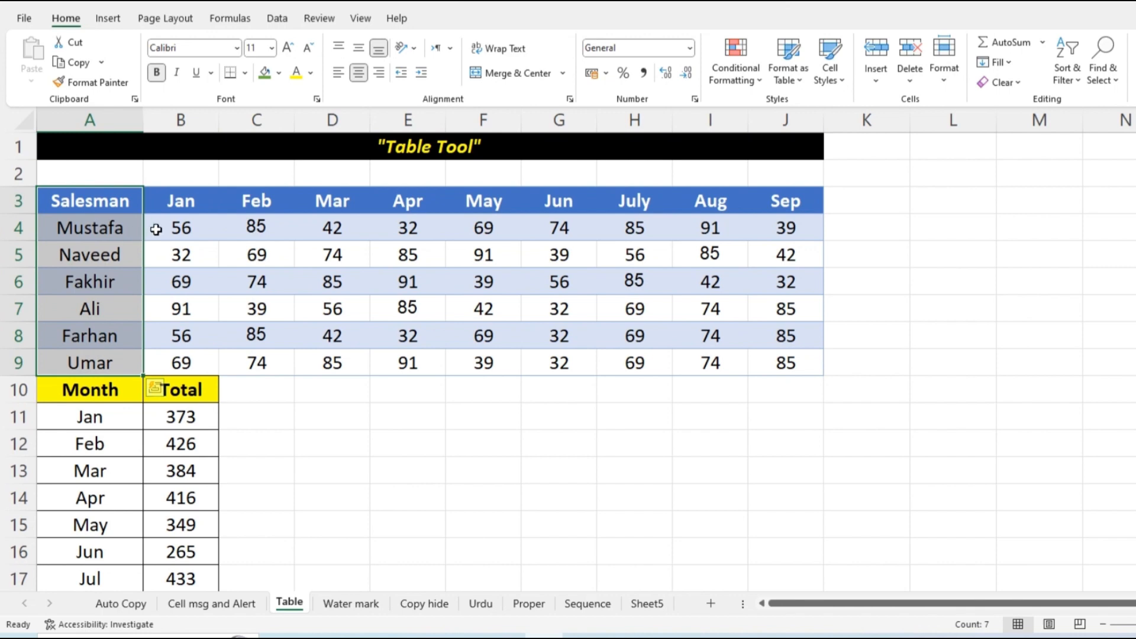
left_click_drag(155, 230, 786, 228)
left_click(352, 395)
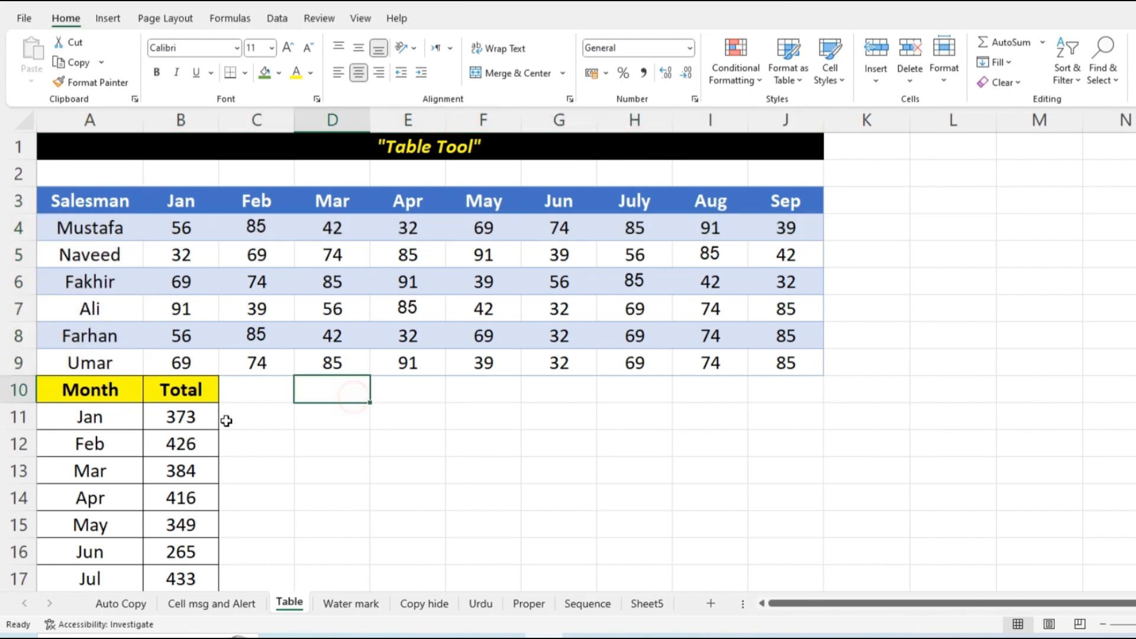
scroll(167, 430, "down", 1)
left_click_drag(107, 314, 181, 497)
scroll(228, 375, "up", 1)
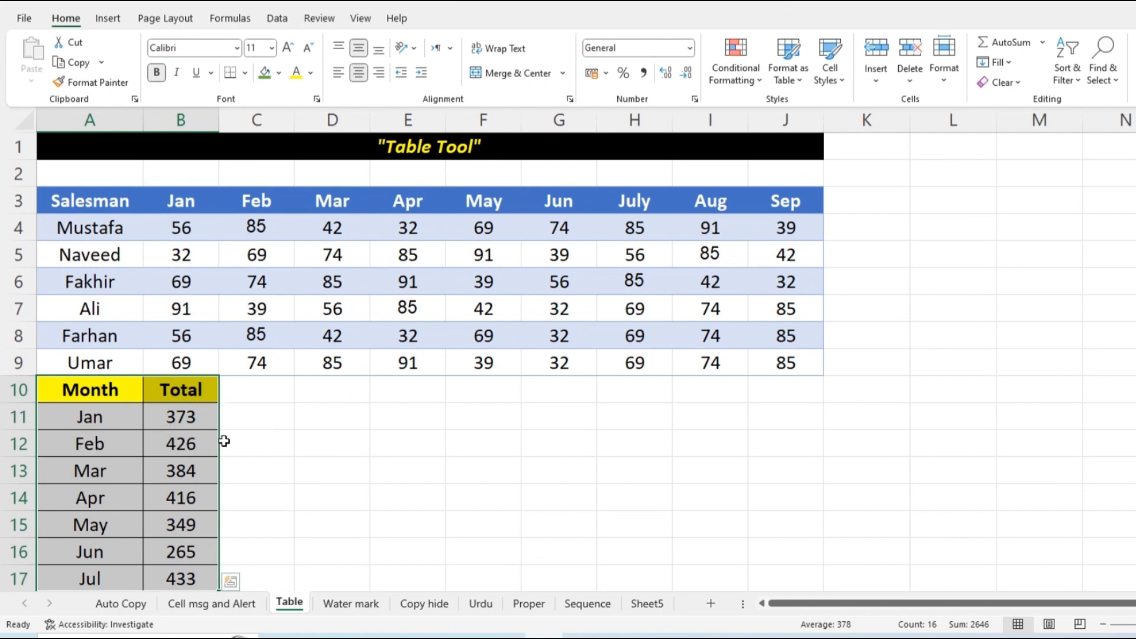
left_click(330, 431)
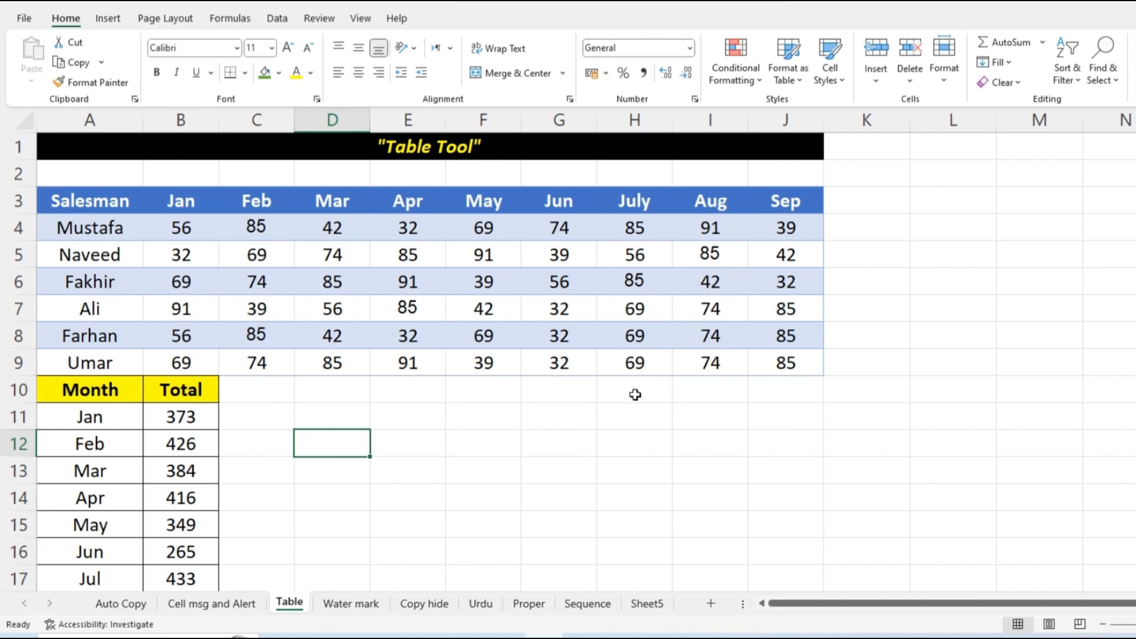
Insert a blank row at row 10, between the salesman table and the Month and Total summary
left_click(11, 391)
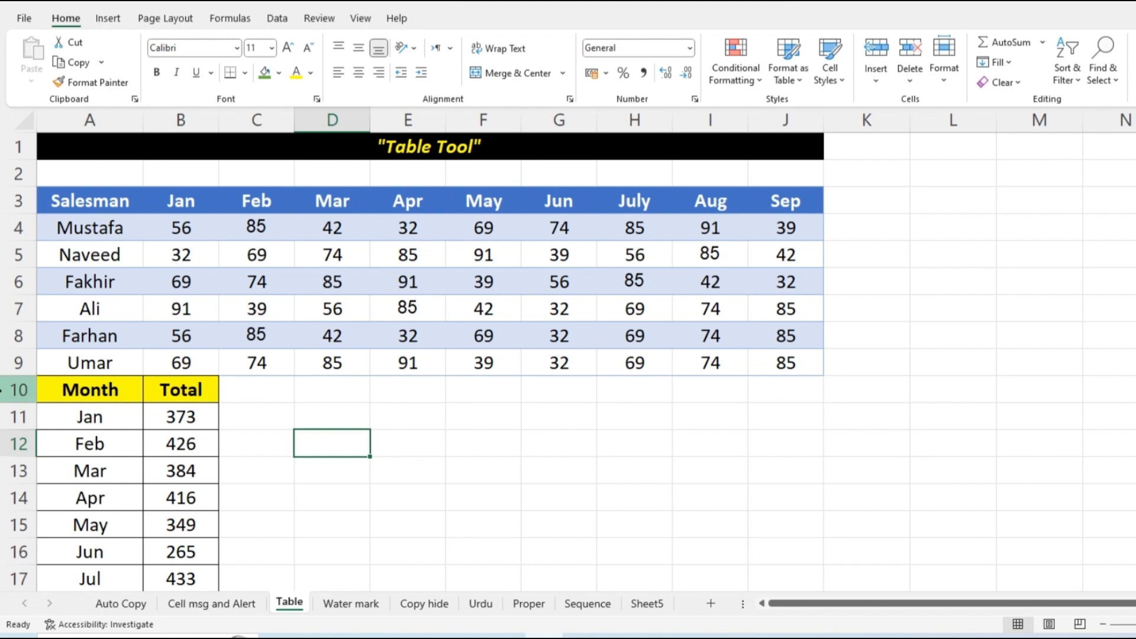
right_click(6, 395)
left_click(44, 248)
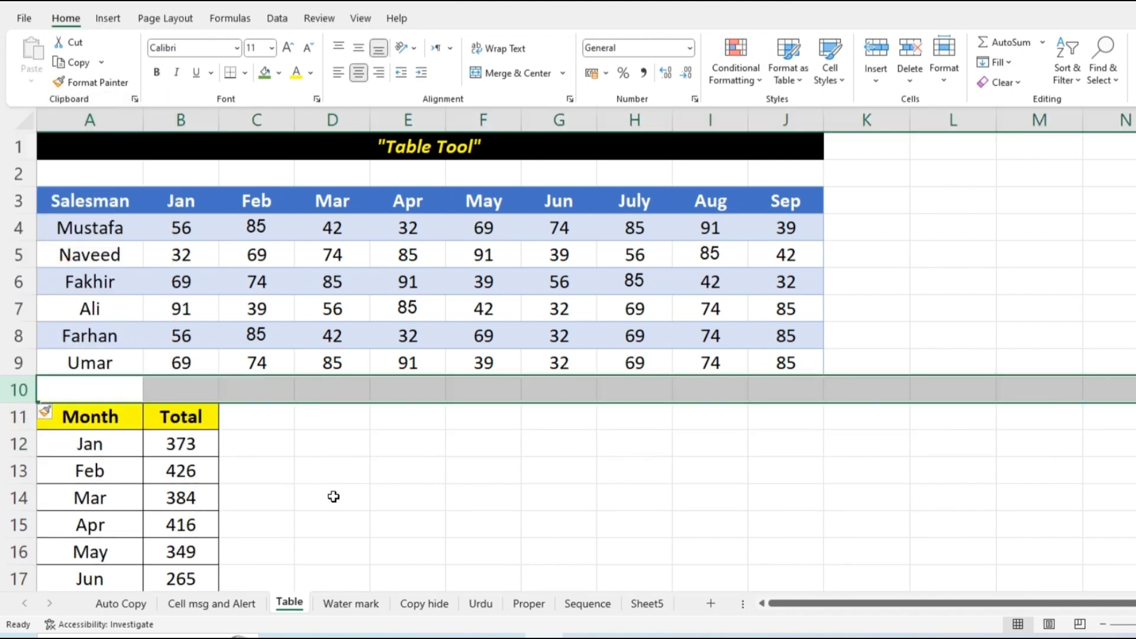
Enter a new salesman's name in A10 and the values 15, 15, 23, 26 and 28 for Jan through May
left_click(103, 384)
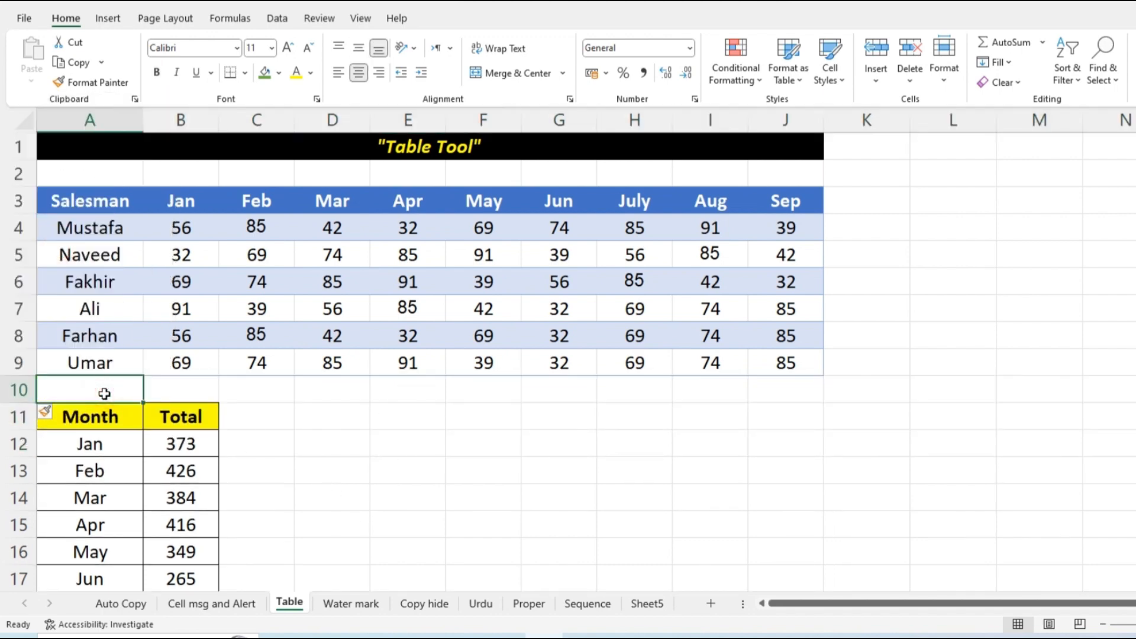
type("Jibran")
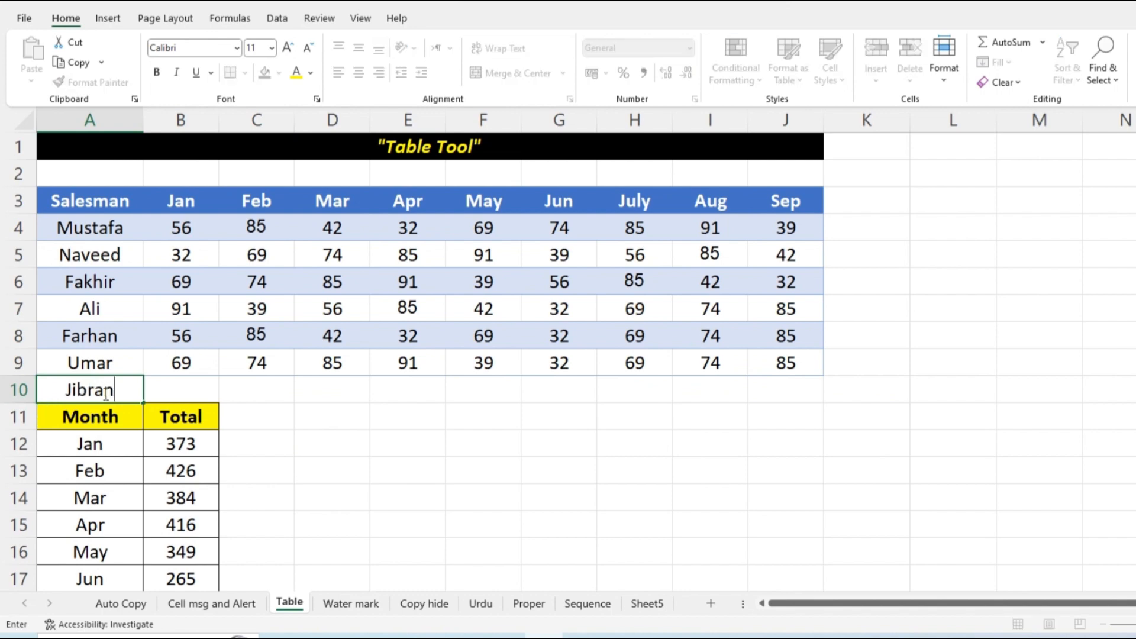
left_click(186, 381)
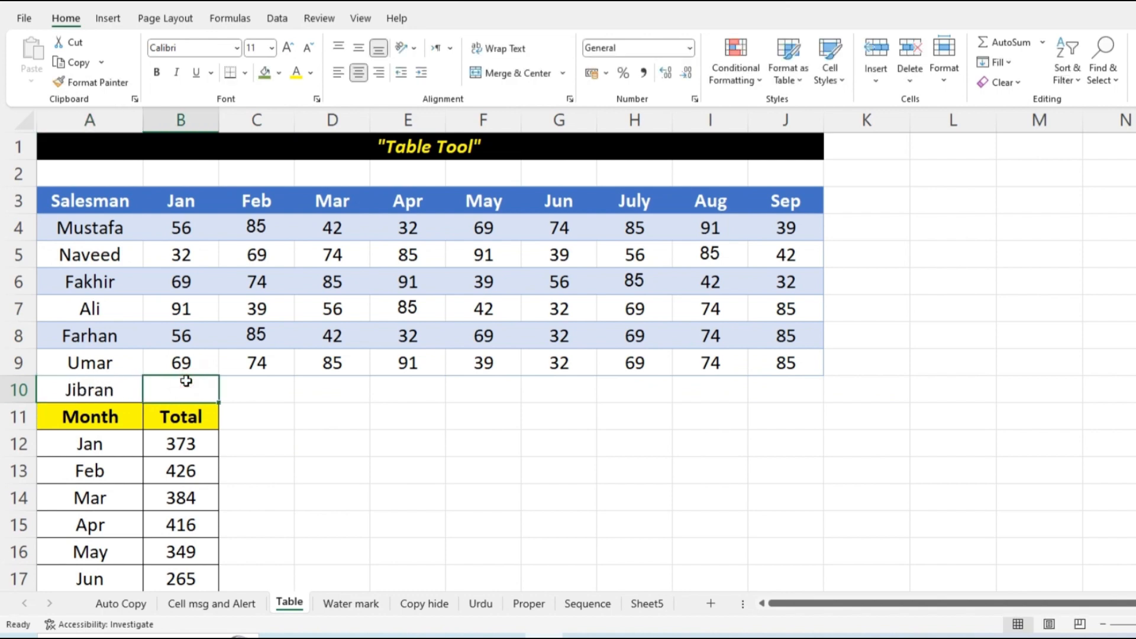
type("15")
key("Tab")
type("15")
key("Tab")
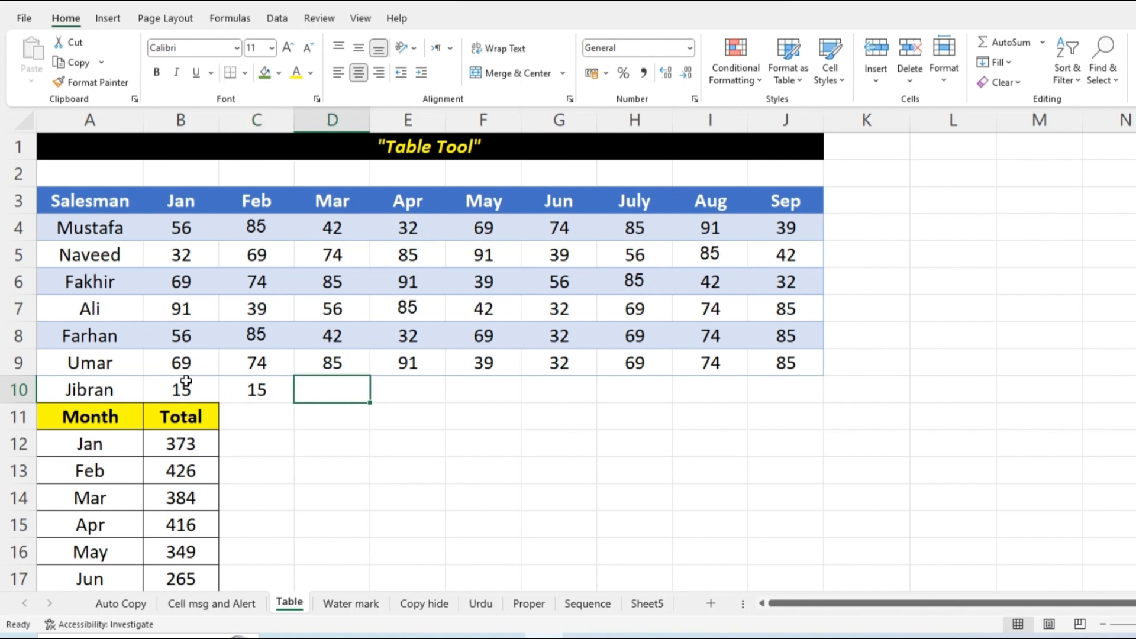
type("23")
key("Tab")
type("26")
key("Tab")
type("28")
key("Tab")
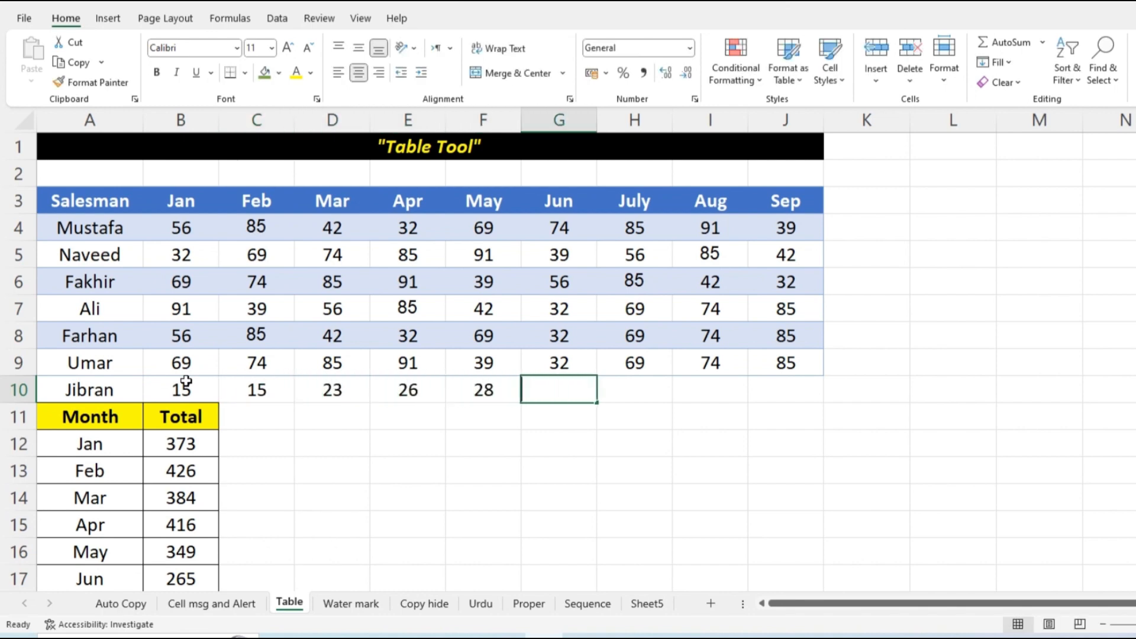
Complete the new salesman's row 10 with 29, 60, 40 and 80 for Jun through Sep
type("29")
key("Tab")
type("60")
key("Tab")
type("40")
key("Tab")
type("80")
key("Tab")
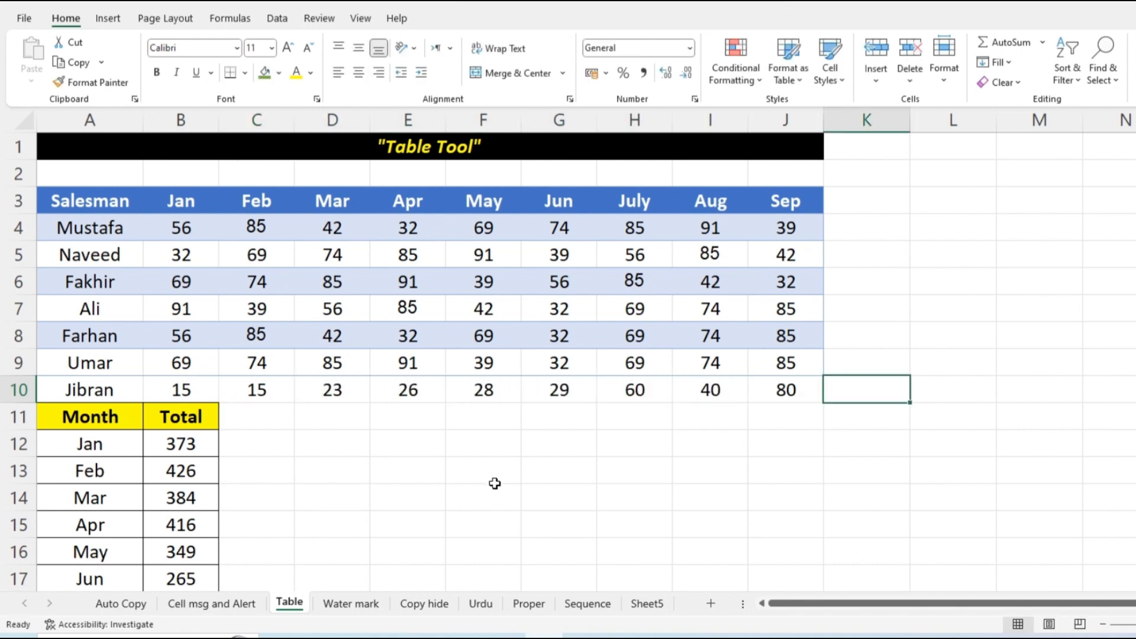
Extend the Jan and Feb total formulas to include row 10, using =SUM(B4:B10) for Jan in B12
scroll(482, 443, "down", 1)
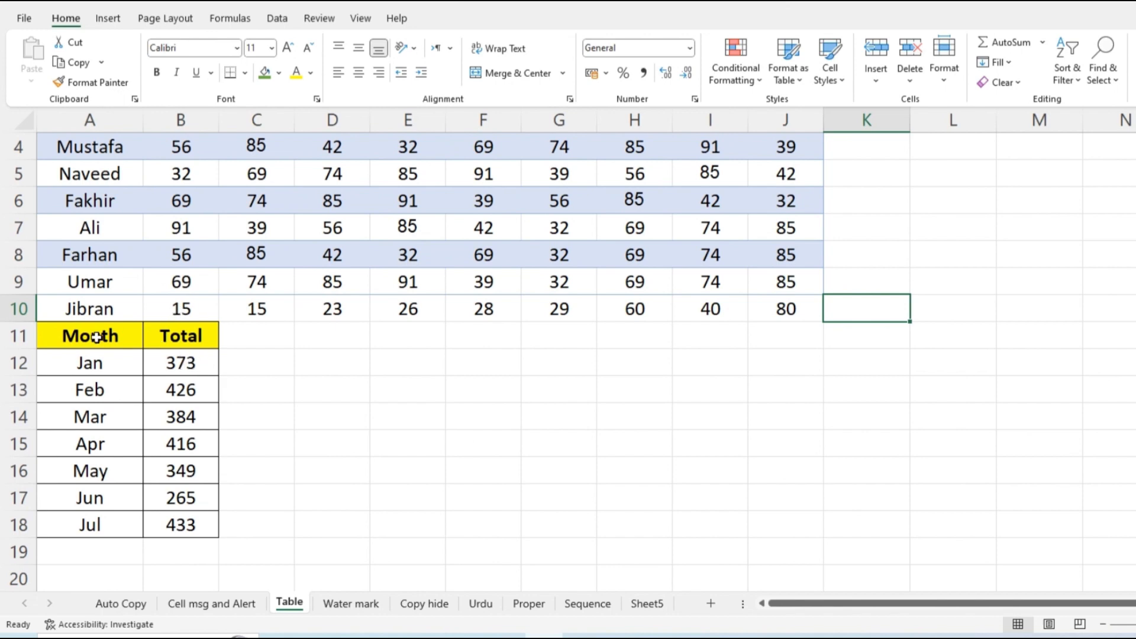
left_click_drag(170, 312, 769, 309)
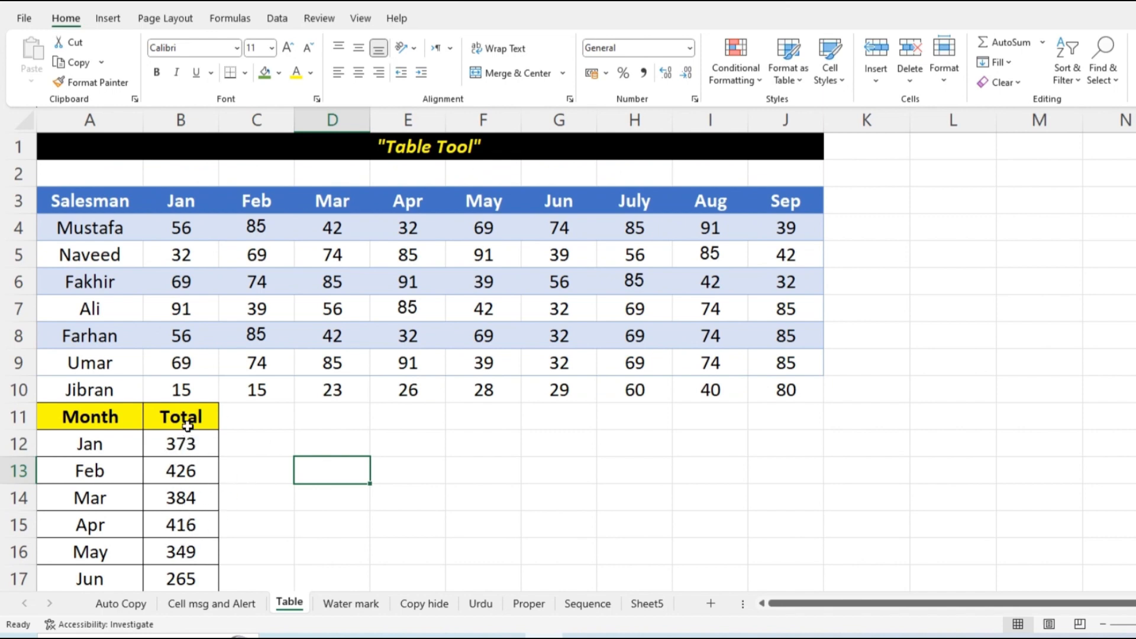
double_click(189, 448)
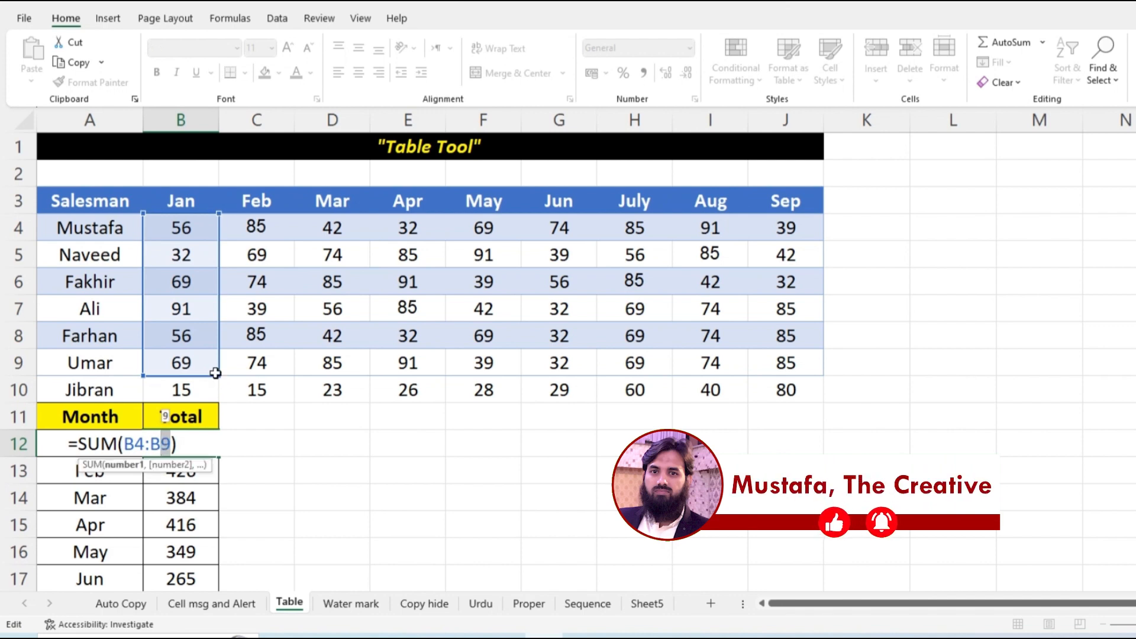
left_click_drag(219, 374, 220, 393)
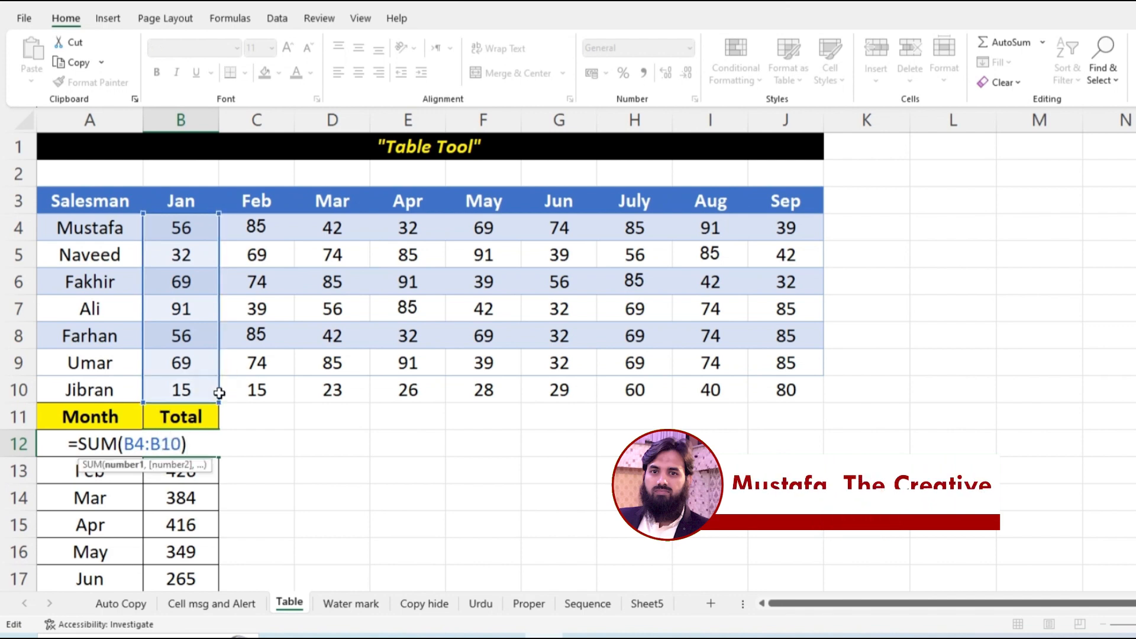
key("Return")
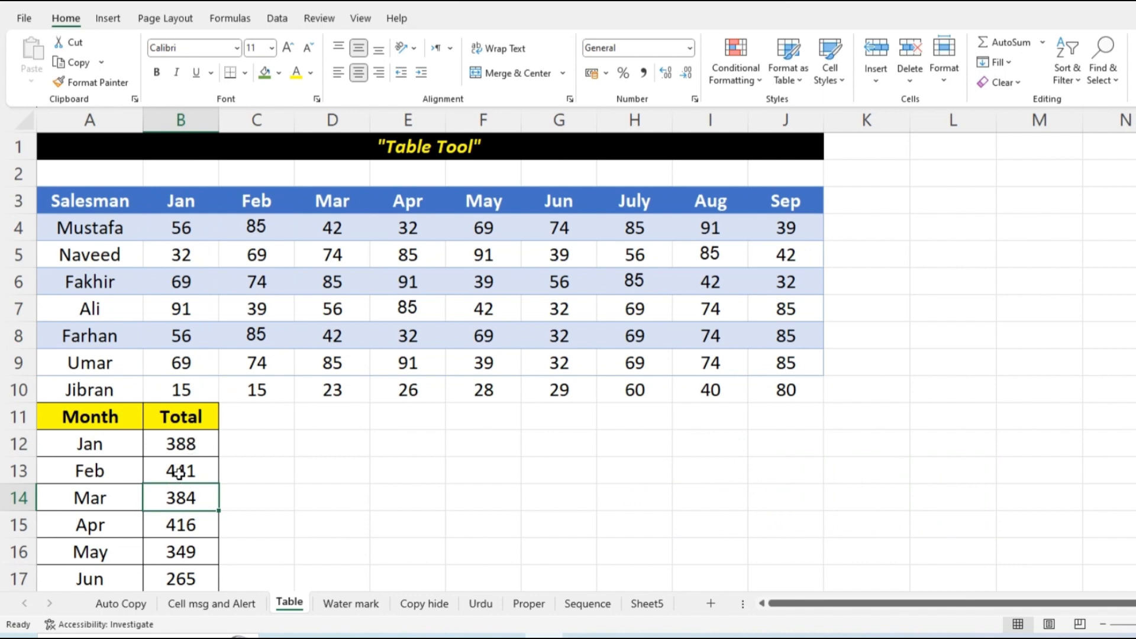
left_click(299, 472)
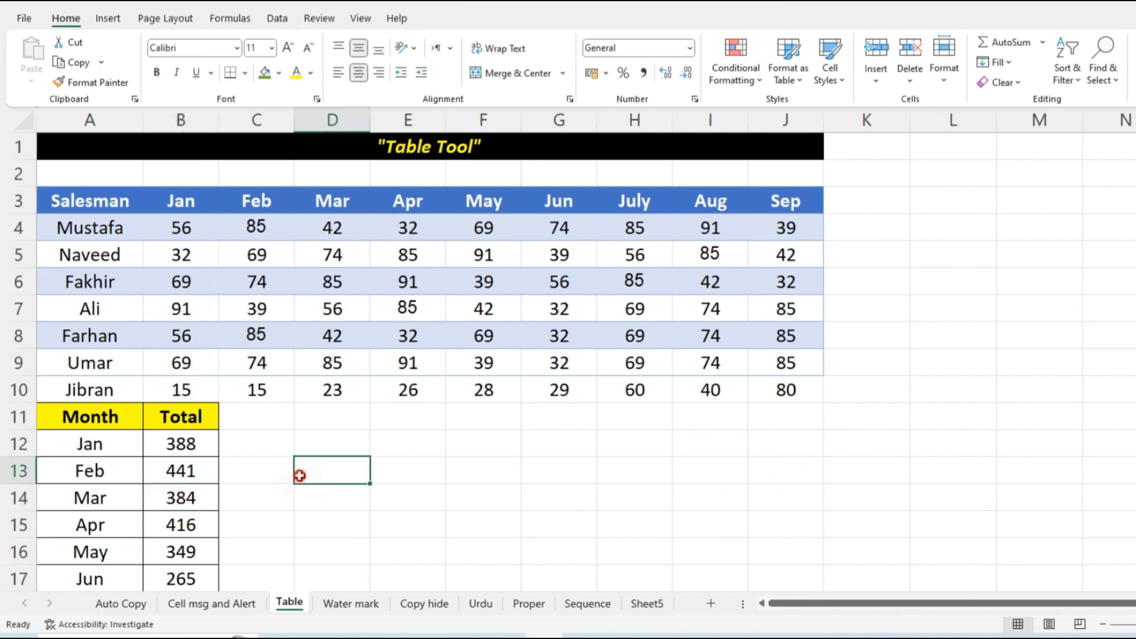
Compare the formatting of the original salesman data in A3:J9 with the manually added row 10
left_click_drag(775, 367, 138, 203)
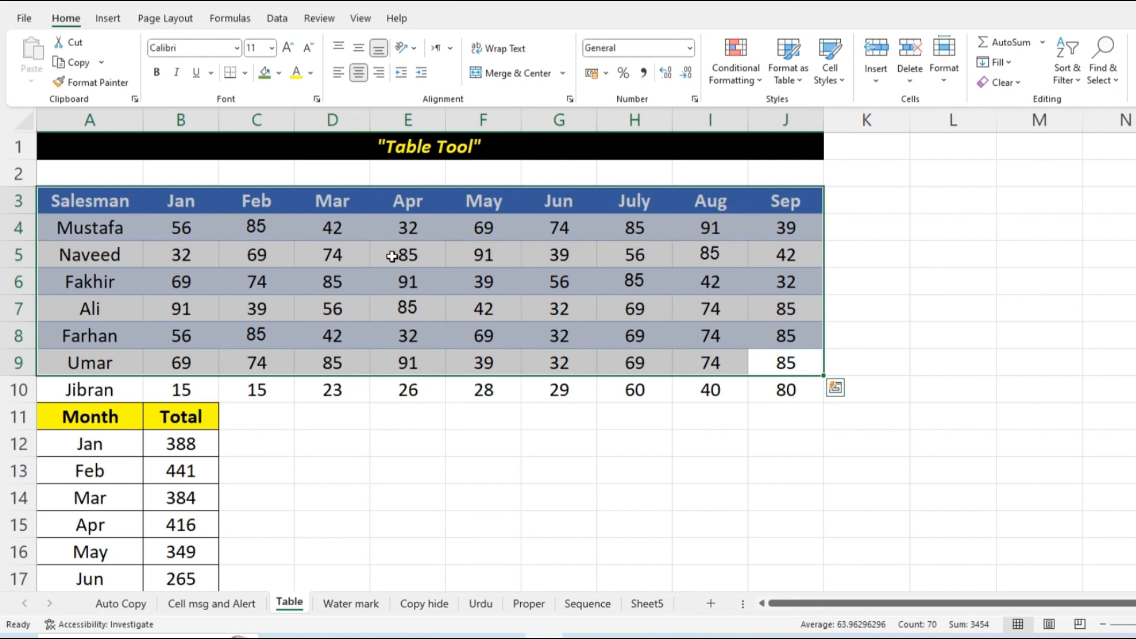
left_click(515, 421)
left_click_drag(99, 388, 764, 383)
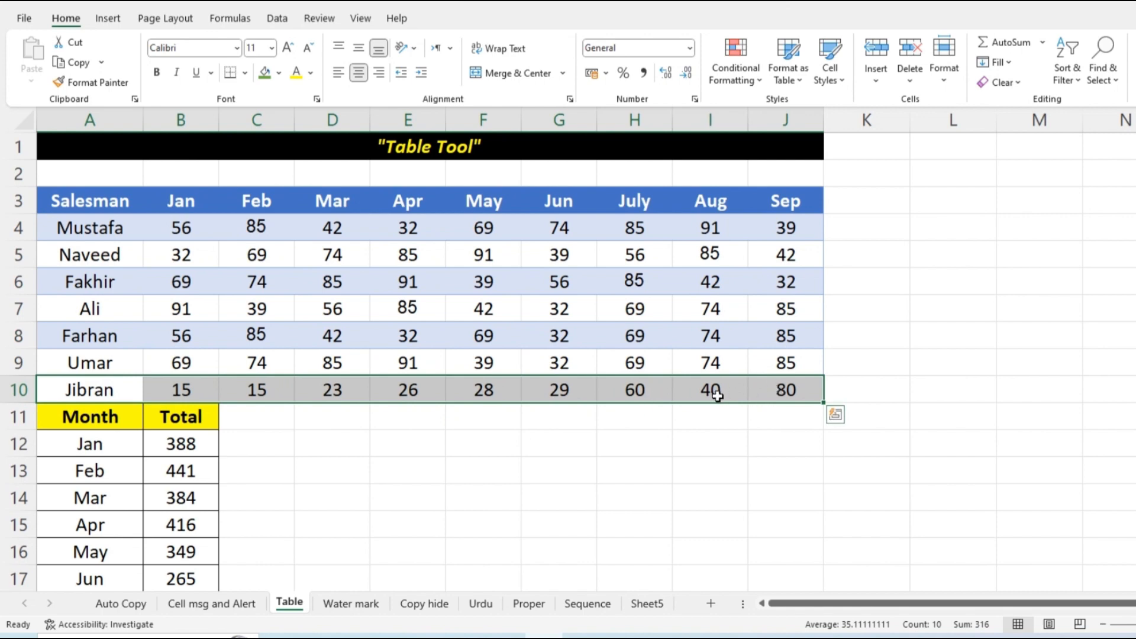
left_click(626, 449)
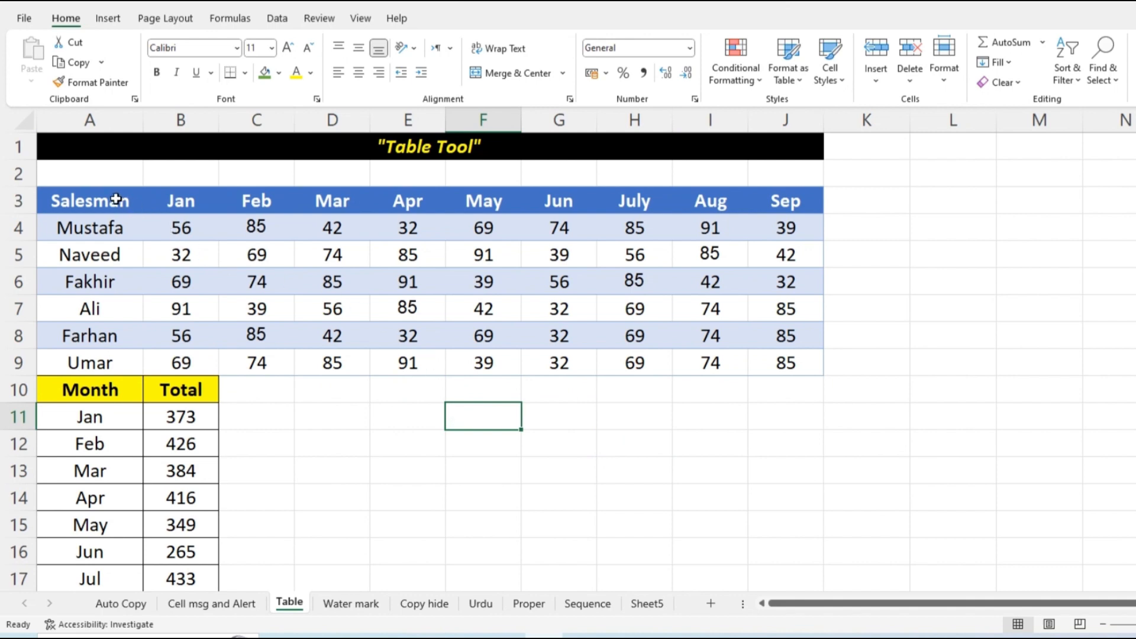
Convert the salesman data in A3:J9 into an Excel table that uses the first row as headers
left_click_drag(116, 199, 774, 359)
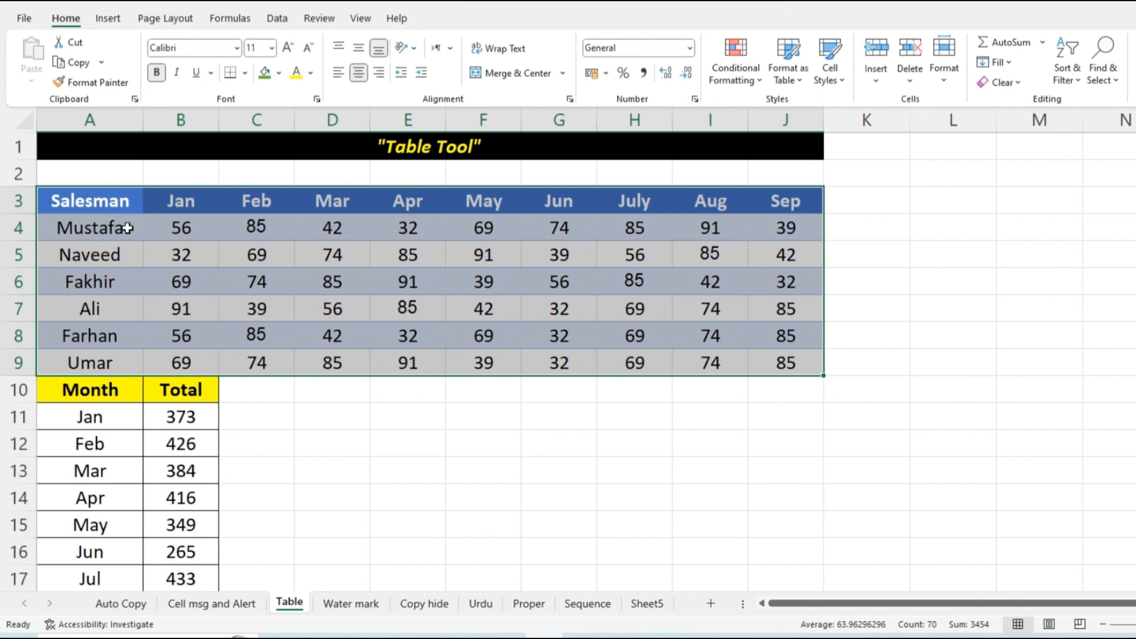
left_click_drag(104, 202, 793, 357)
left_click(109, 19)
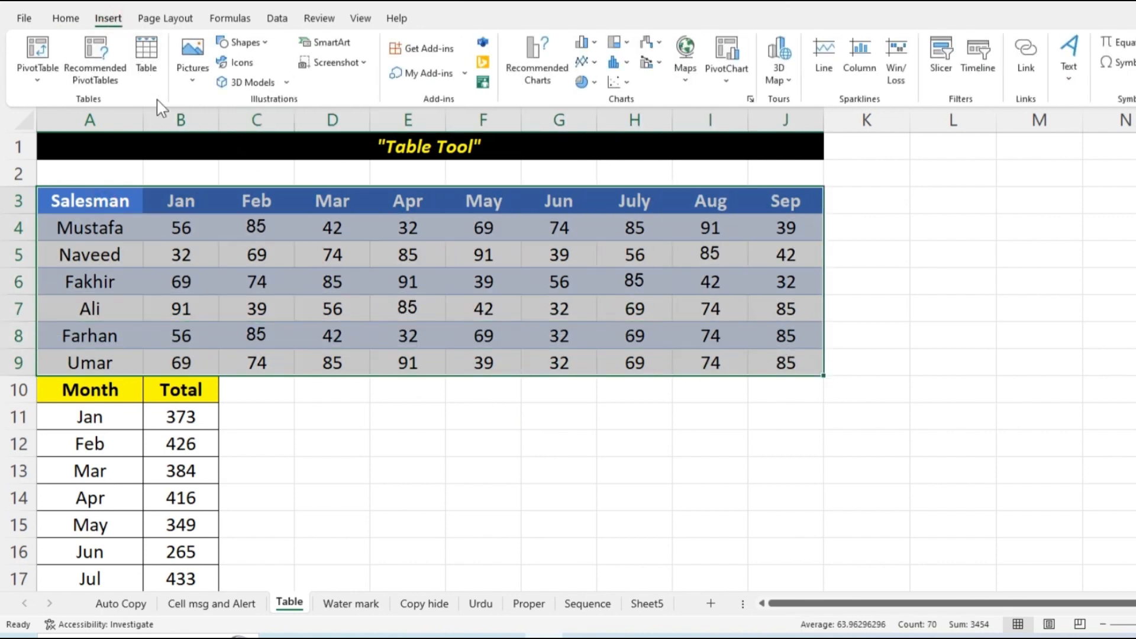
left_click(146, 59)
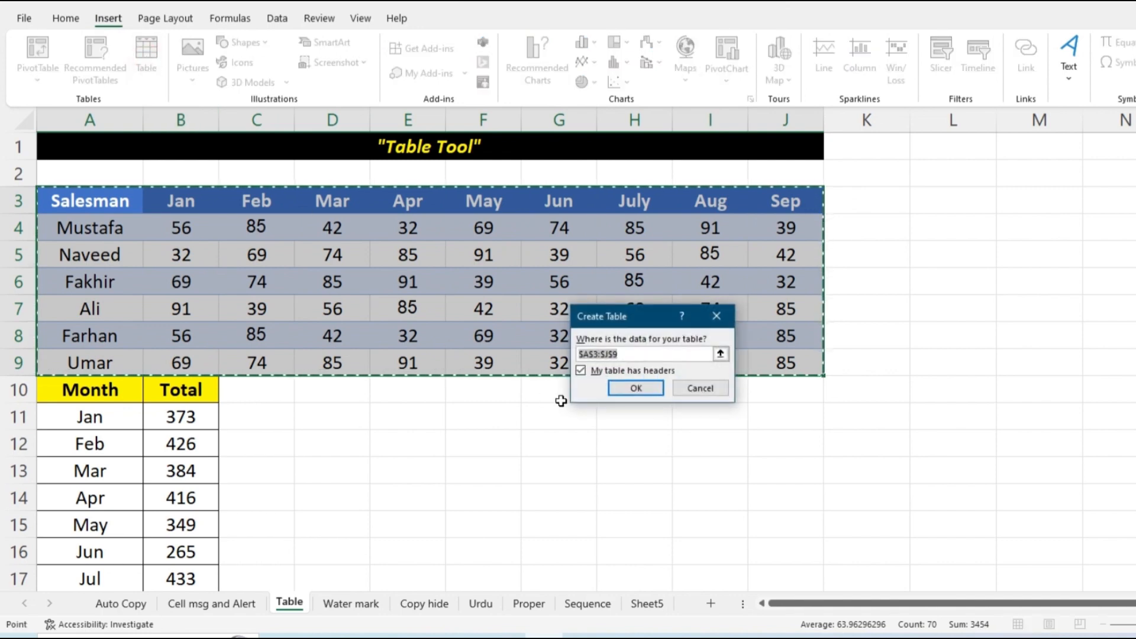
left_click_drag(636, 313, 565, 317)
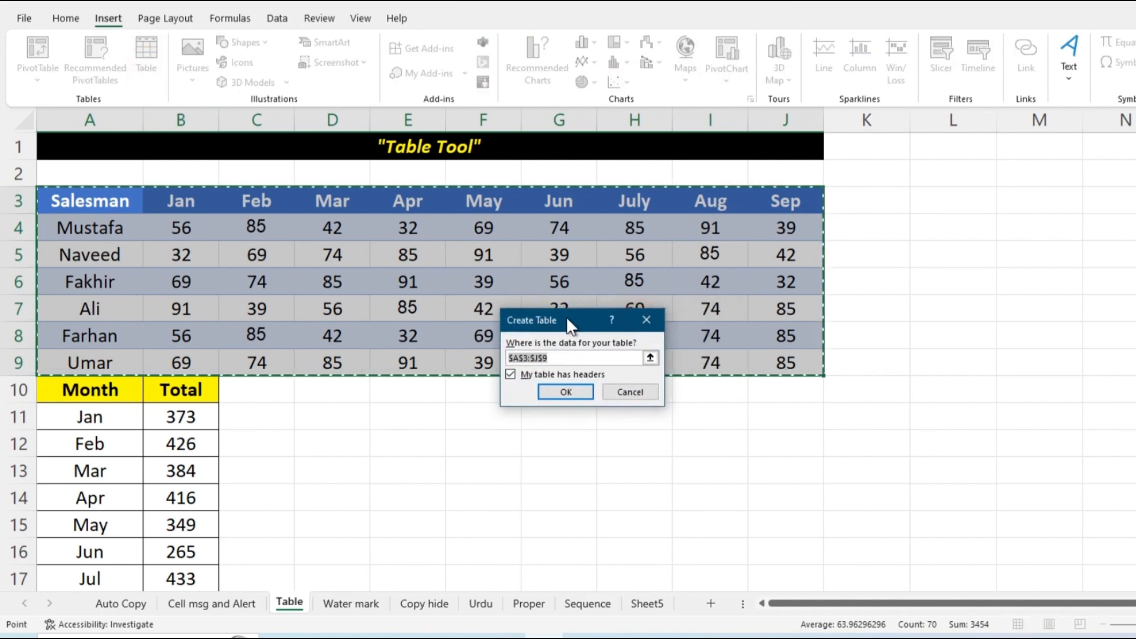
left_click(572, 392)
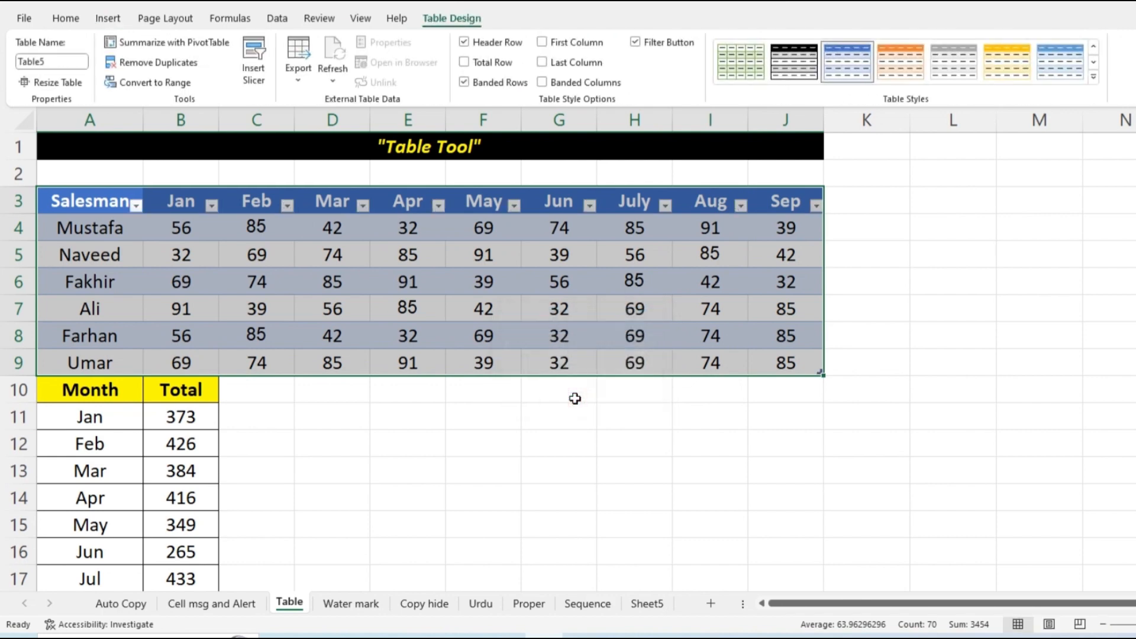
left_click(565, 417)
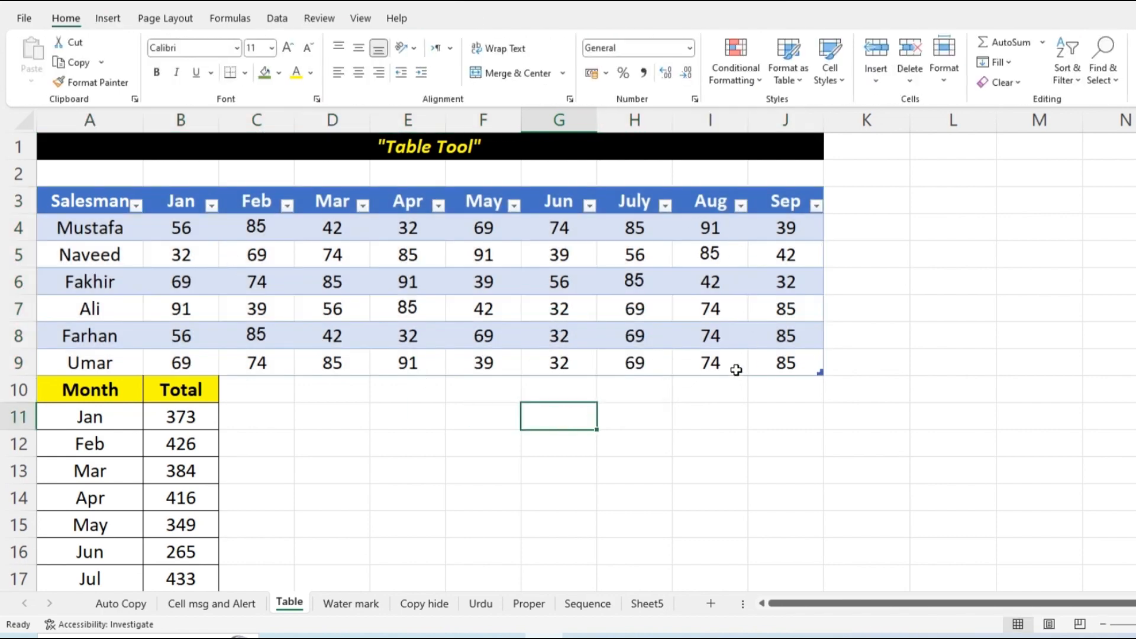
Append a new row 10 to the table after its last cell and enter the new salesman's name in A10
left_click(692, 412)
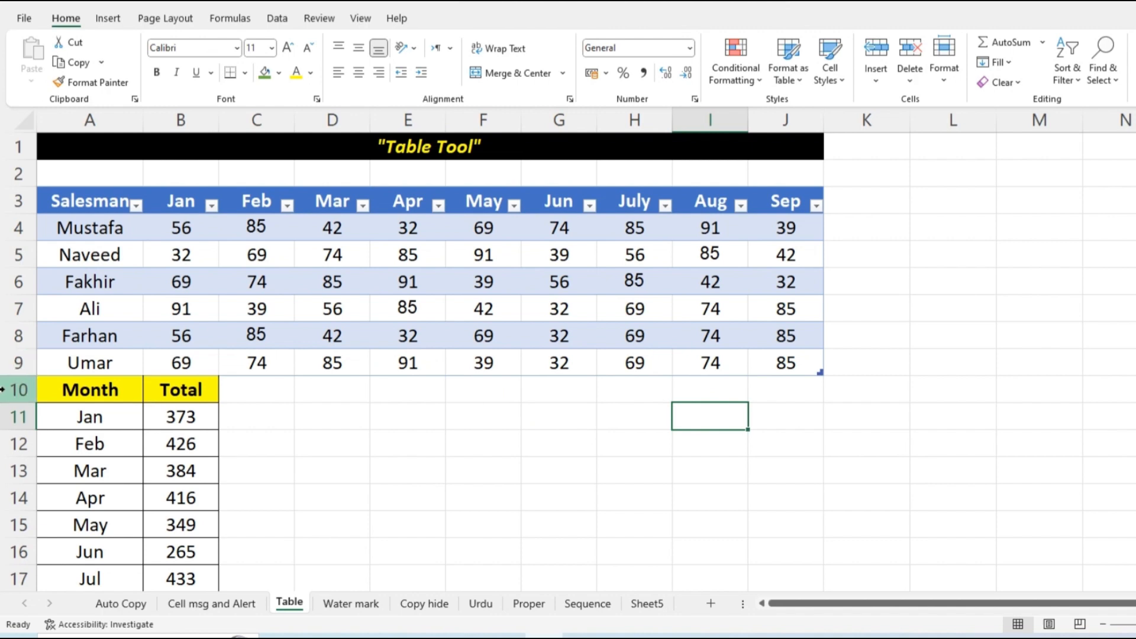
left_click(559, 390)
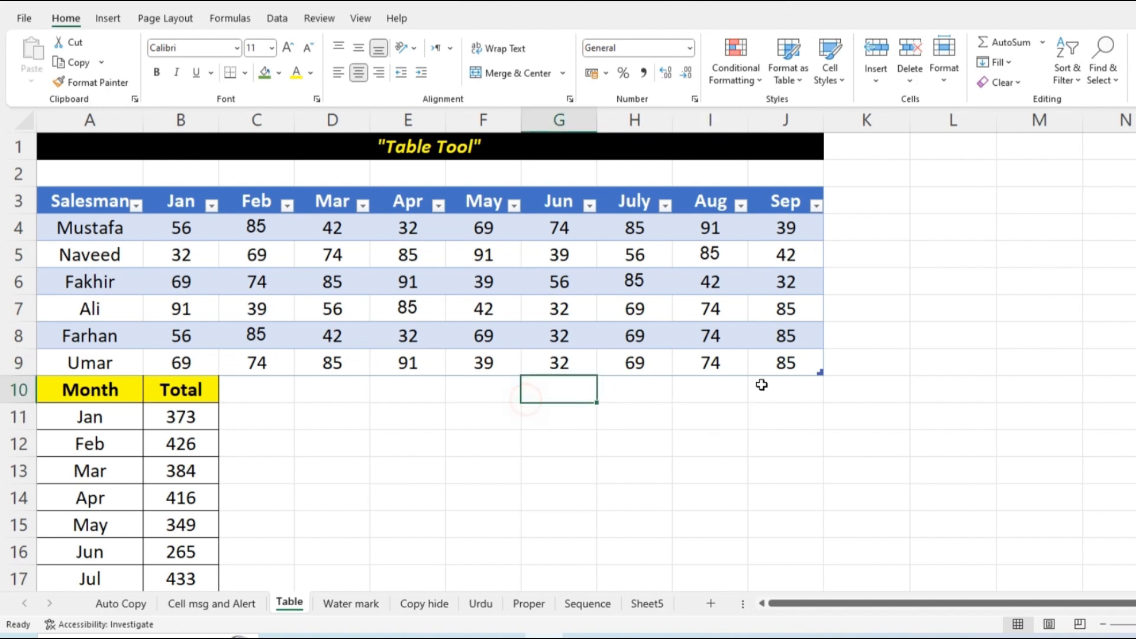
left_click(797, 362)
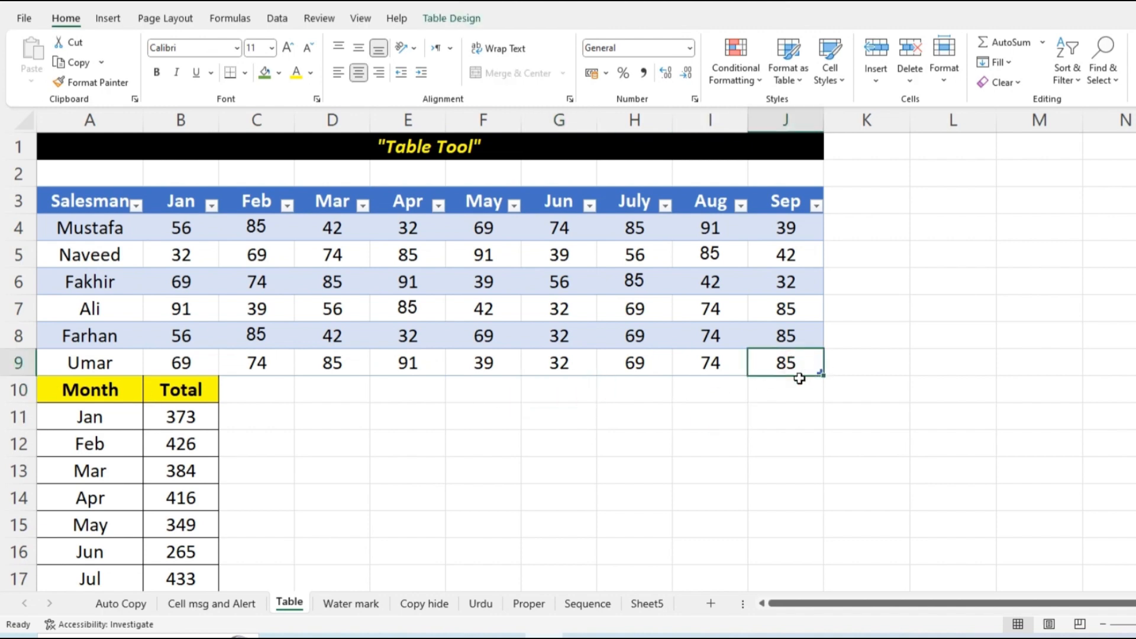
key("Tab")
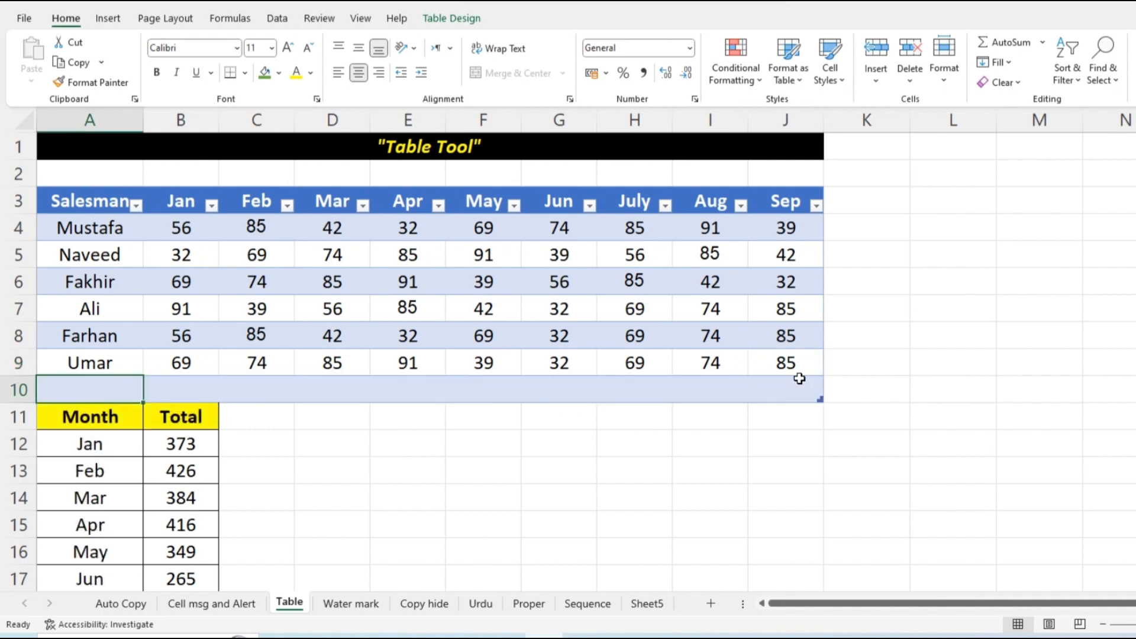
type("Jibran")
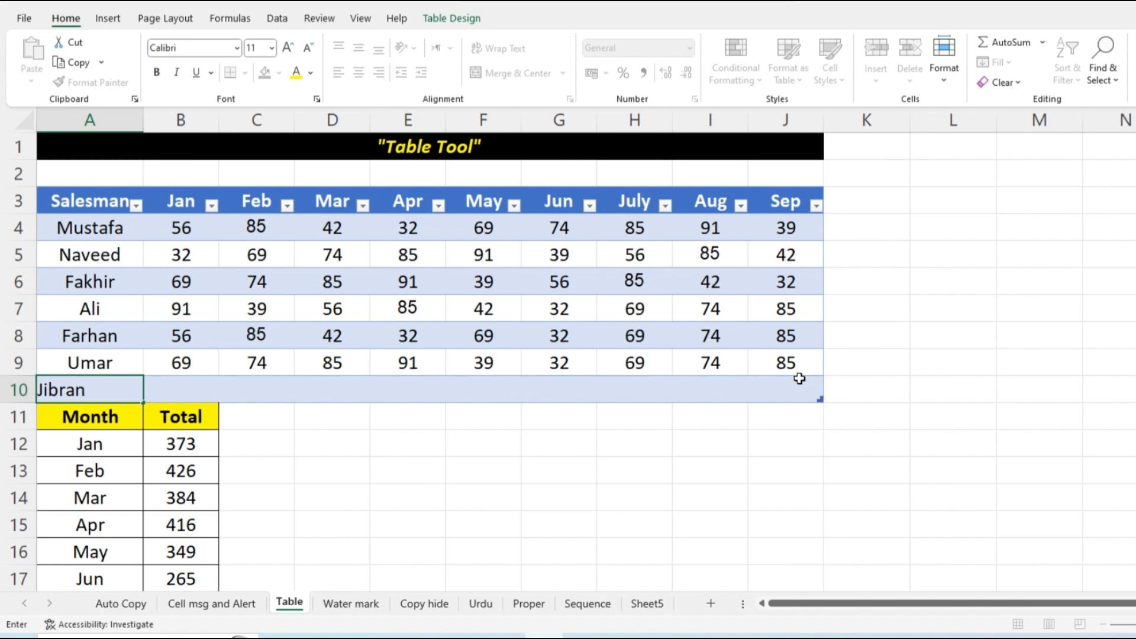
key("Tab")
Fill B10:J10 with the Jan through Sep values copied down from row 9
key("shift+Right")
key("shift+Right")
key("shift+Right")
key("shift+Right")
key("shift+Right")
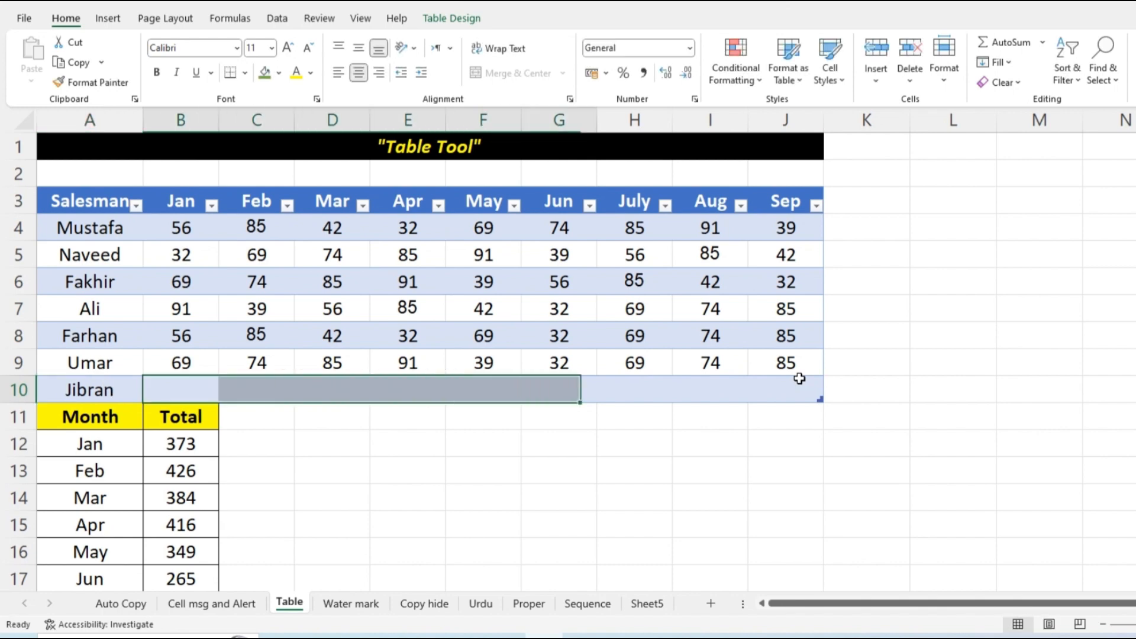
key("shift+Right")
key("shift+Right")
key("shift+Right")
key("ctrl+d")
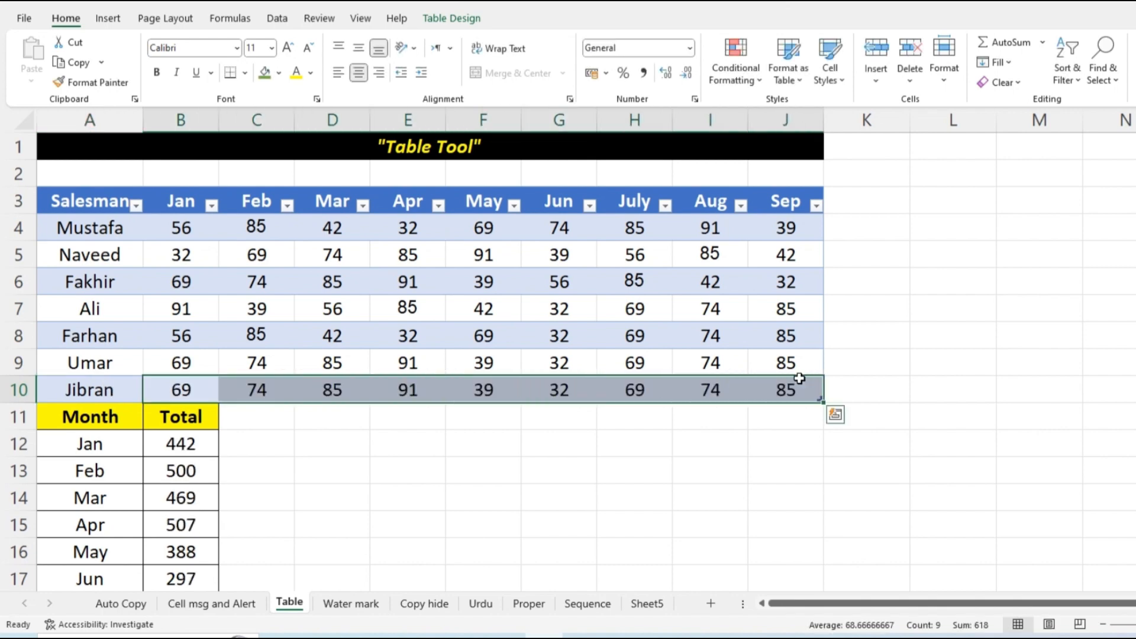
scroll(210, 439, "down", 1)
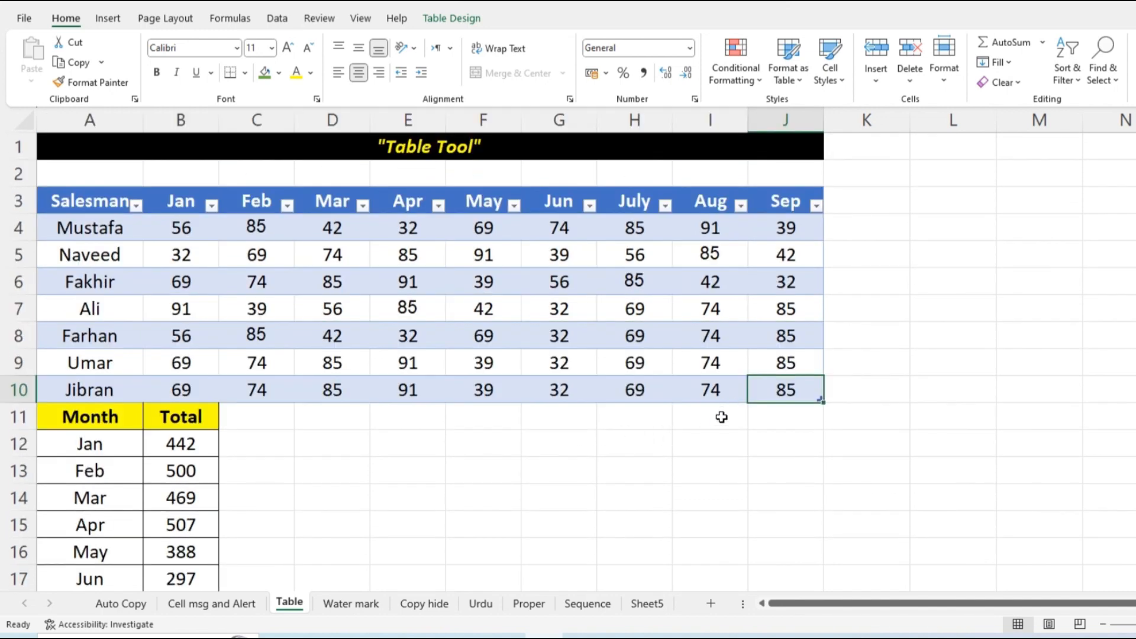
Append table row 11 with another salesman's name and fill B11:J11 with the values from the row above
key("Tab")
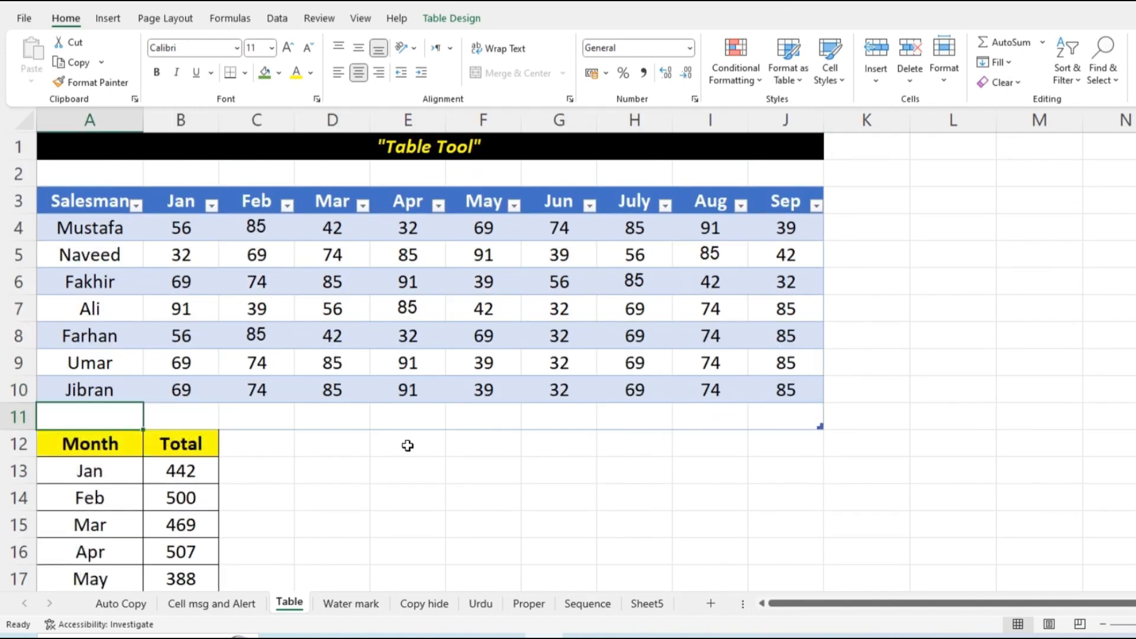
type("Sami")
key("Tab")
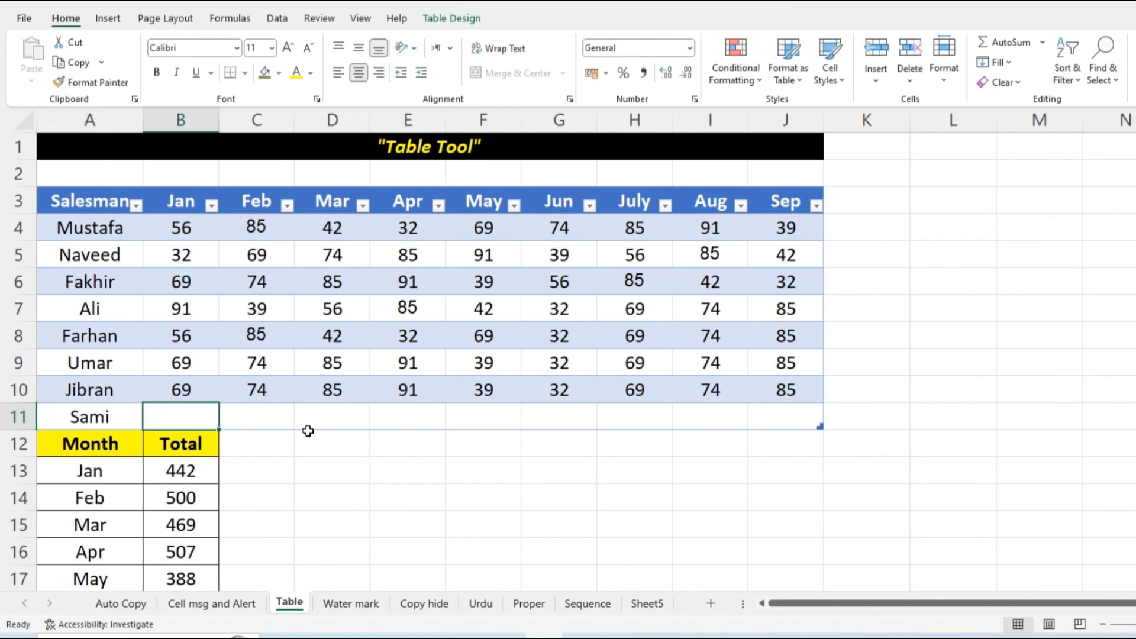
left_click_drag(194, 418, 765, 418)
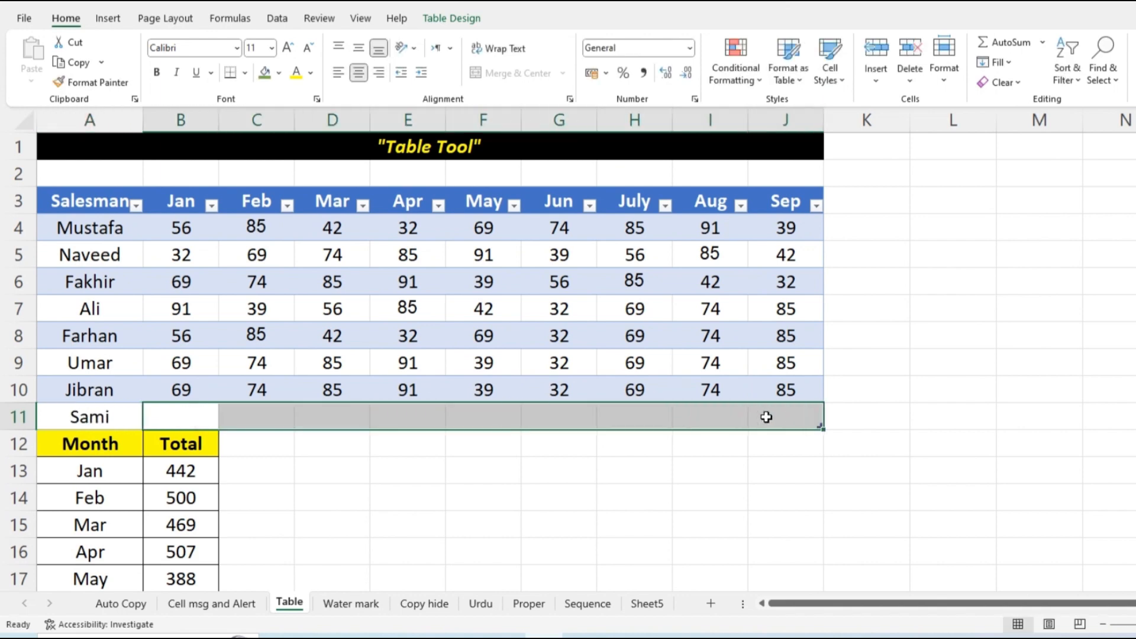
key("ctrl+d")
scroll(180, 482, "down", 1)
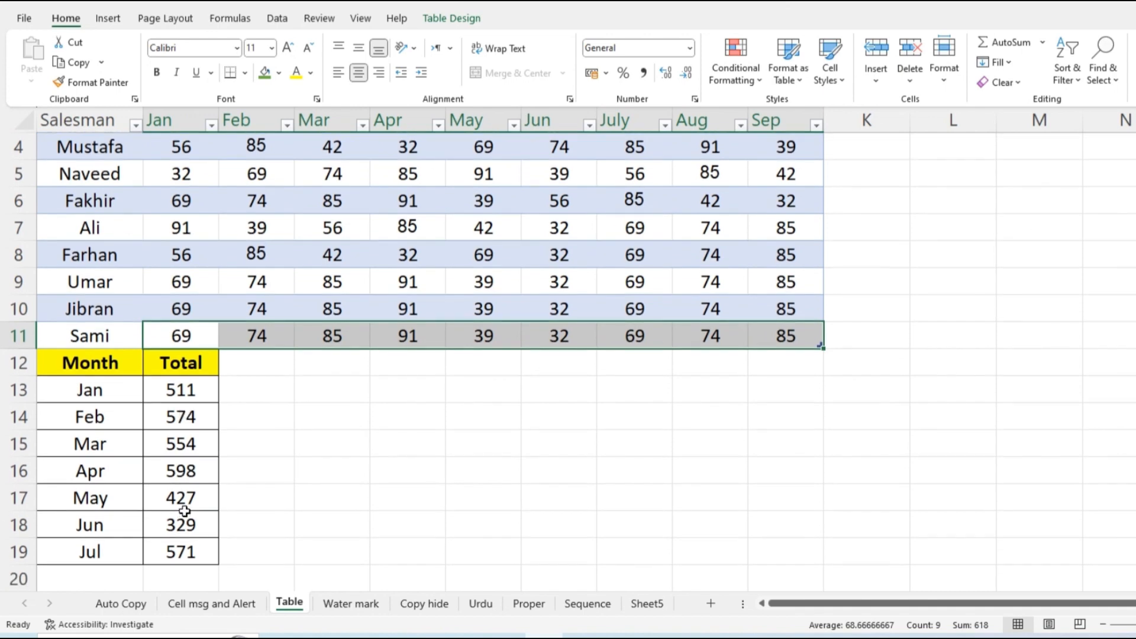
Check the range in the Jan total formula and append a blank row 12 to the table
double_click(187, 397)
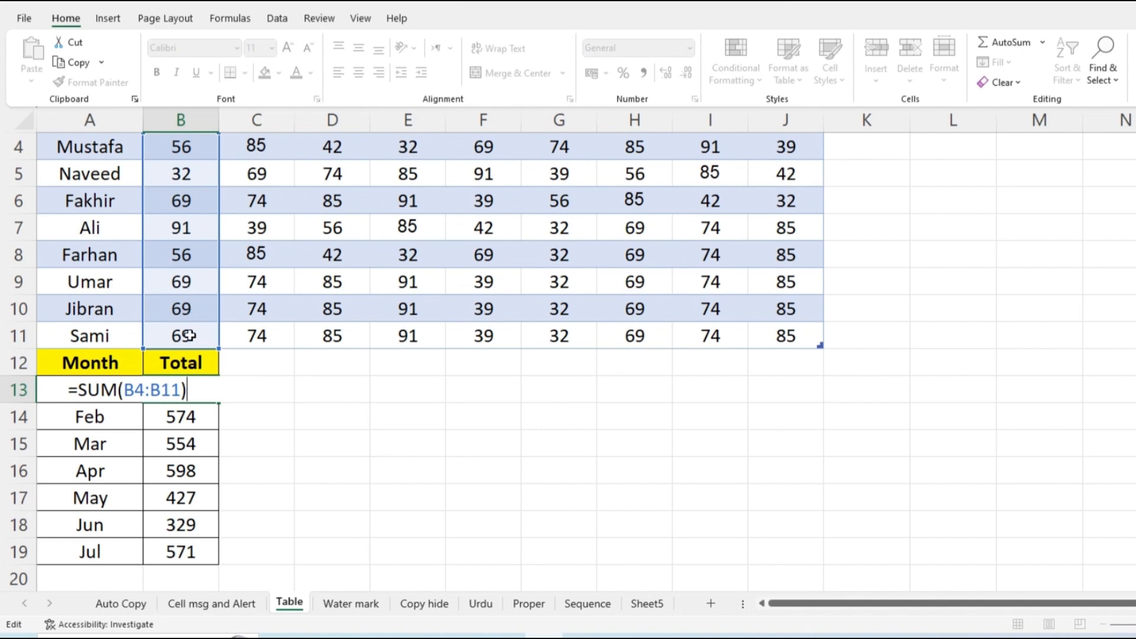
left_click(771, 340)
key("Tab")
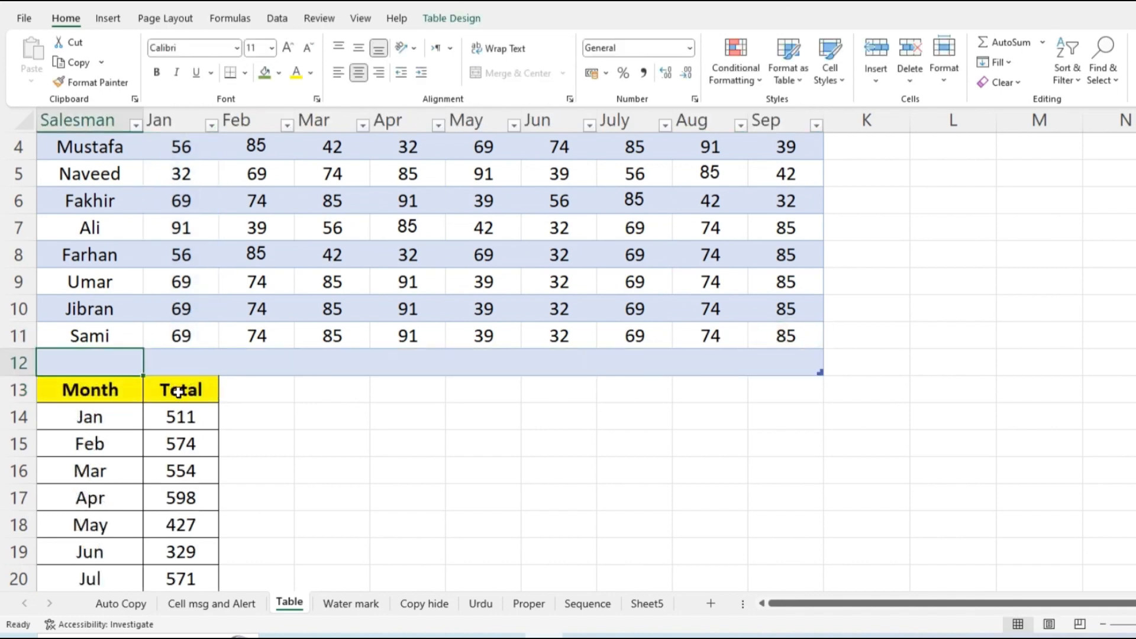
Inspect the ranges summed by the Jan total in B14 and the May total in B18 without changing them
left_click(183, 416)
double_click(183, 415)
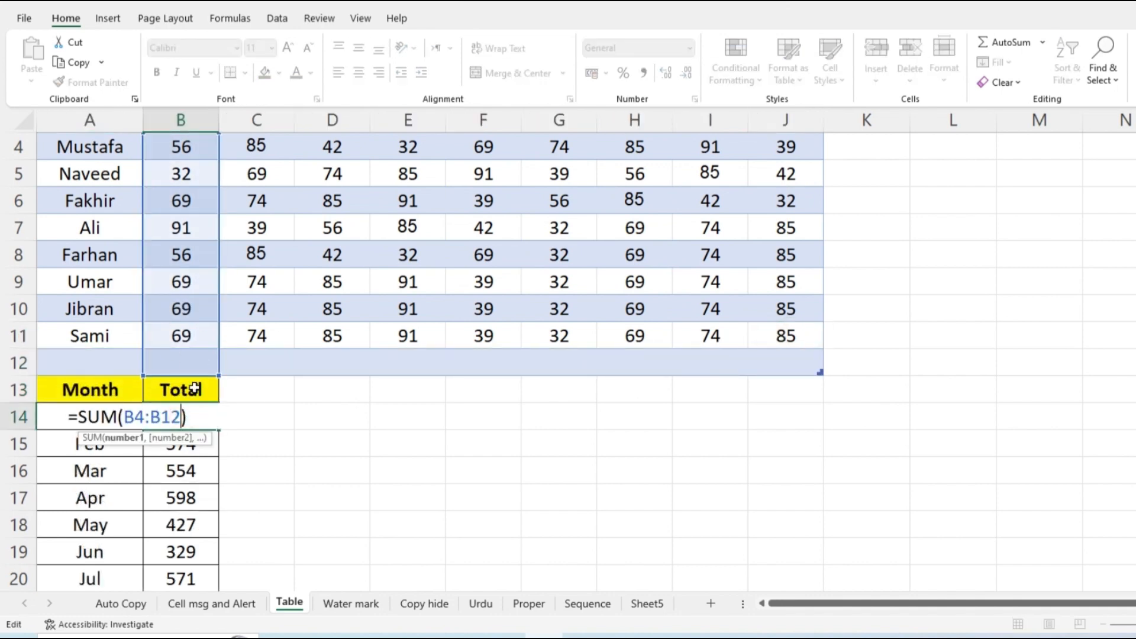
key("Escape")
left_click(190, 522)
double_click(190, 522)
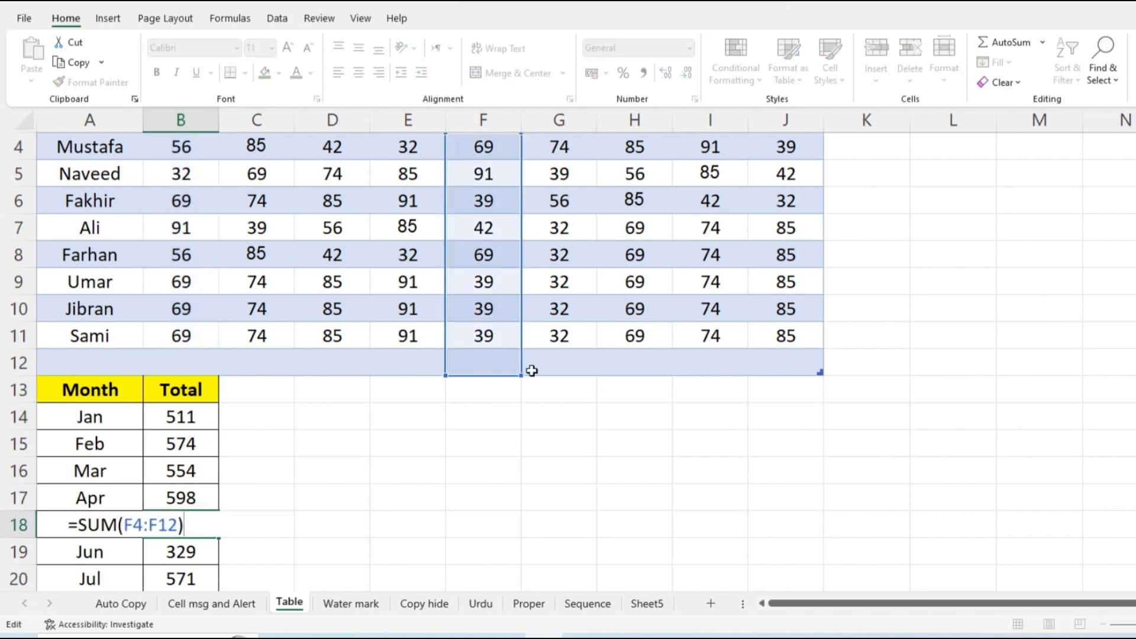
key("Escape")
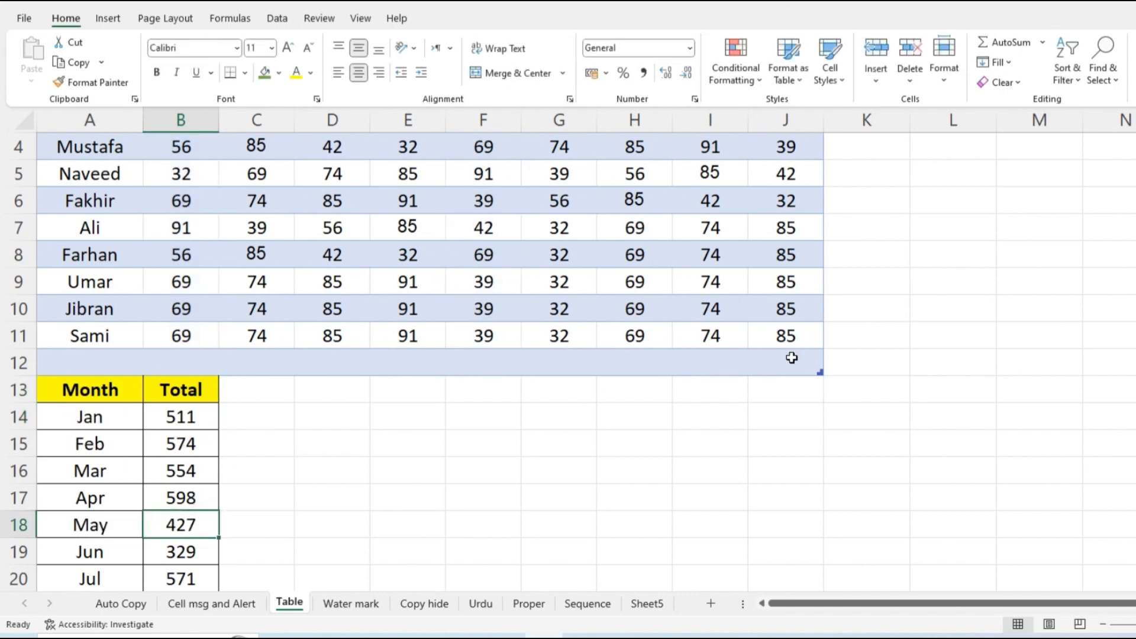
Review the full extent of the expanded table A3:J12 and select its last cell, J12
left_click(619, 435)
scroll(466, 436, "up", 1)
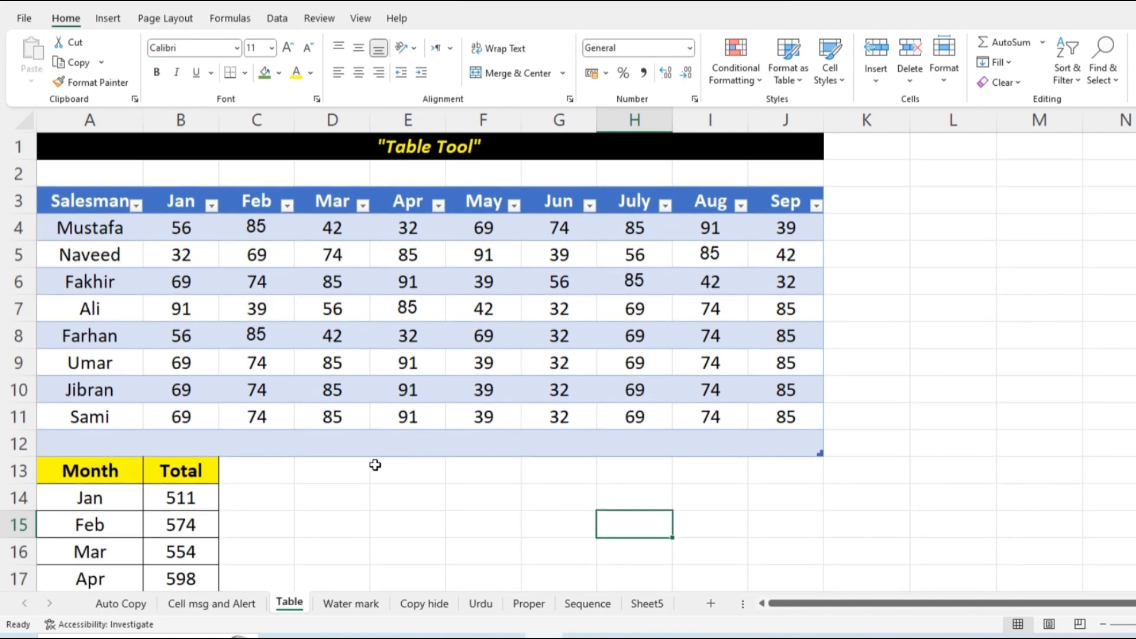
left_click_drag(109, 210, 787, 445)
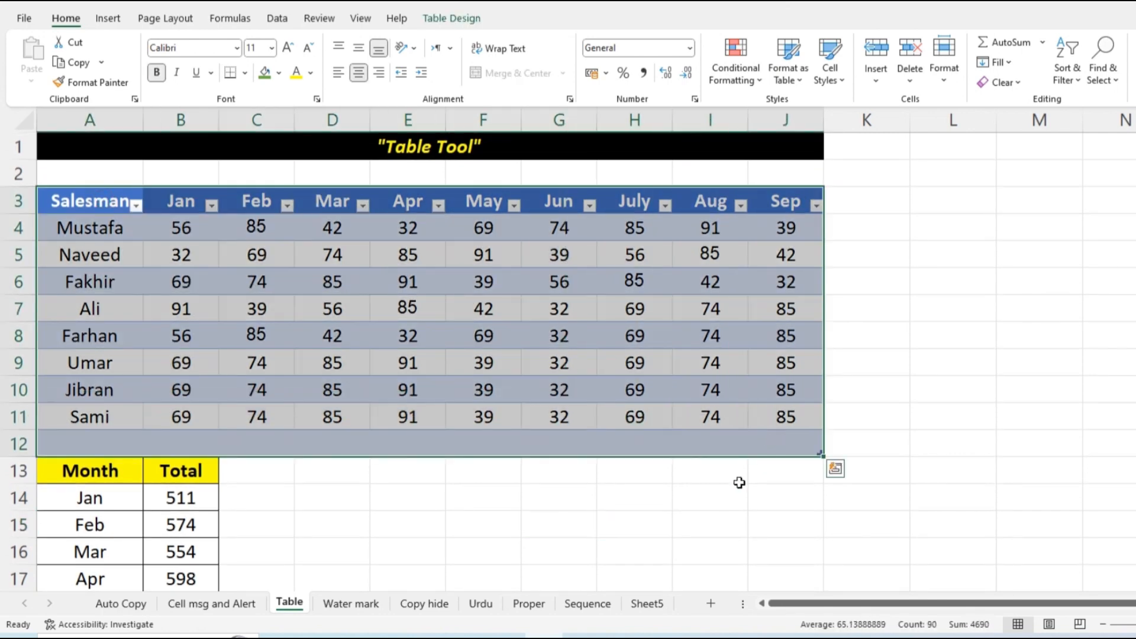
left_click(561, 485)
left_click(777, 445)
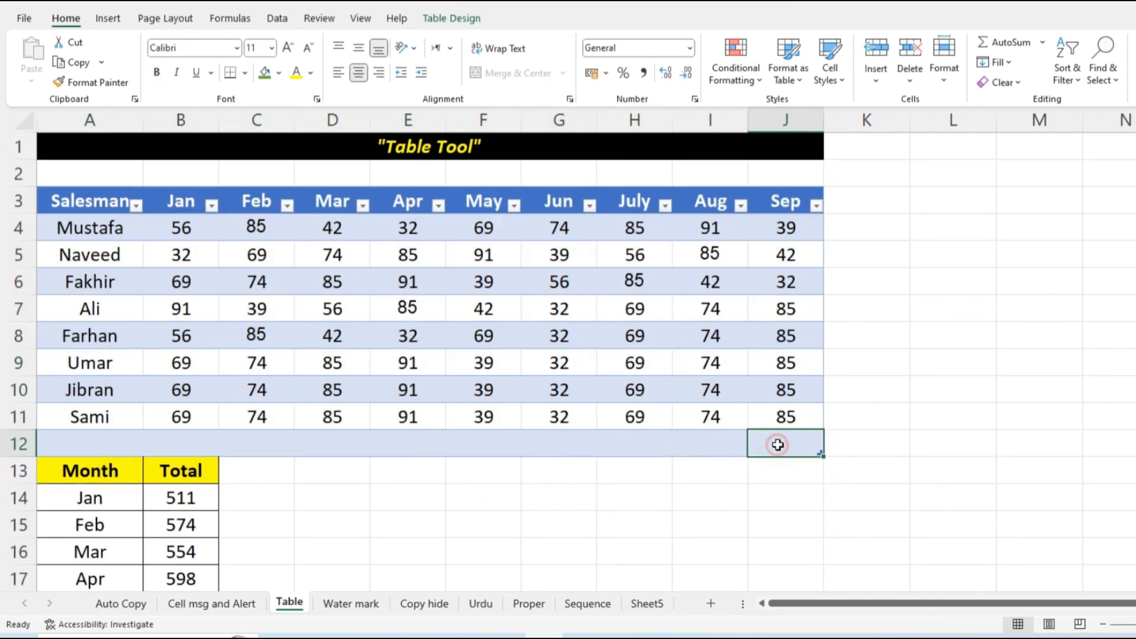
Append another blank row below row 12 of the table and move across to its last column
key("Tab")
key("Tab")
key("Tab")
key("Tab")
key("Tab")
key("Tab")
key("Tab")
key("Tab")
key("Tab")
key("Tab")
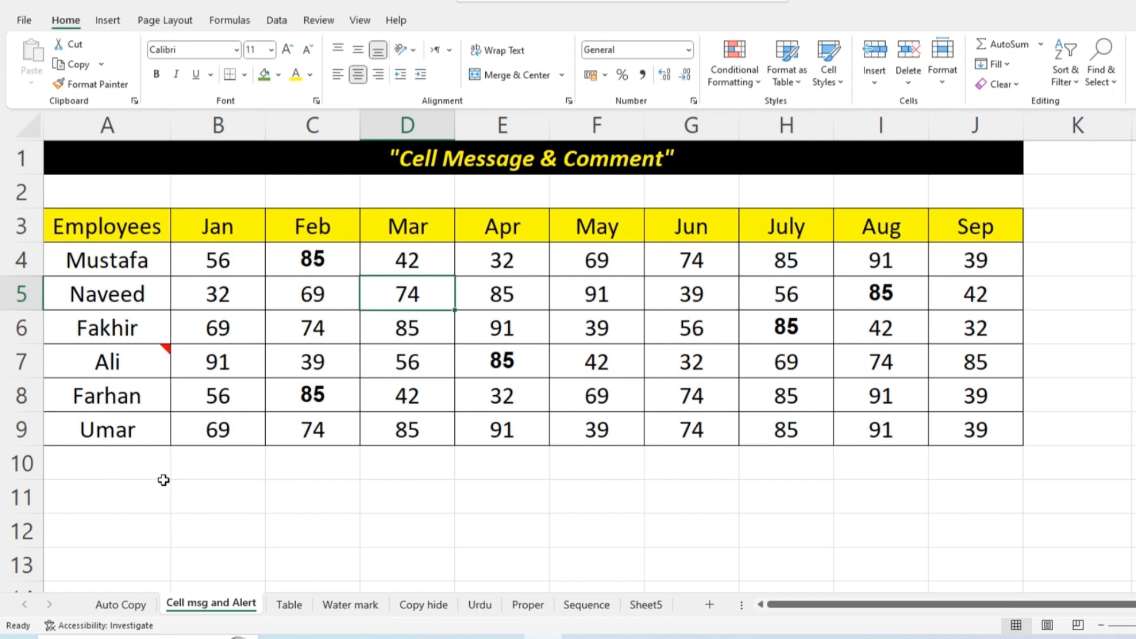
Look over the employee names in A4:A9 on the Cell msg and Alert sheet
left_click_drag(99, 270, 85, 418)
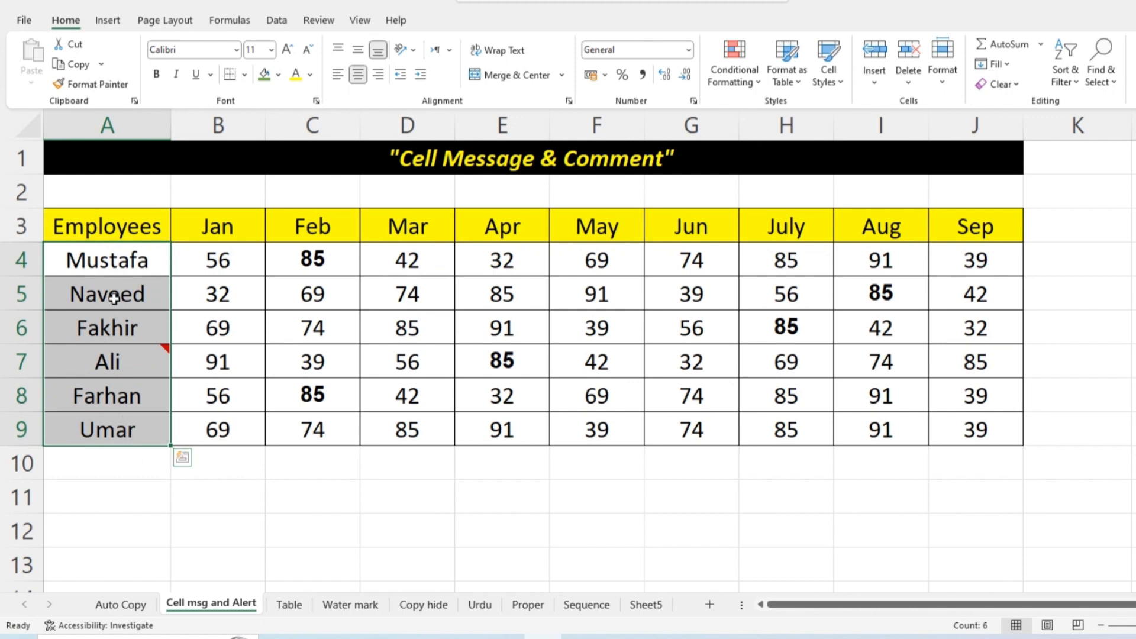
left_click_drag(113, 274, 97, 404)
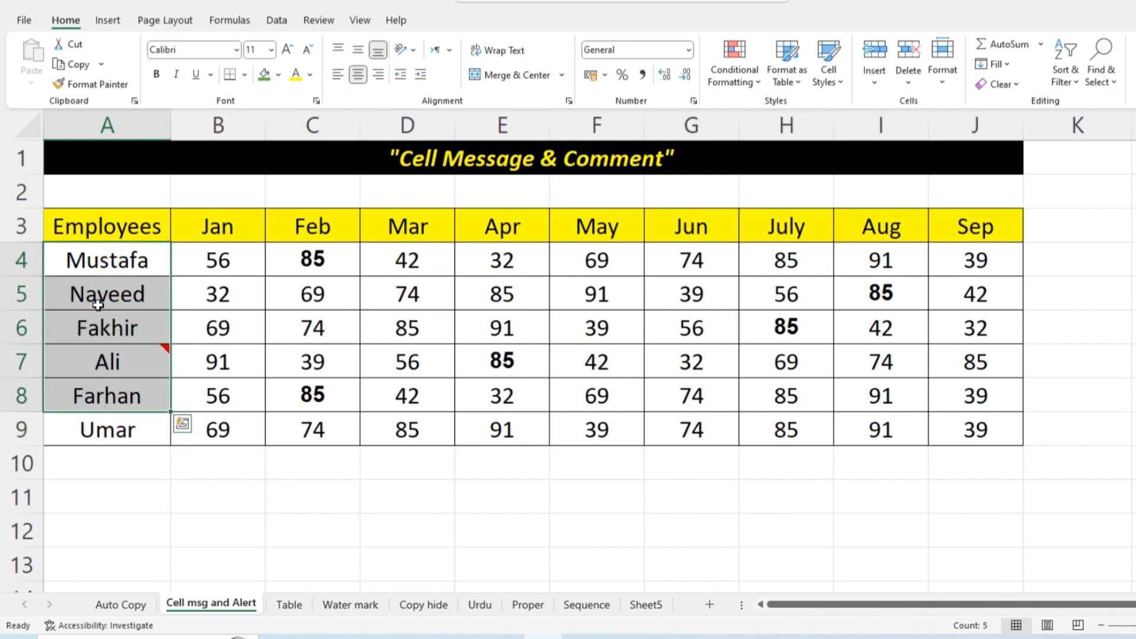
left_click(99, 268)
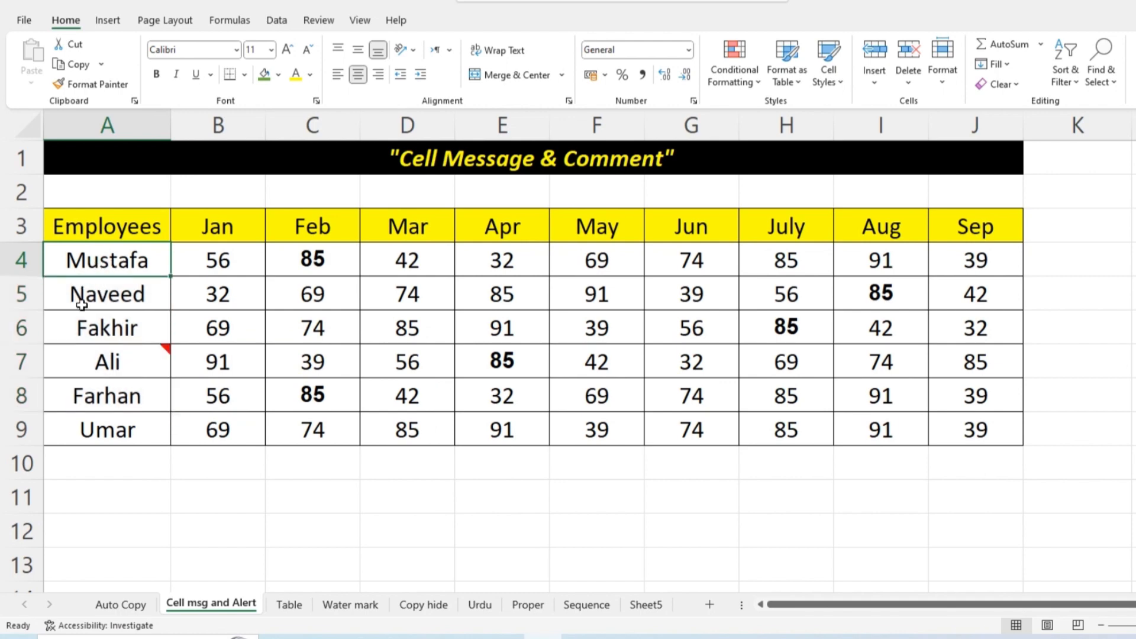
left_click(81, 438)
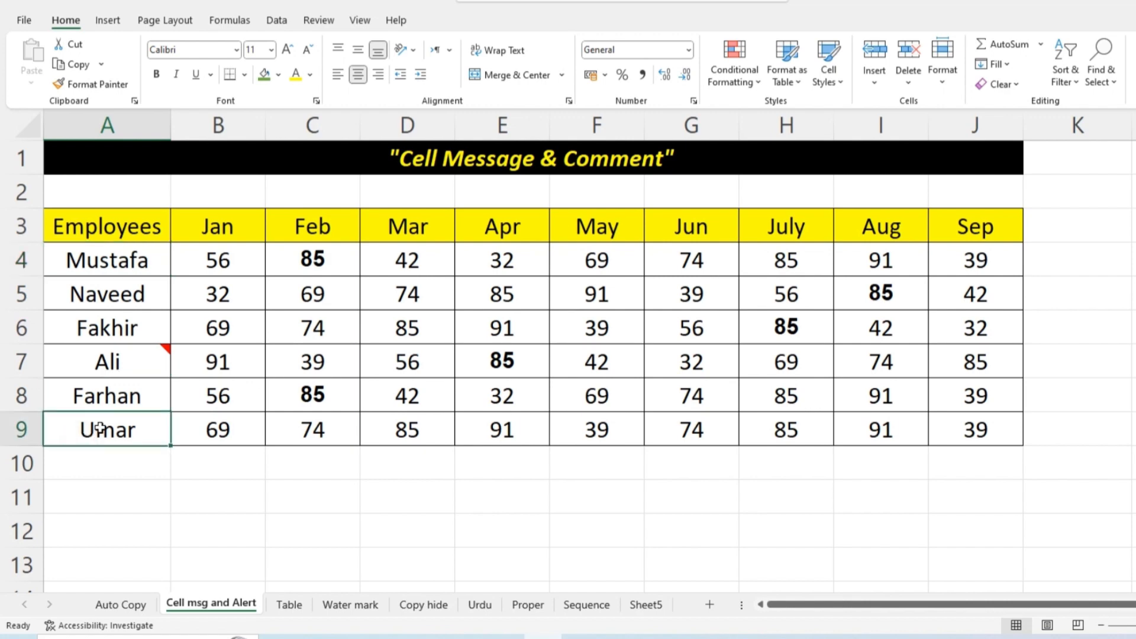
left_click(91, 400)
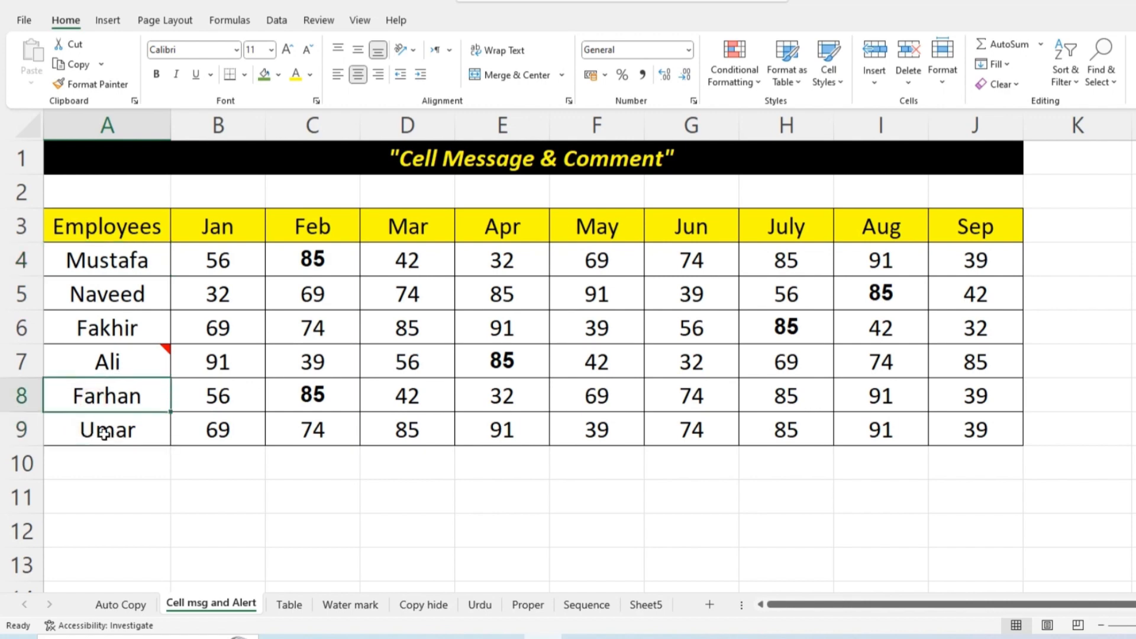
left_click(104, 434)
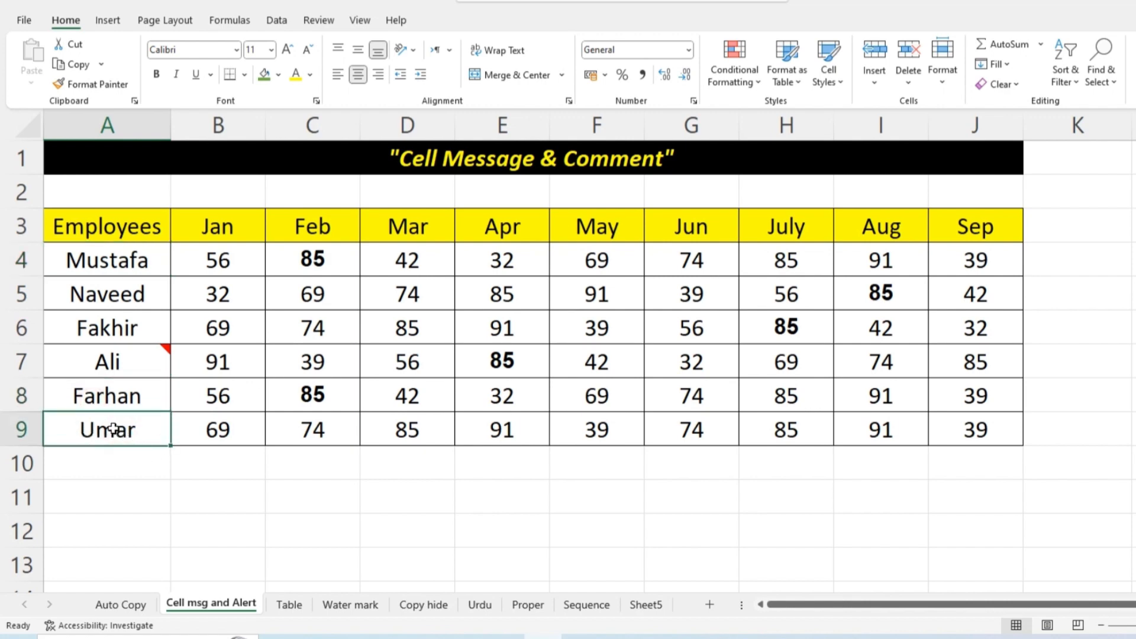
Give cell A4 a data validation input message titled "How to write name" with the text "write only first name"
left_click(93, 264)
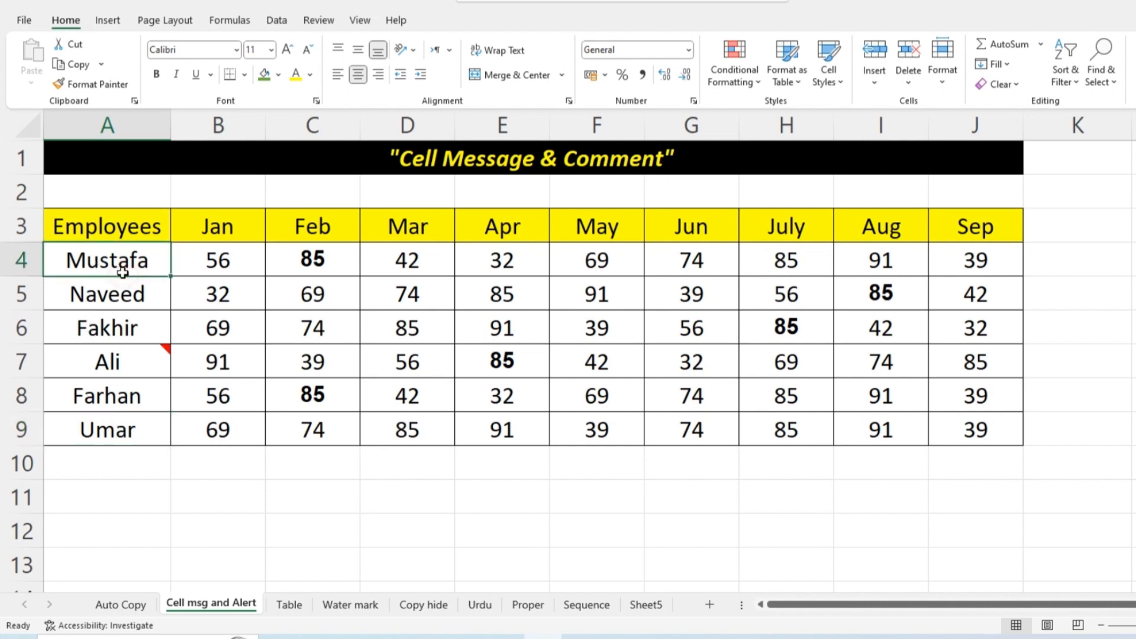
left_click(278, 21)
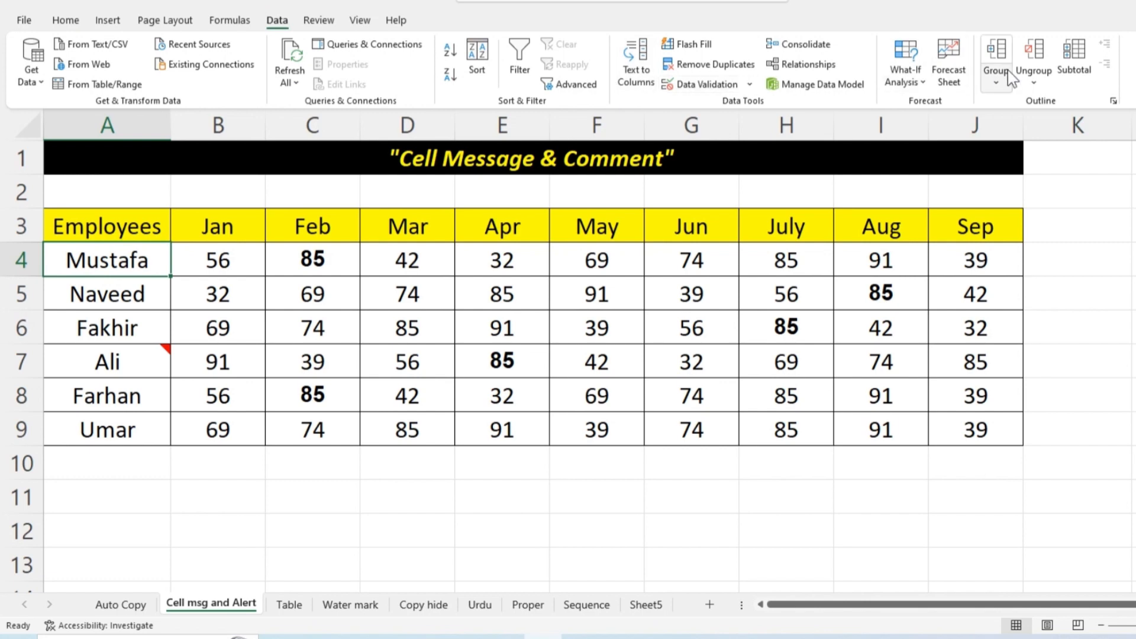
left_click(697, 85)
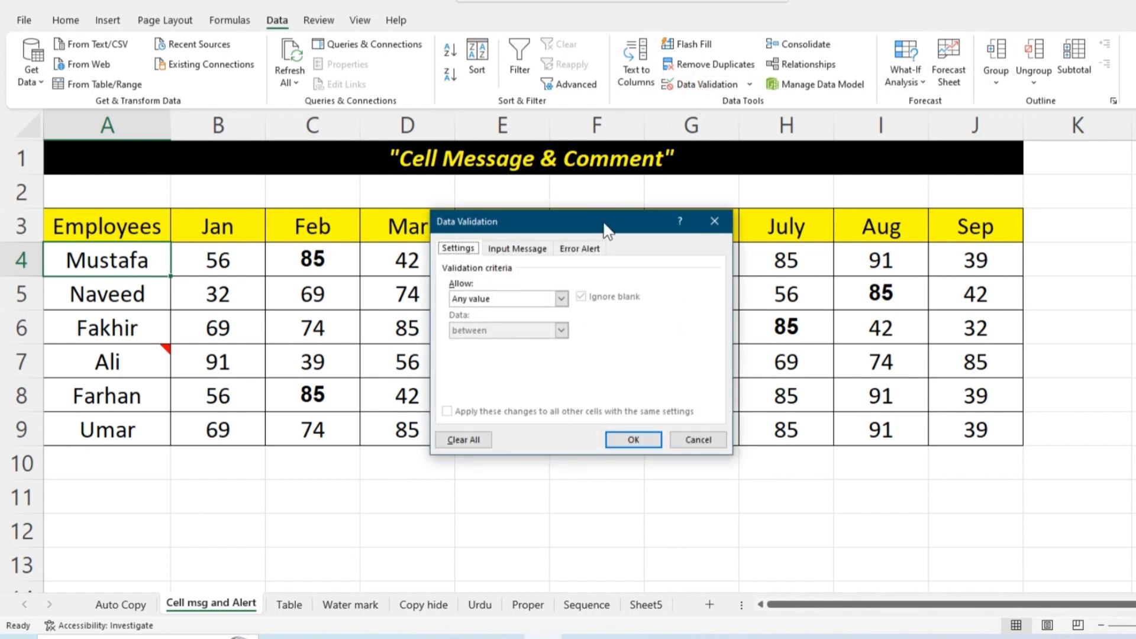
left_click(512, 250)
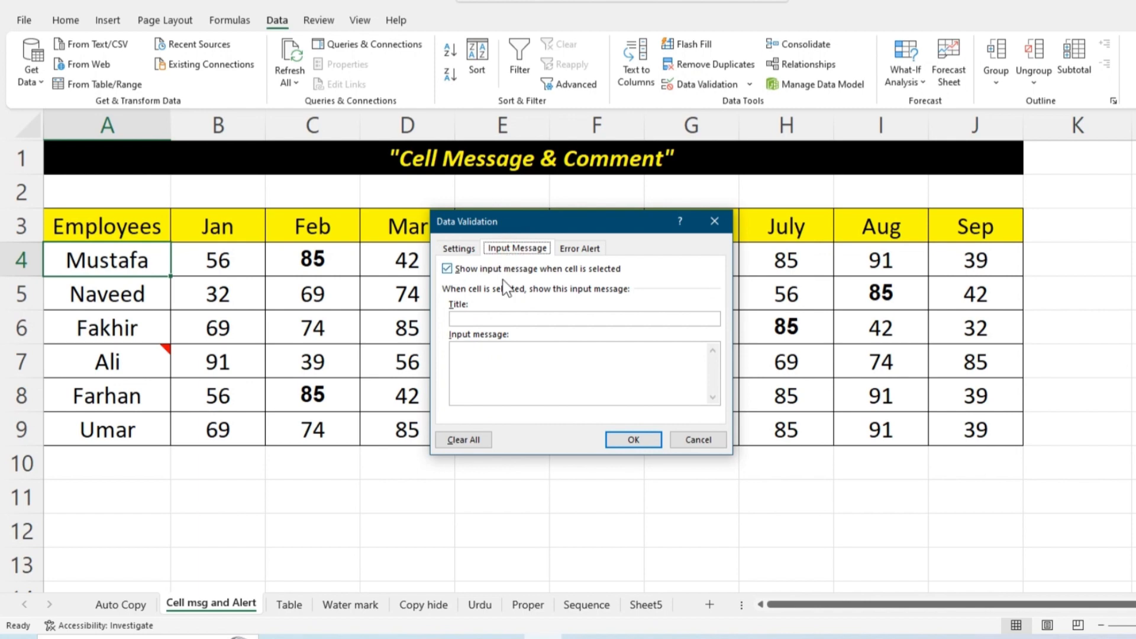
left_click(505, 355)
left_click(497, 320)
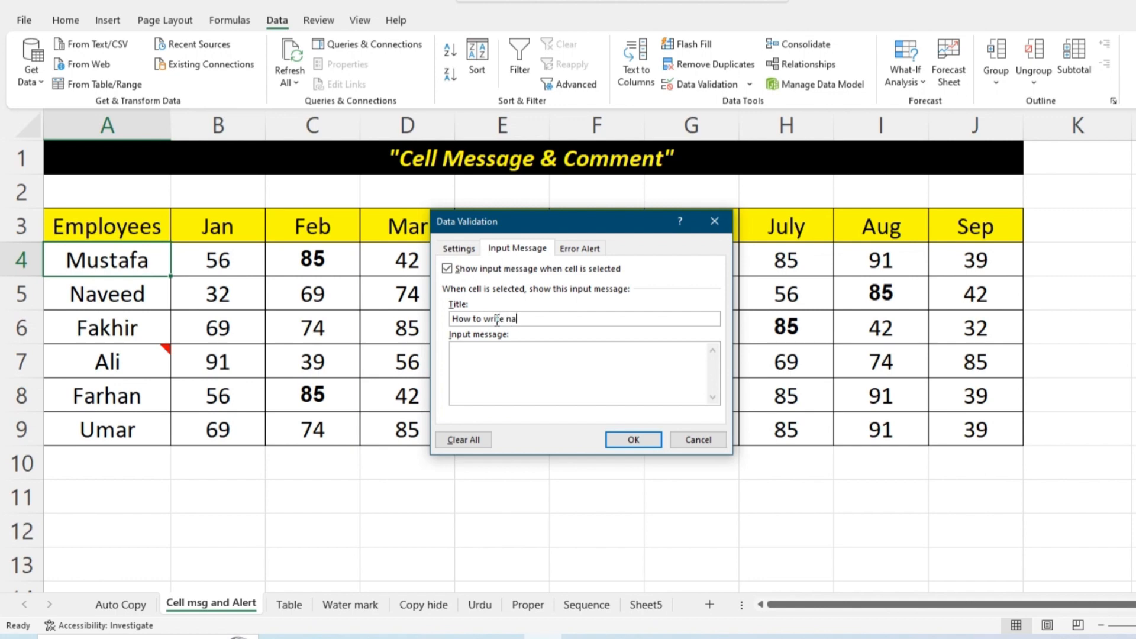
left_click(499, 354)
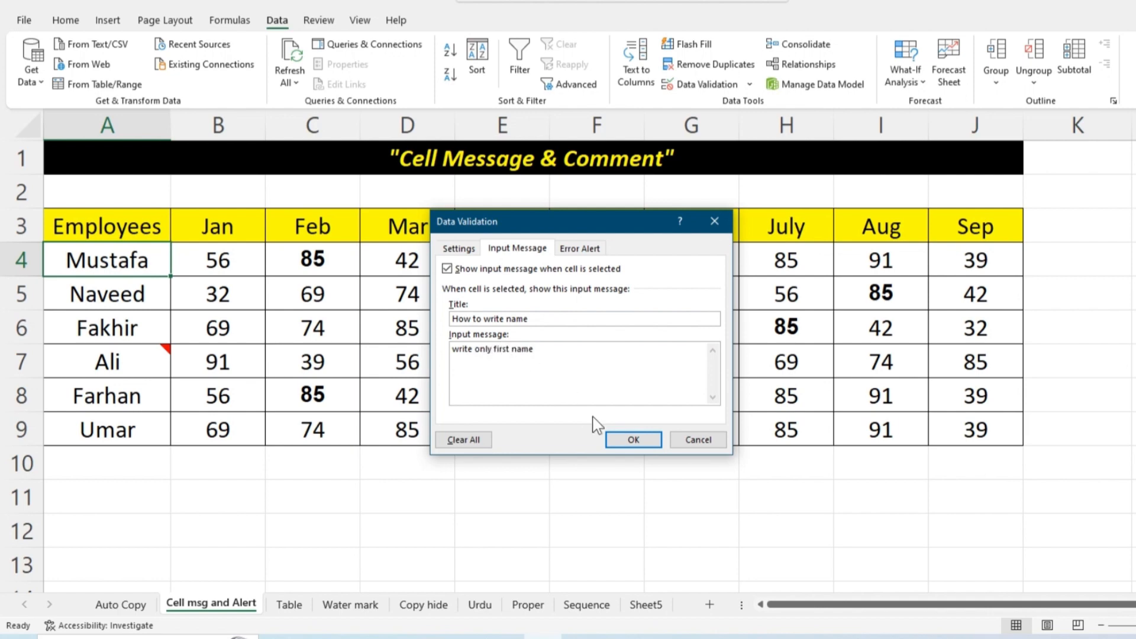
left_click(616, 439)
left_click(481, 507)
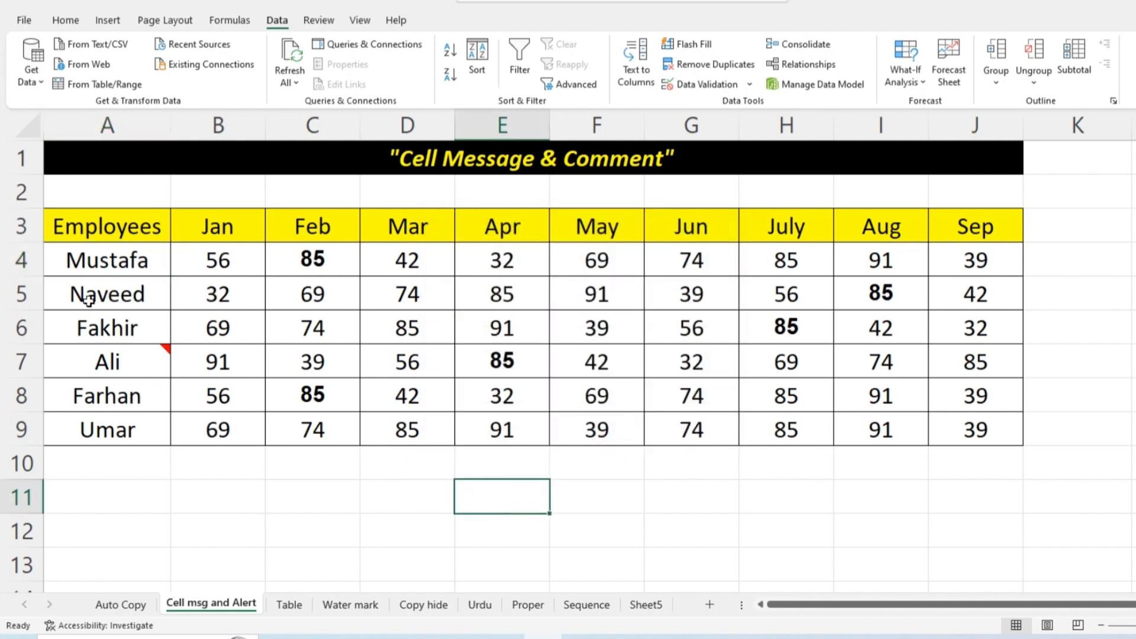
Check the input message on A4 by selecting the cell and moving away from it
left_click(114, 263)
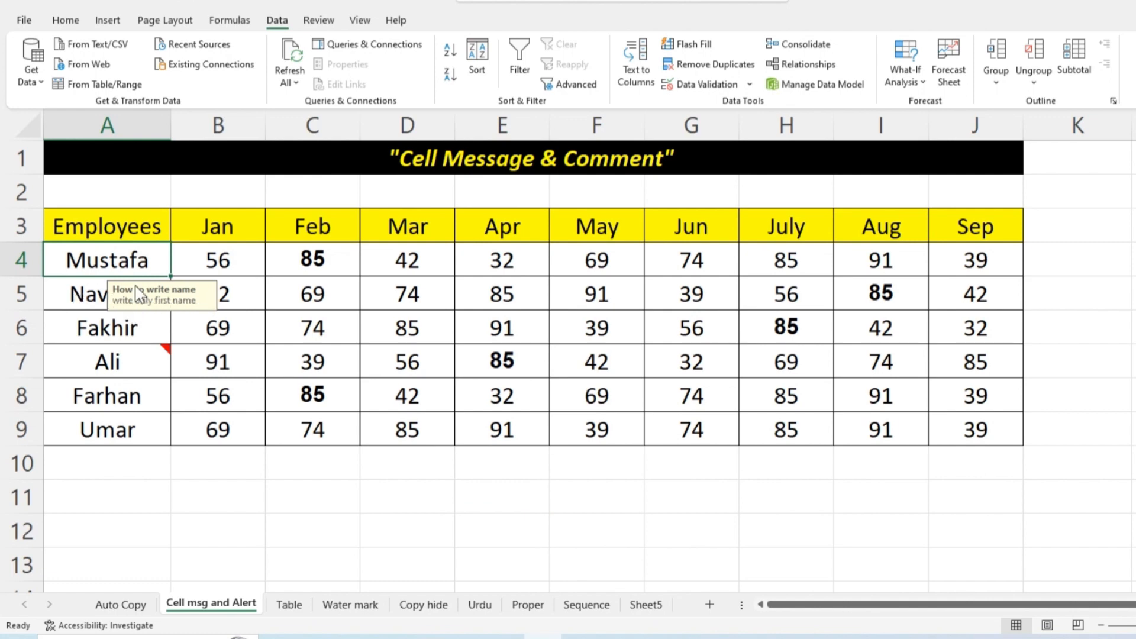
left_click(223, 328)
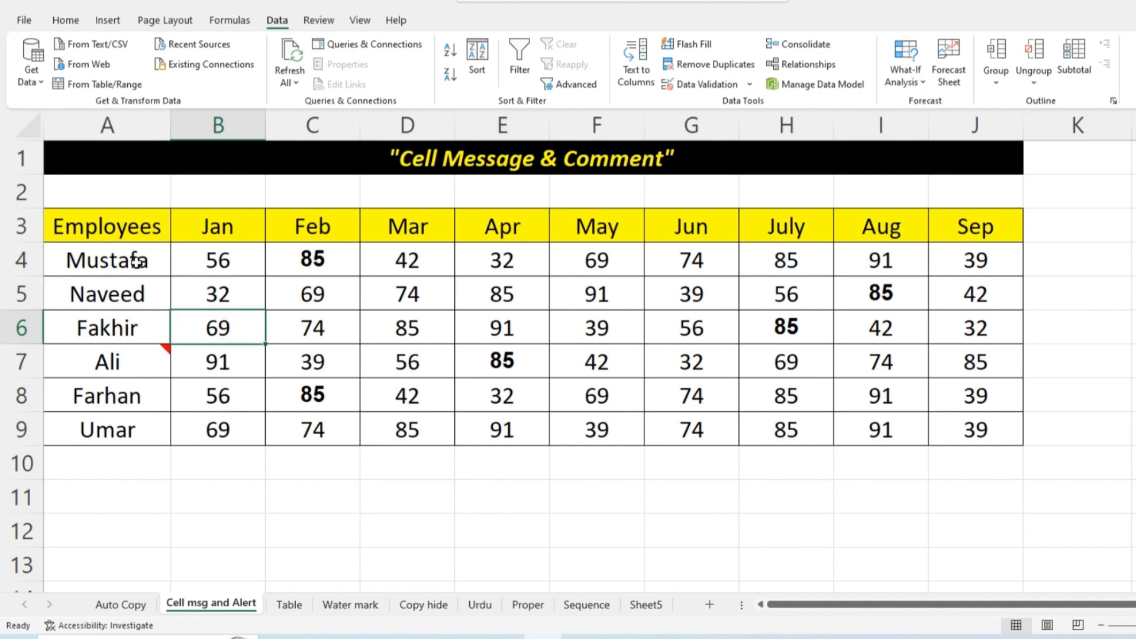
left_click(108, 258)
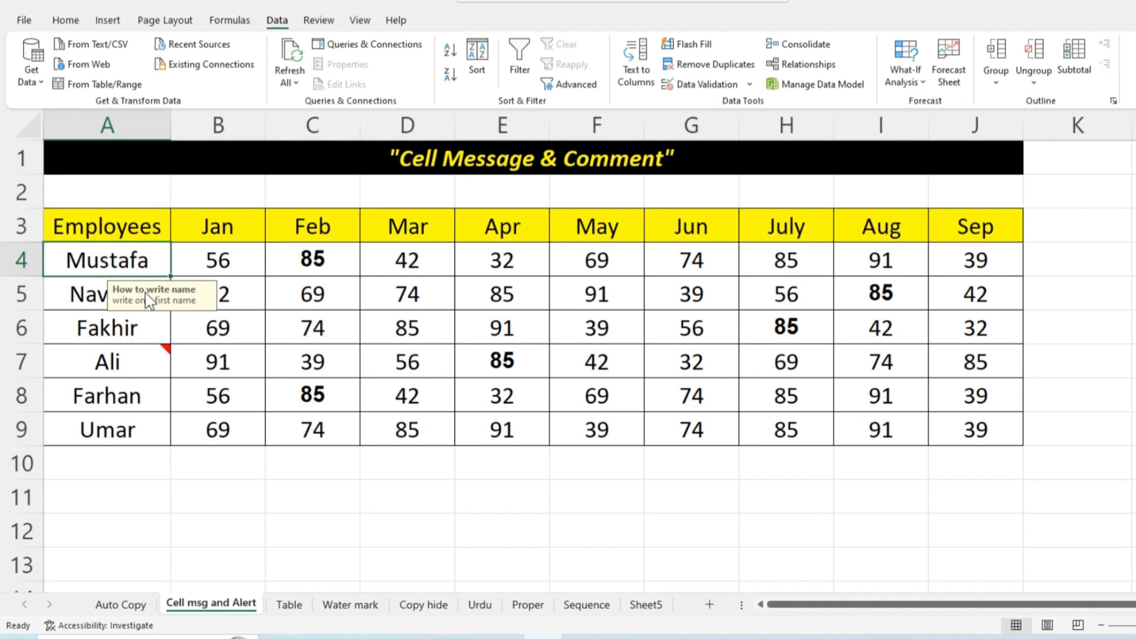
mouse_move(122, 353)
left_click(278, 419)
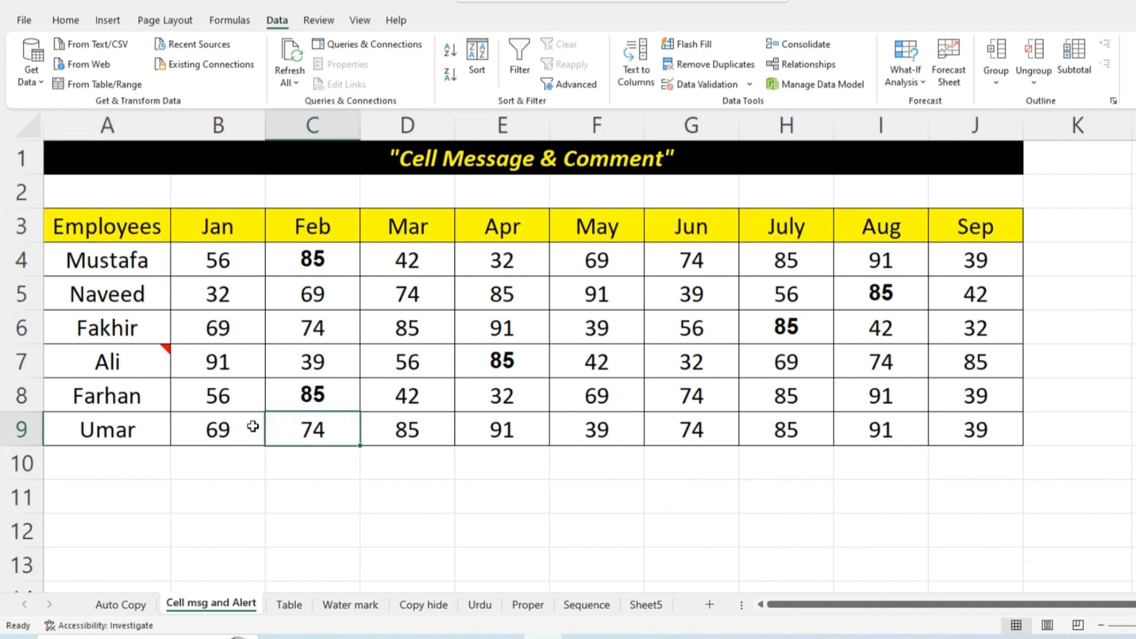
Insert a comment on cell A4 reading "Last name kio nahe likhu ?"
left_click(124, 264)
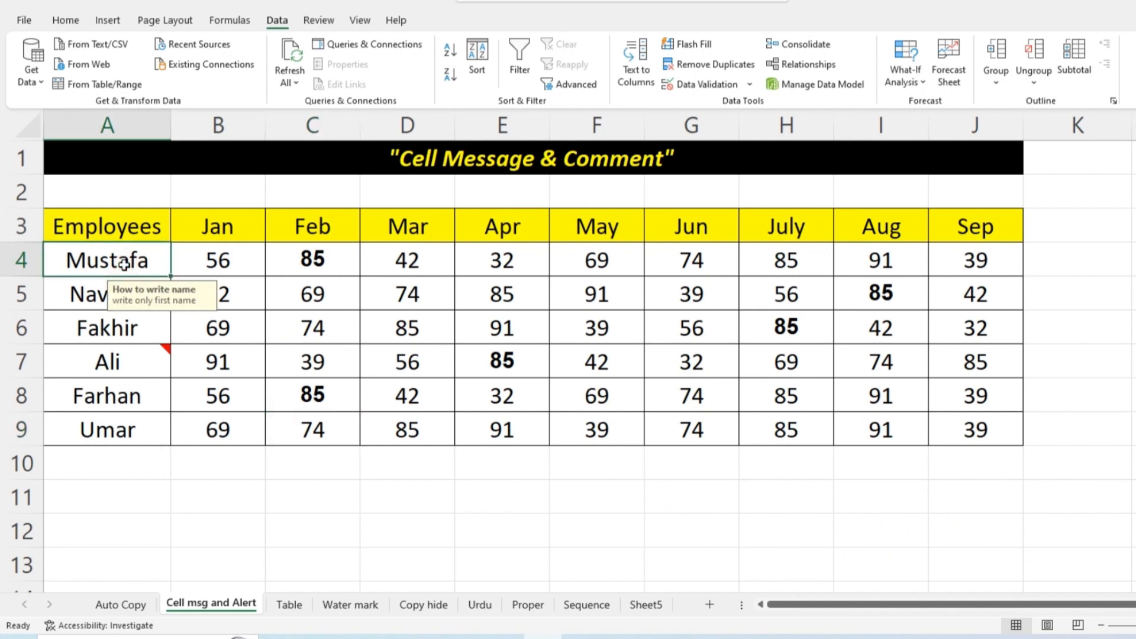
right_click(125, 270)
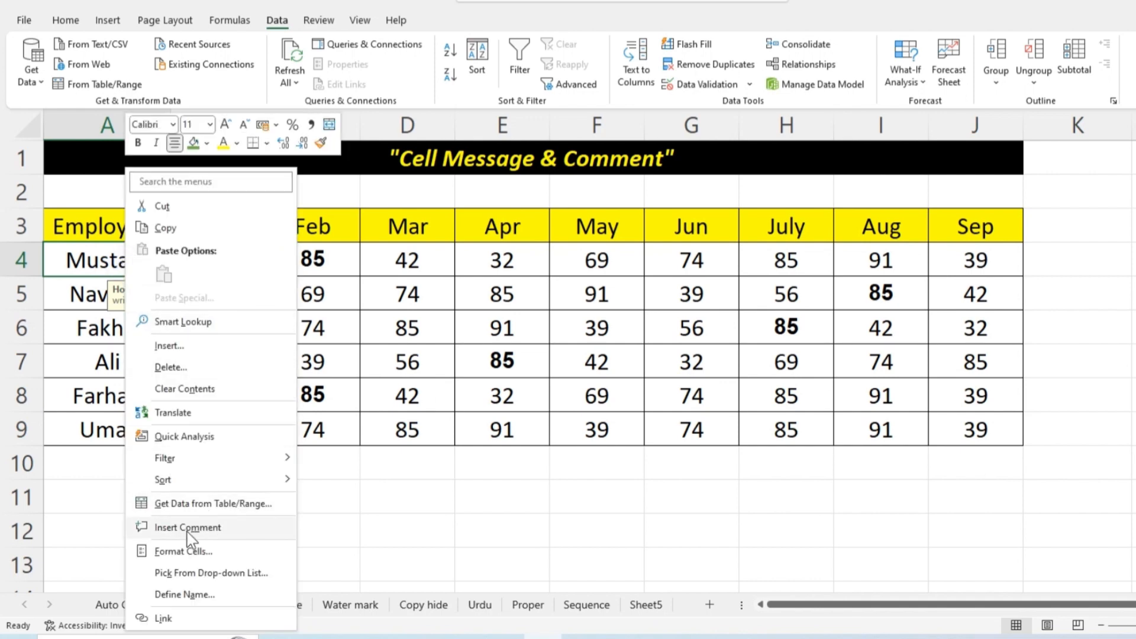
left_click(202, 528)
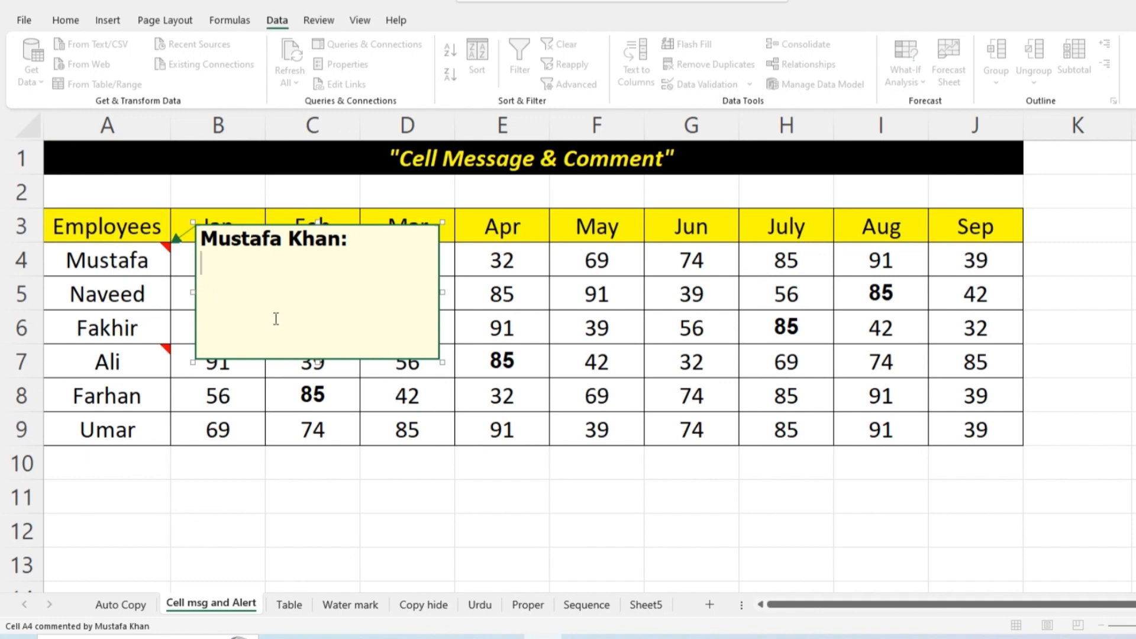
type("Last name kio nahe li")
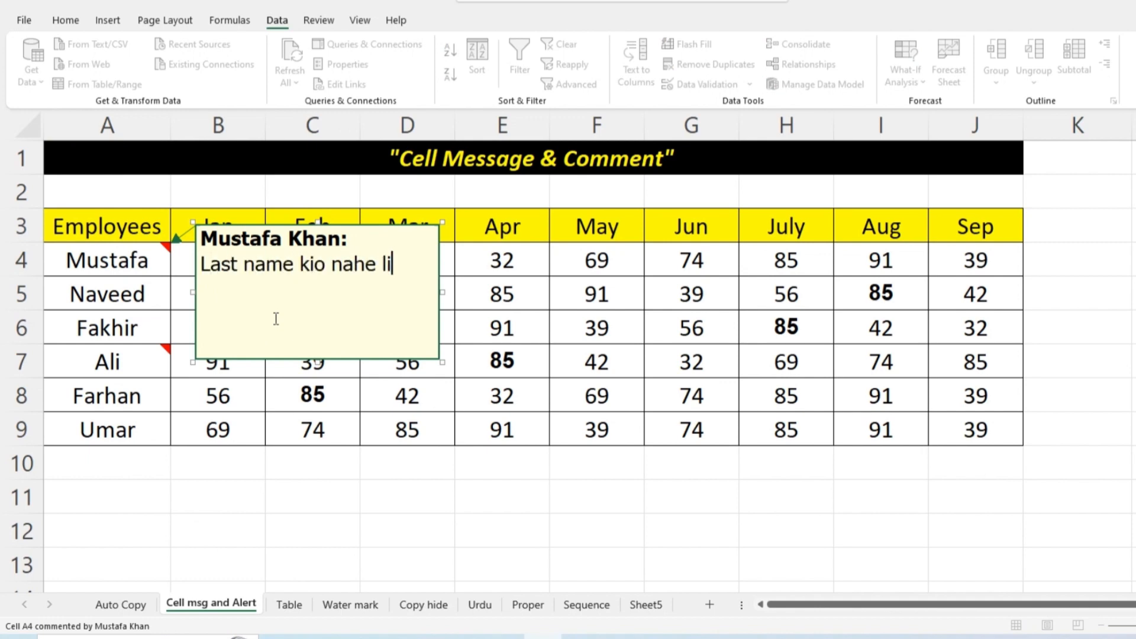
type("khu ?")
left_click(540, 392)
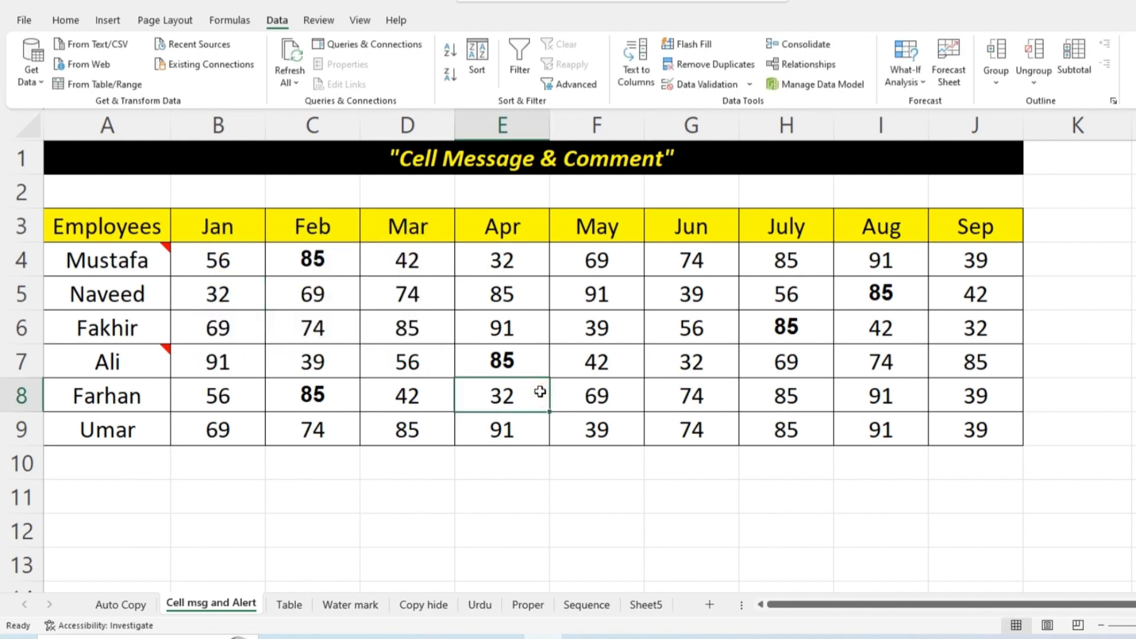
Check how the comment and the input message on A4 display together, leaving the cell again
left_click(286, 429)
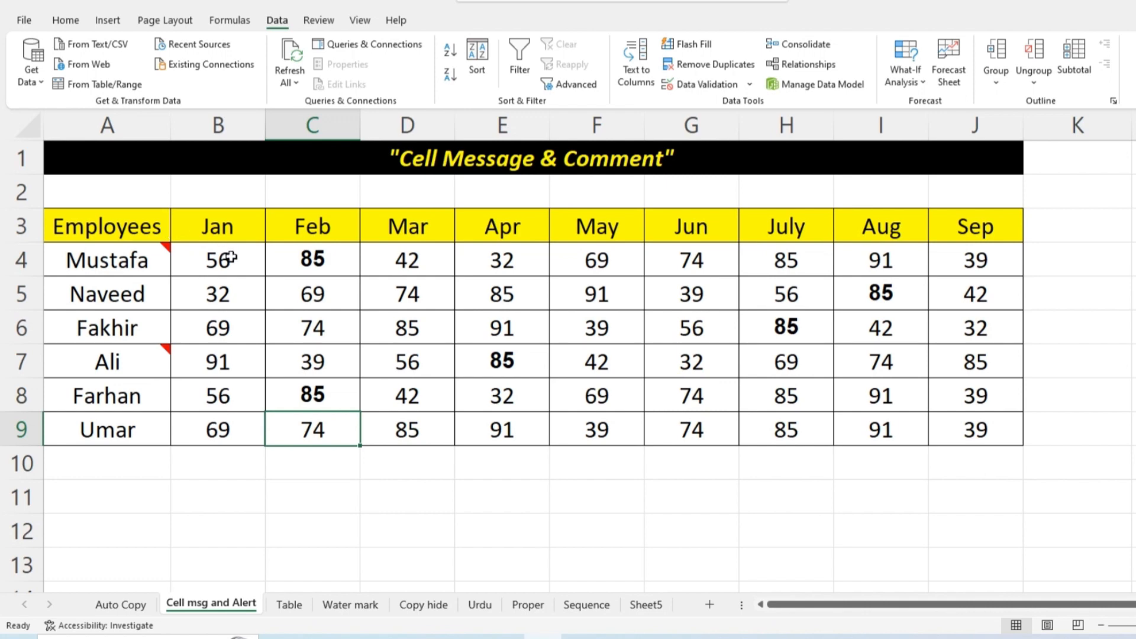
left_click(137, 261)
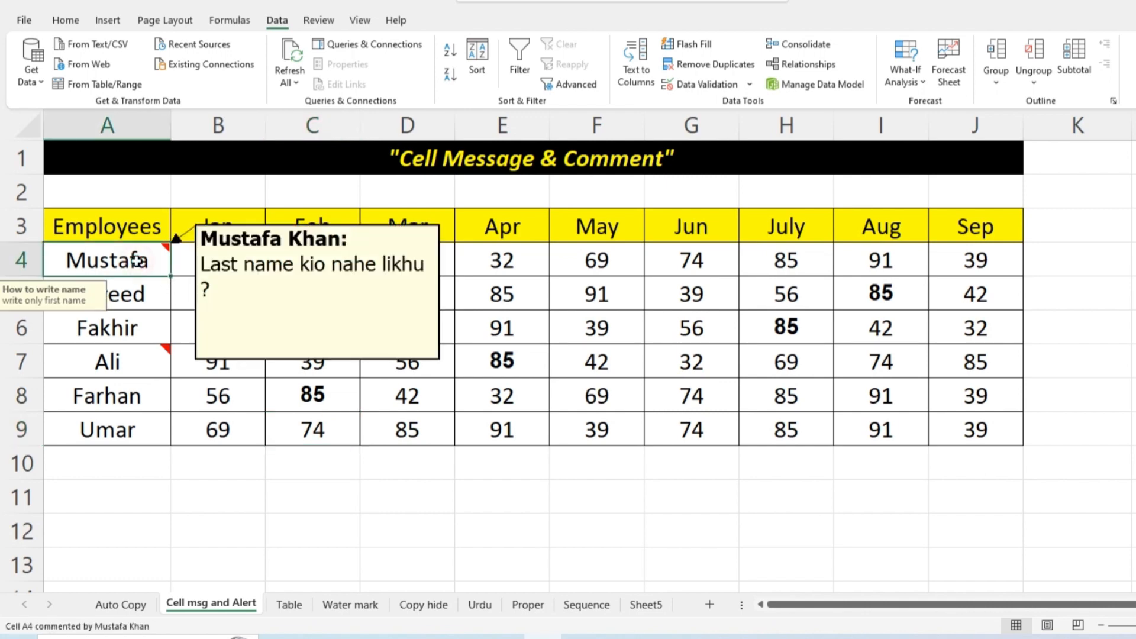
mouse_move(150, 262)
left_click(346, 428)
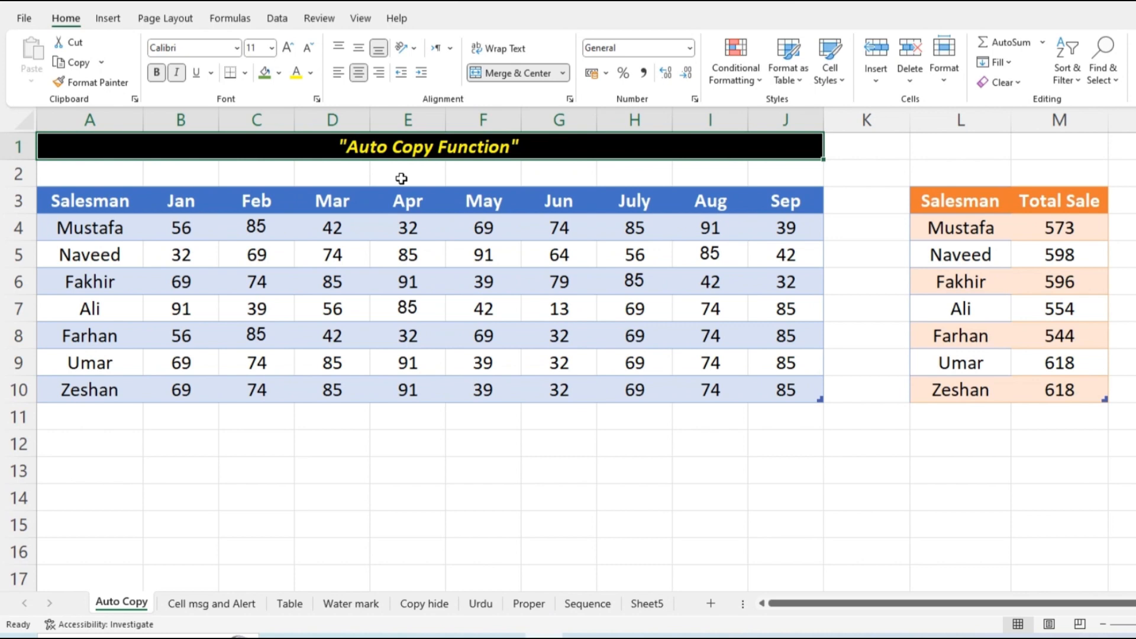
Examine the monthly sales table A3:J10 and the Total Sale table L3:M10 on the Auto Copy sheet
left_click_drag(93, 203, 782, 394)
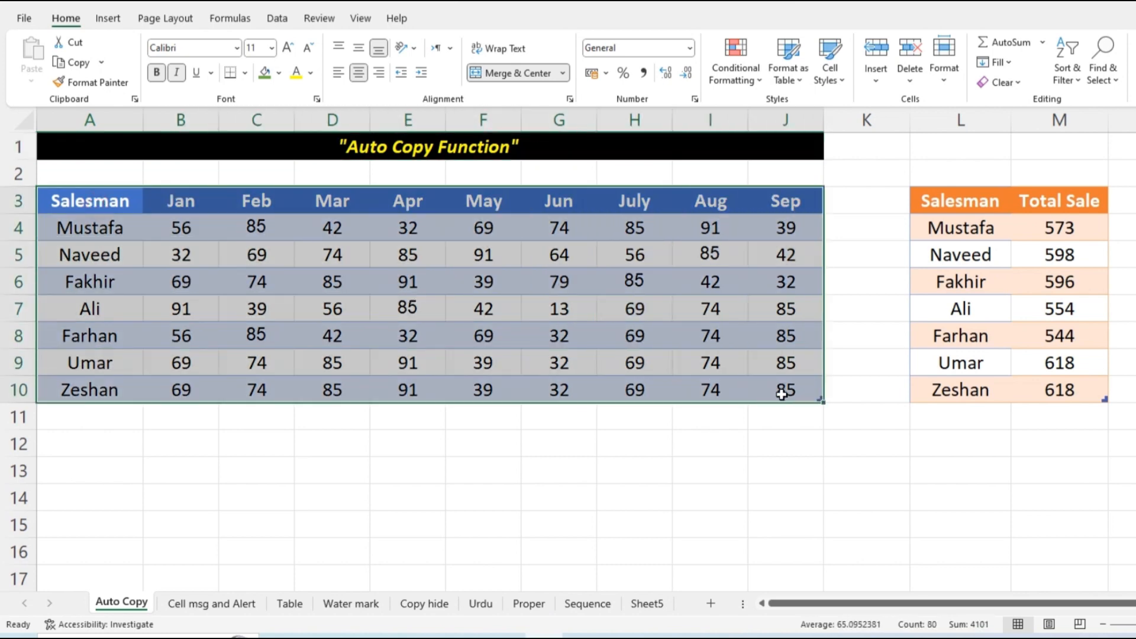
left_click(87, 199)
left_click_drag(88, 199, 76, 385)
left_click_drag(180, 213, 791, 380)
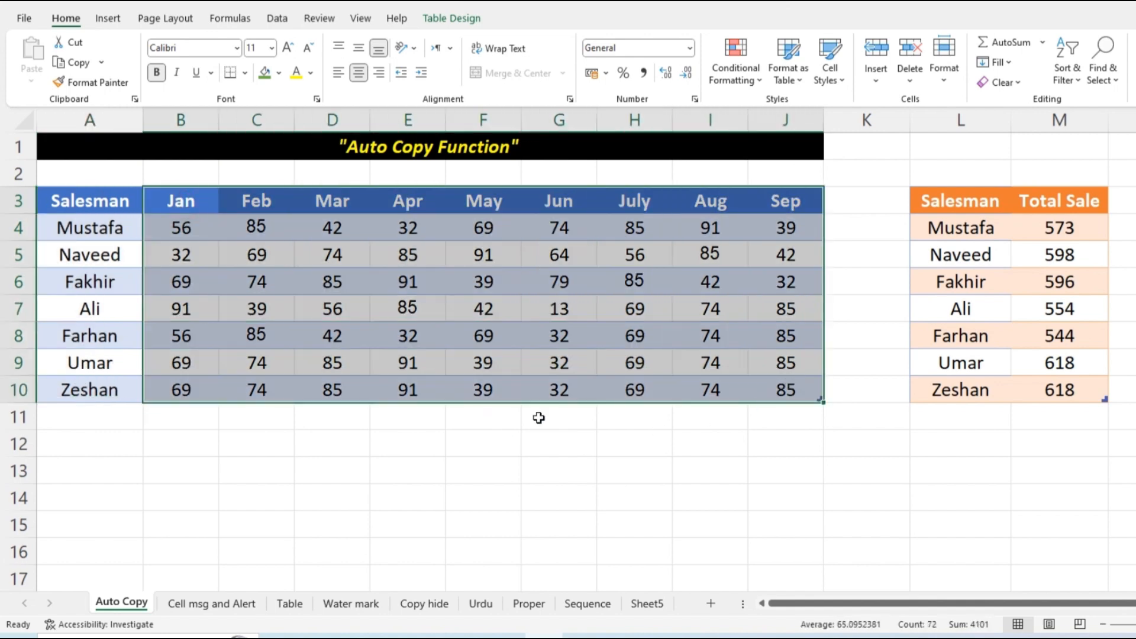
left_click(1040, 459)
left_click_drag(970, 199, 1065, 391)
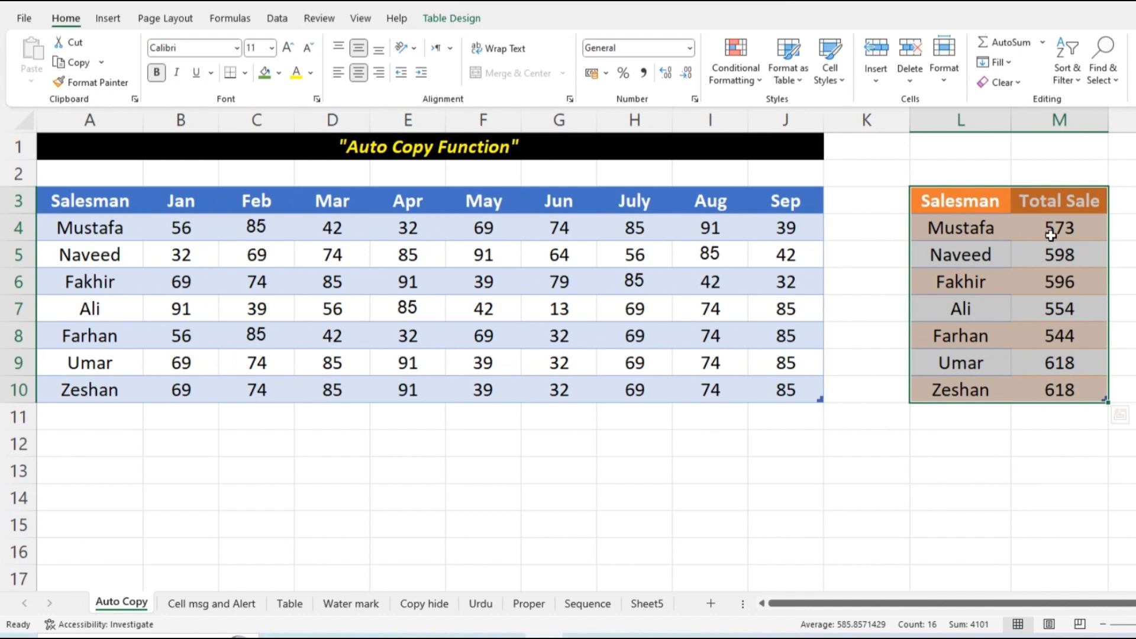
left_click(1069, 235)
left_click(952, 444)
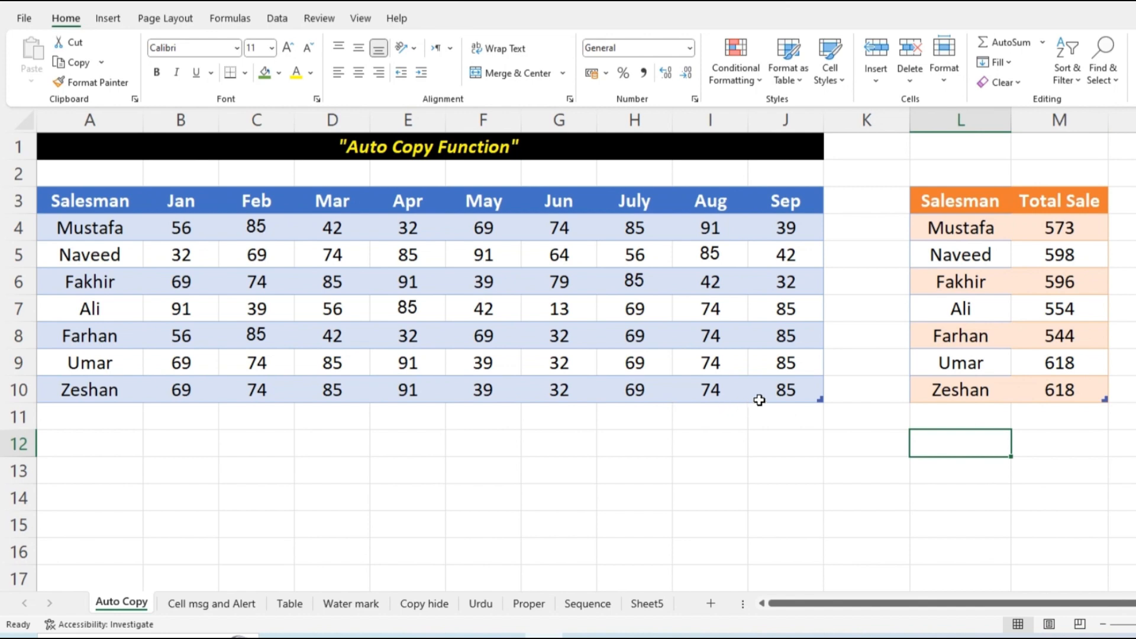
Append row 11 to the monthly sales table and enter a new salesman's name in A11
left_click(785, 389)
key("Tab")
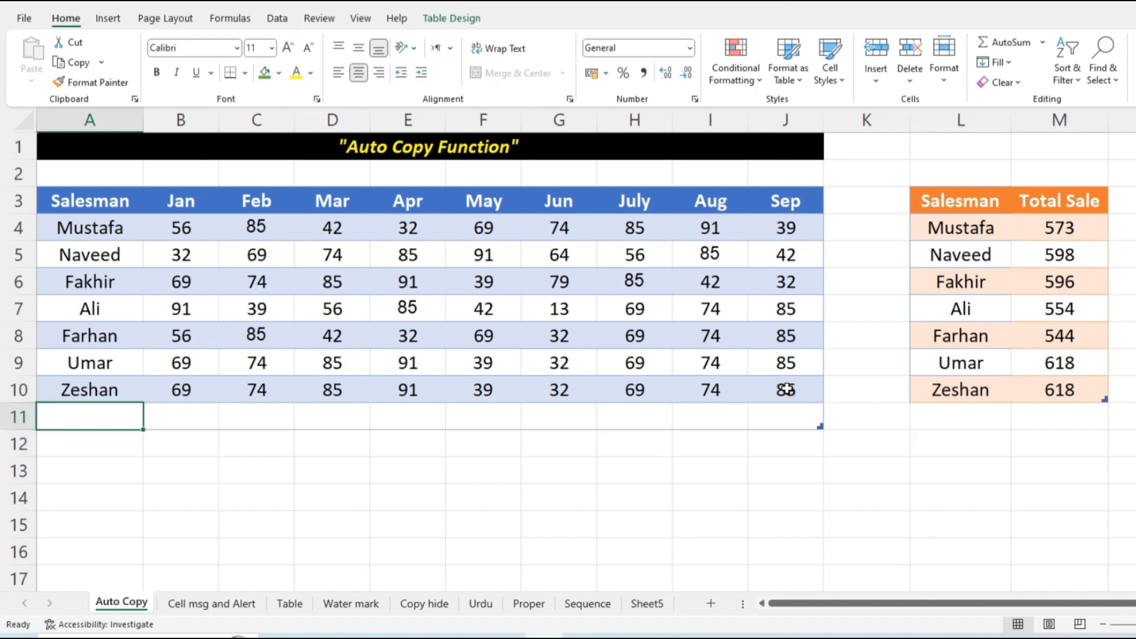
type("Ji")
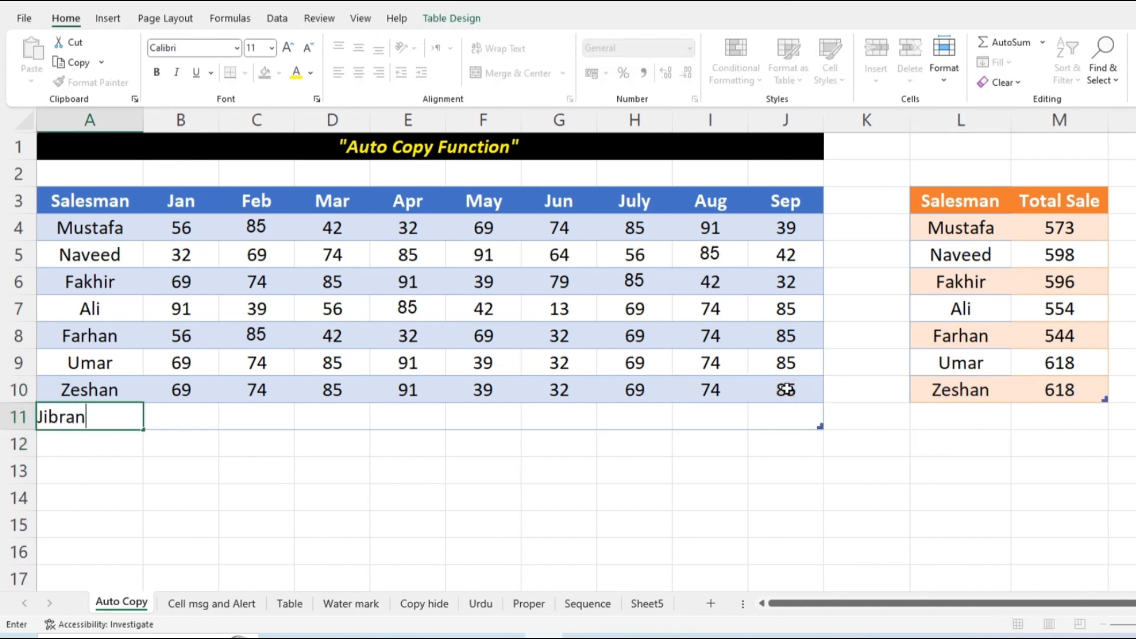
type("bran")
Fill B11:J11 with the monthly values from the row above
key("Tab")
key("shift+Right")
key("shift+Right")
key("shift+Right")
key("shift+Right")
key("shift+Right")
key("shift+Right")
key("shift+Right")
key("shift+Right")
key("shift+Right")
key("shift+Right")
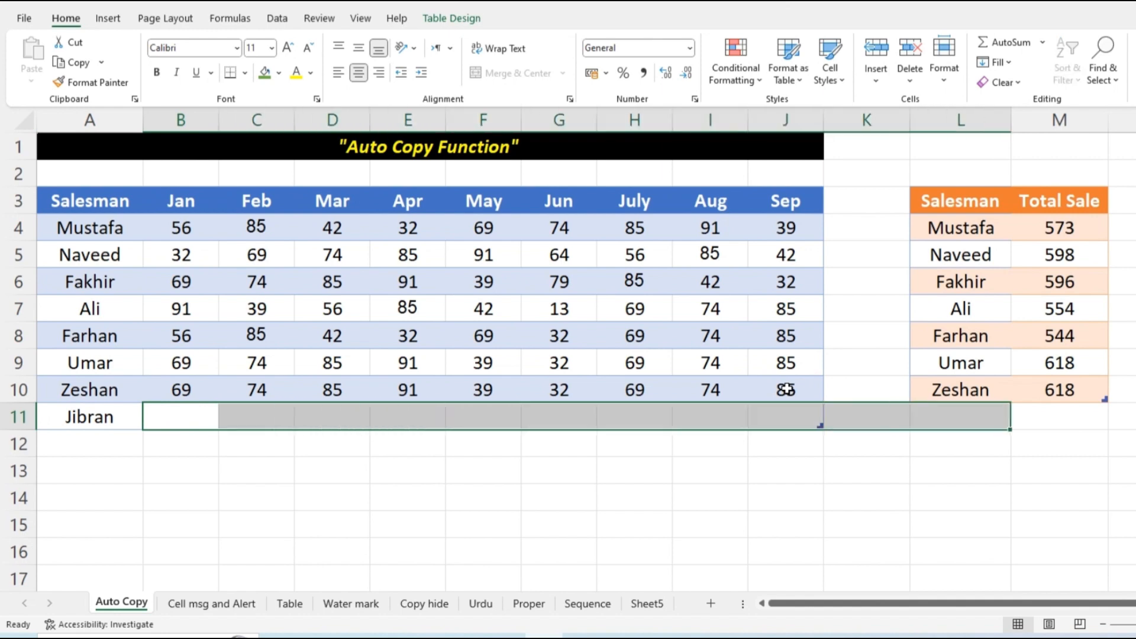
key("shift+Left")
key("shift+Left")
key("ctrl+d")
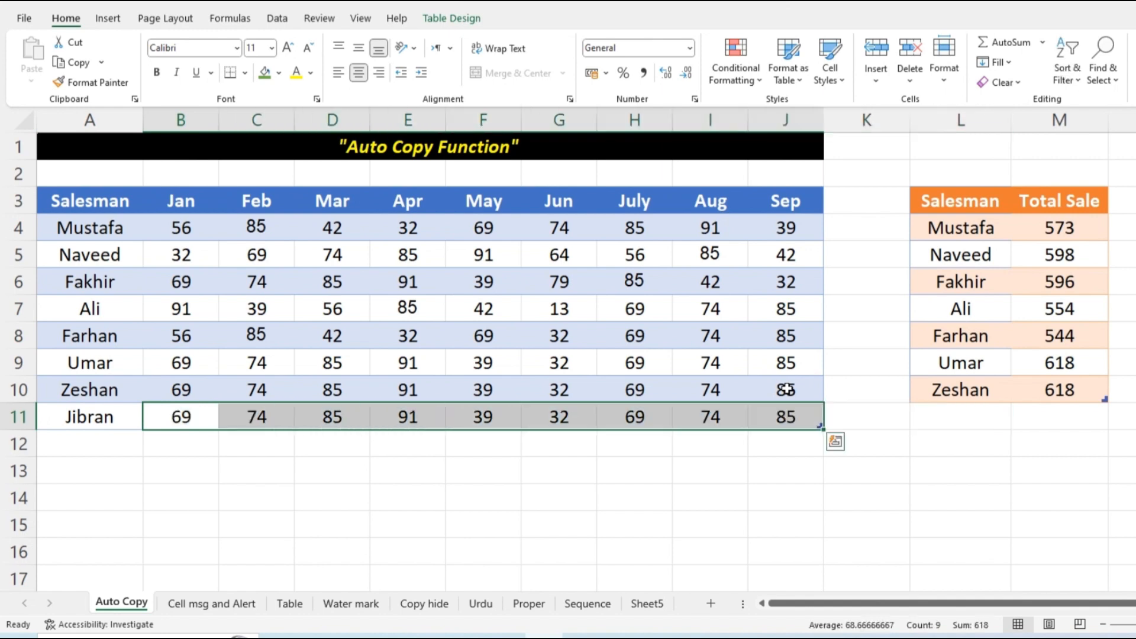
left_click(991, 443)
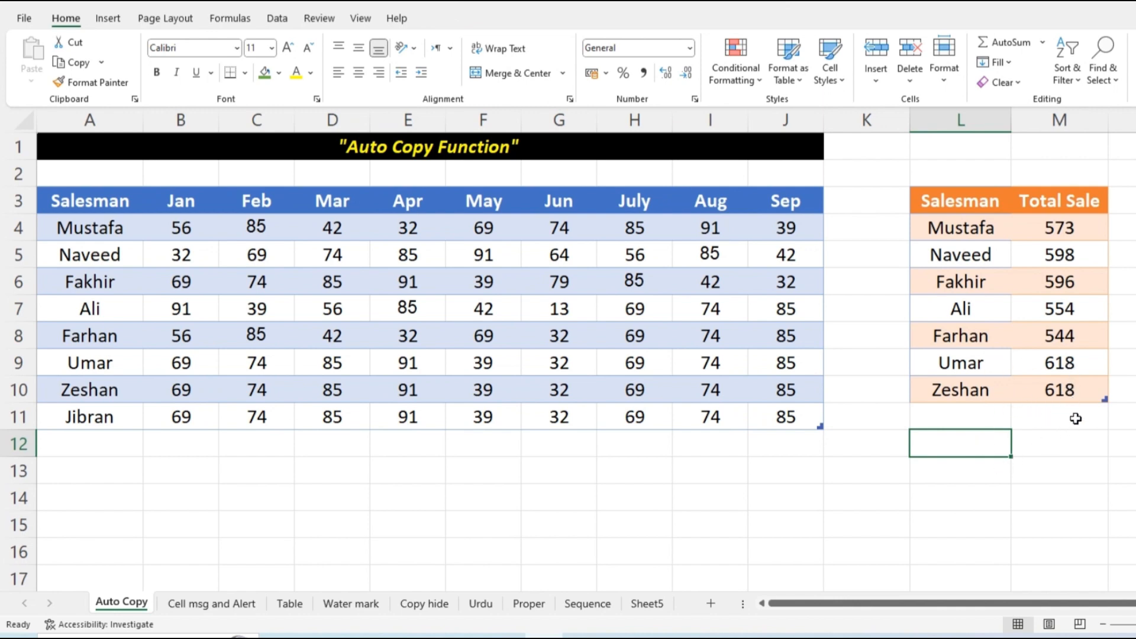
Add row 11 to the end of the Total Sale table so it picks up the new salesman and total
left_click(1088, 391)
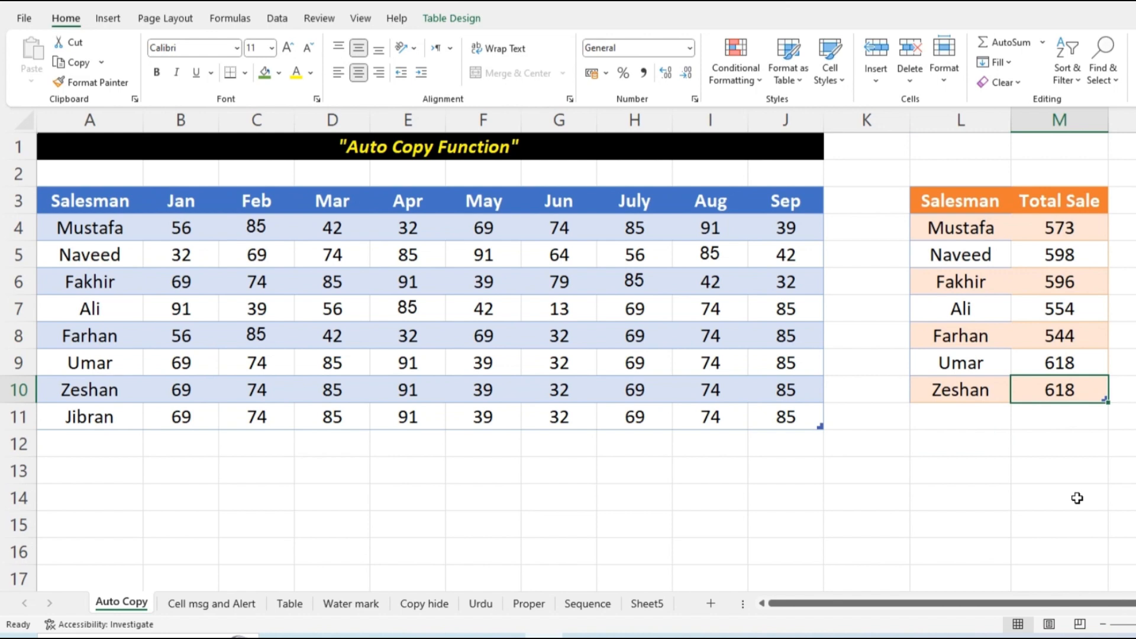
key("Tab")
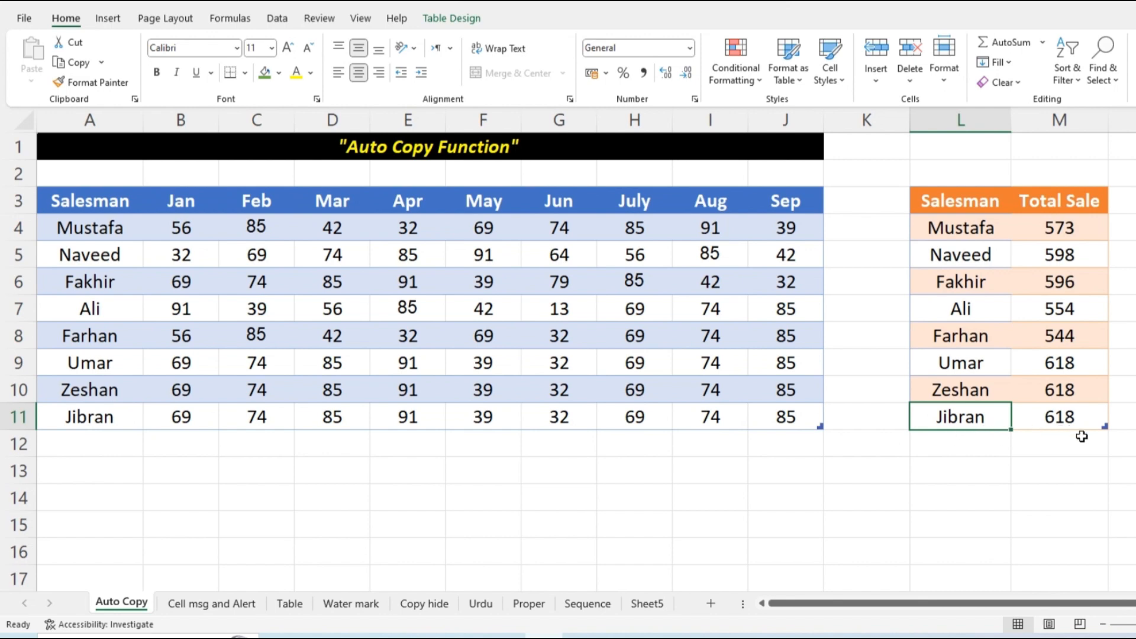
Append row 12 to the monthly sales table and enter a new salesman's name in A12
left_click(775, 417)
key("Tab")
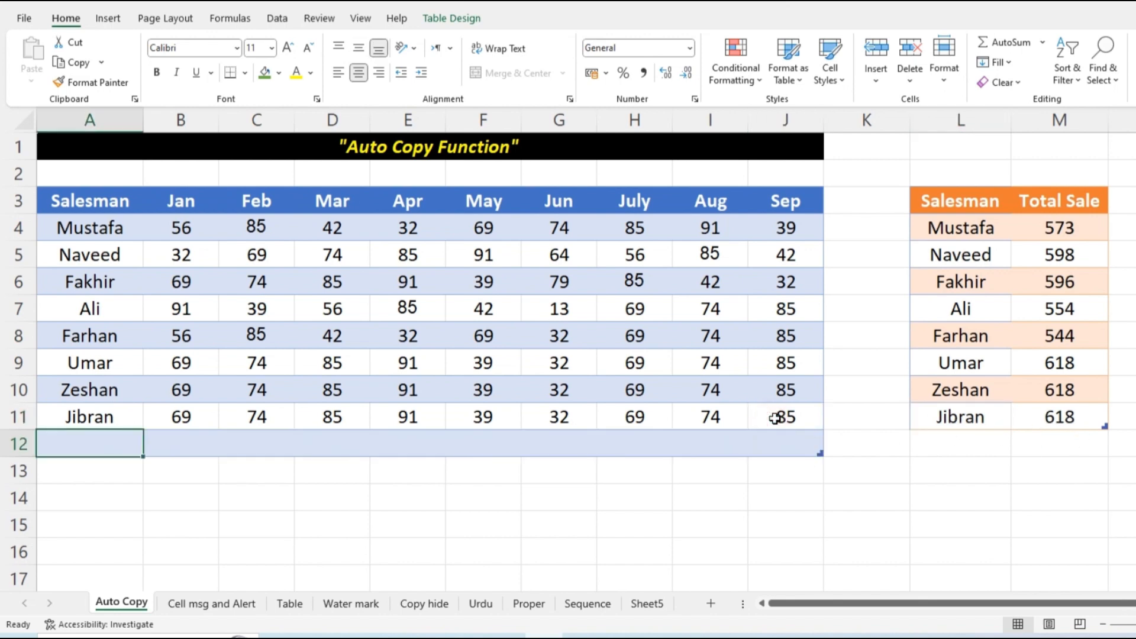
type("Arish")
key("Tab")
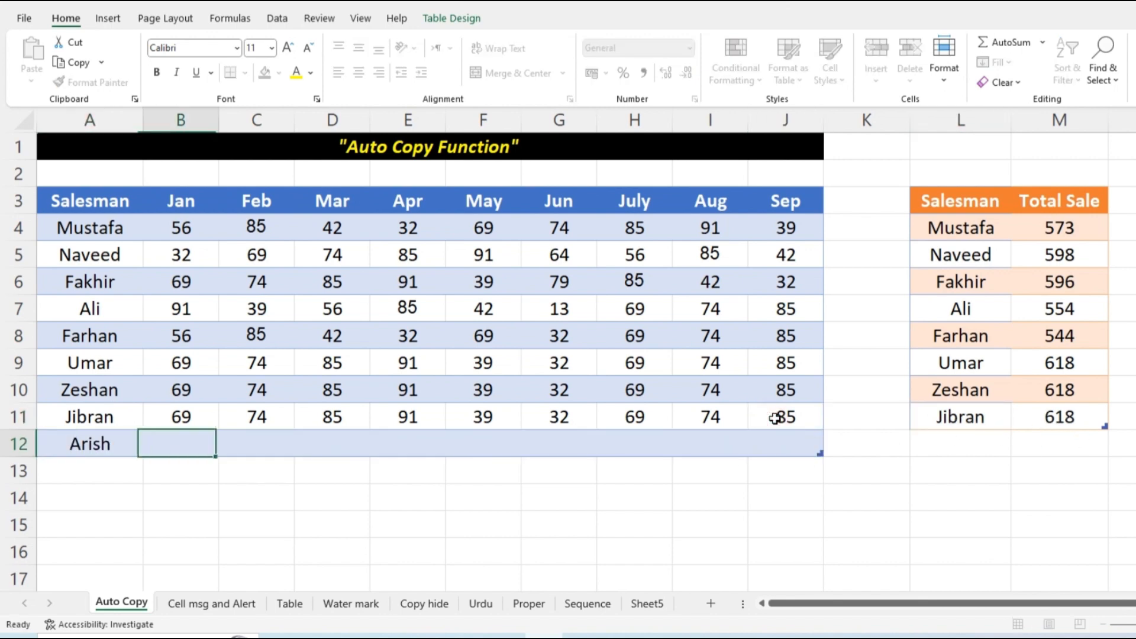
Fill B12:J12 with the monthly values from row 11
key("shift+Right")
key("shift+Right")
key("shift+Right")
key("shift+Right")
key("shift+Right")
key("shift+Right")
key("shift+Right")
key("shift+Right")
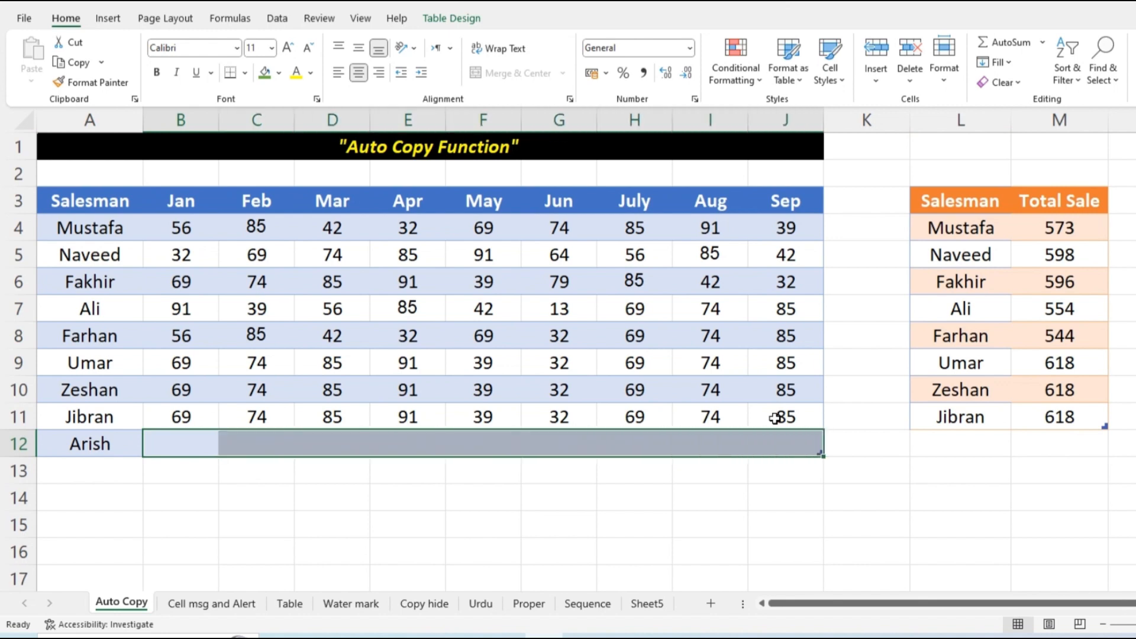
key("ctrl+d")
Extend the Total Sale table by one row to row 12, leaving the table with an empty cell below it selected
left_click(1059, 417)
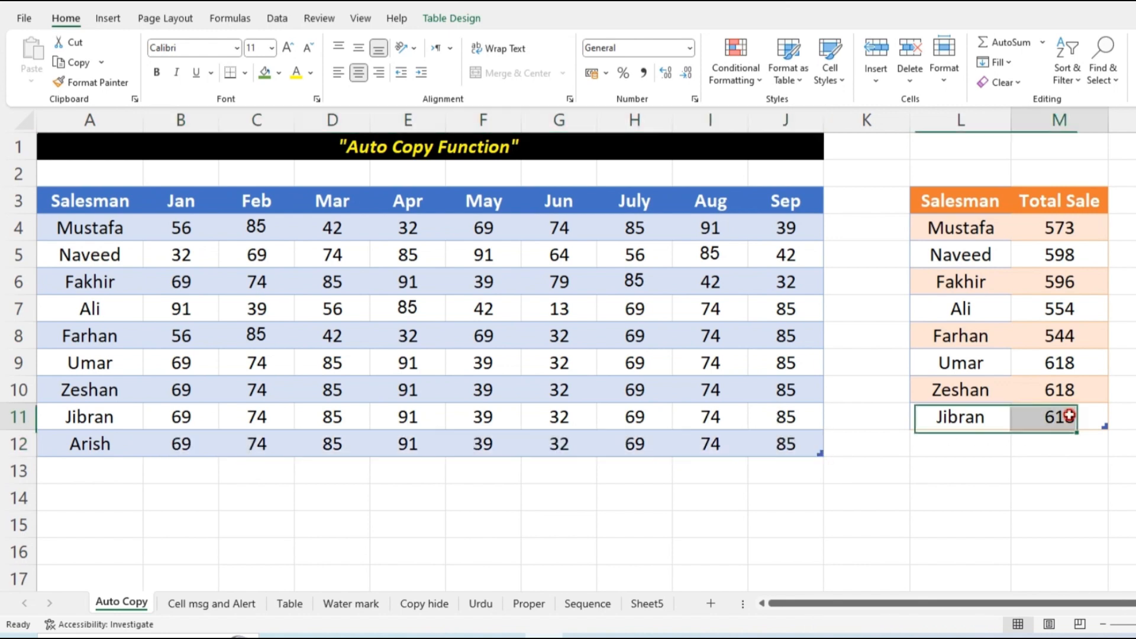
key("Tab")
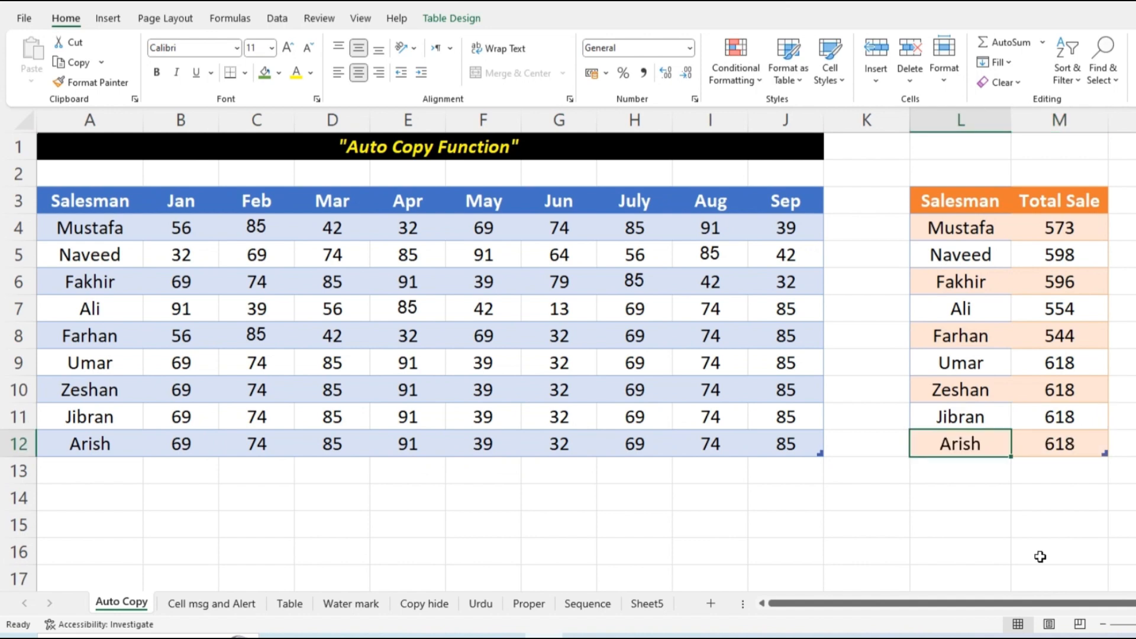
left_click(946, 530)
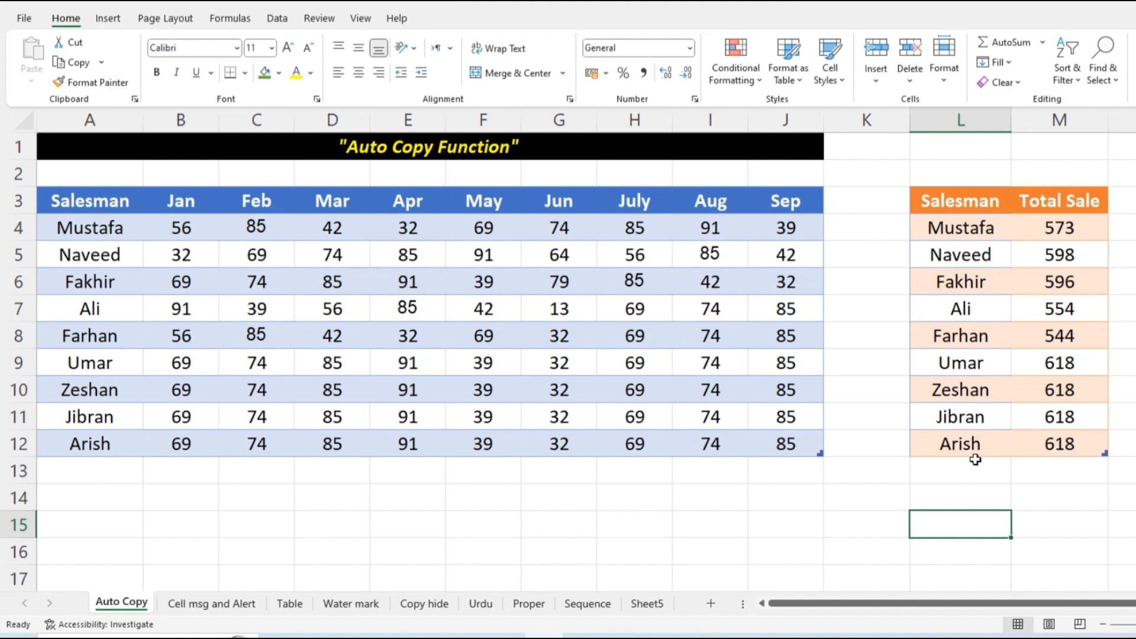
left_click(985, 502)
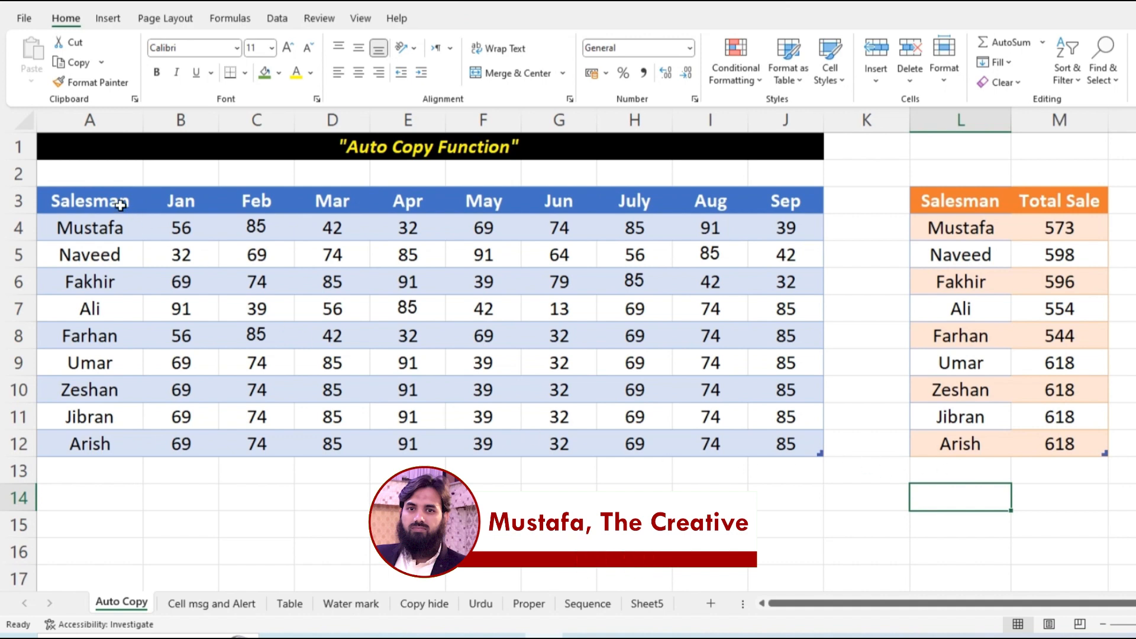
Clear the salesman names and totals in L4:M12 of the Total Sale table, keeping the header row
left_click_drag(121, 204, 787, 444)
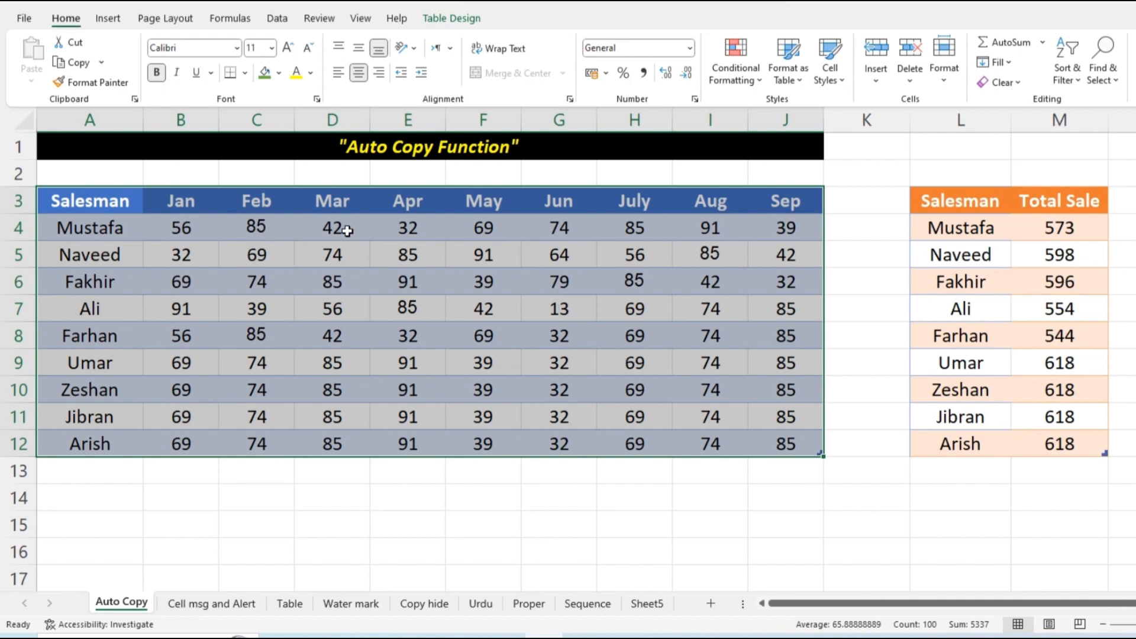
left_click(948, 525)
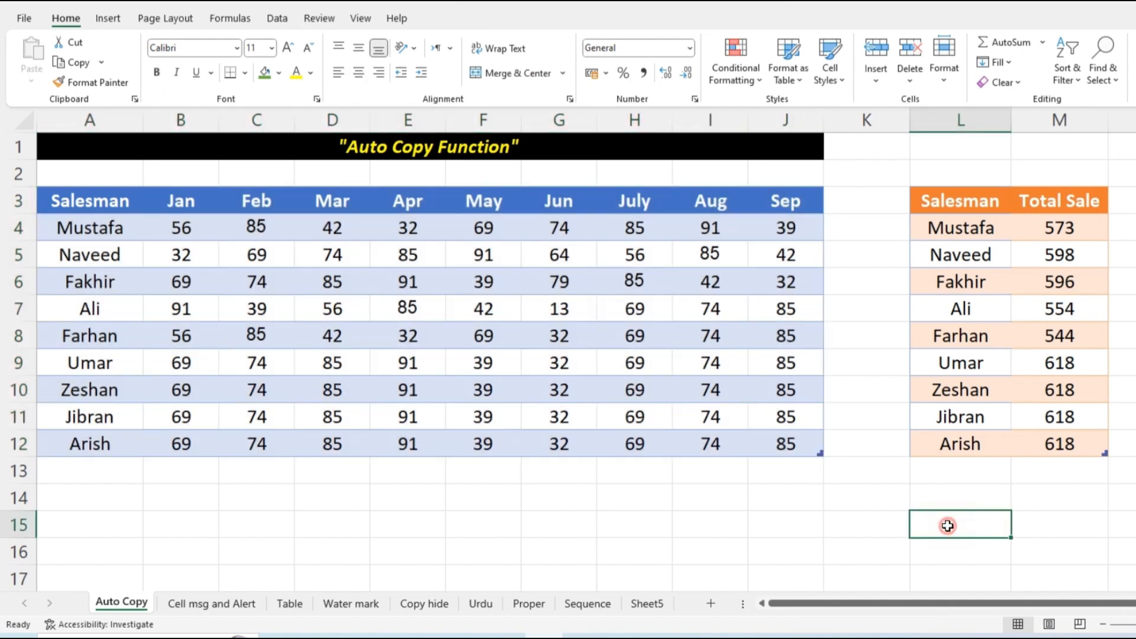
left_click(958, 208)
left_click(963, 228)
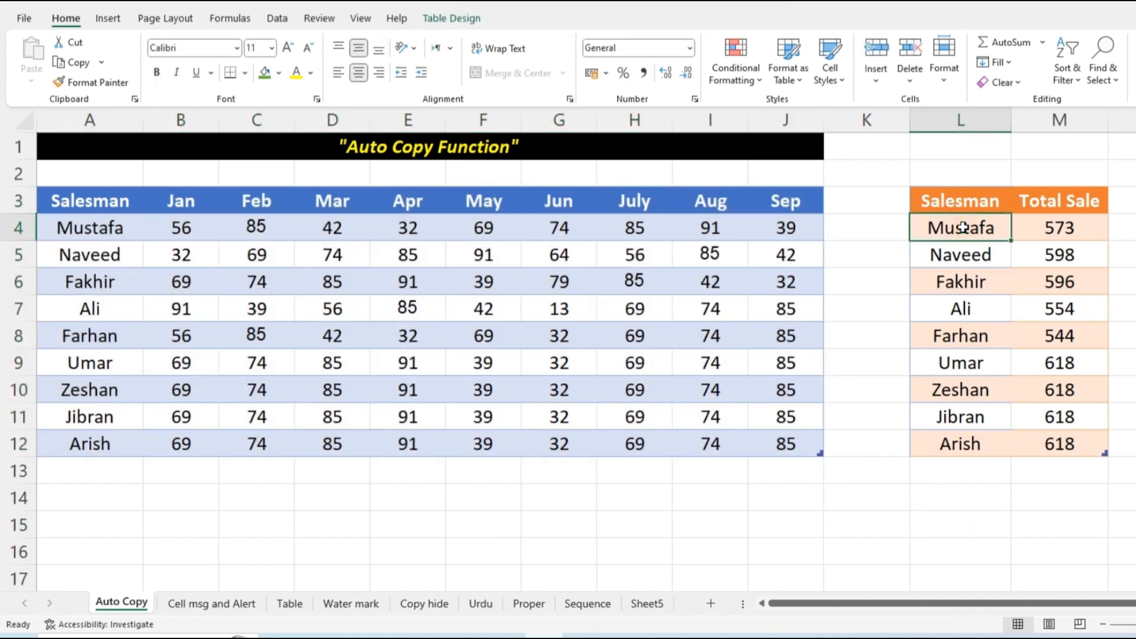
left_click_drag(963, 228, 1063, 438)
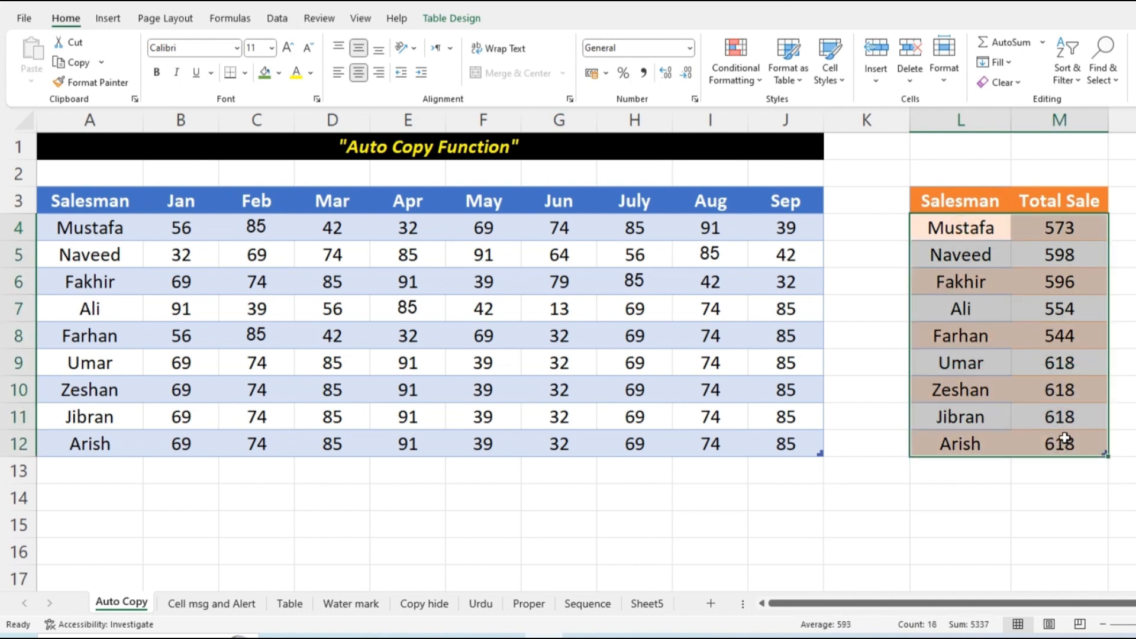
key("Delete")
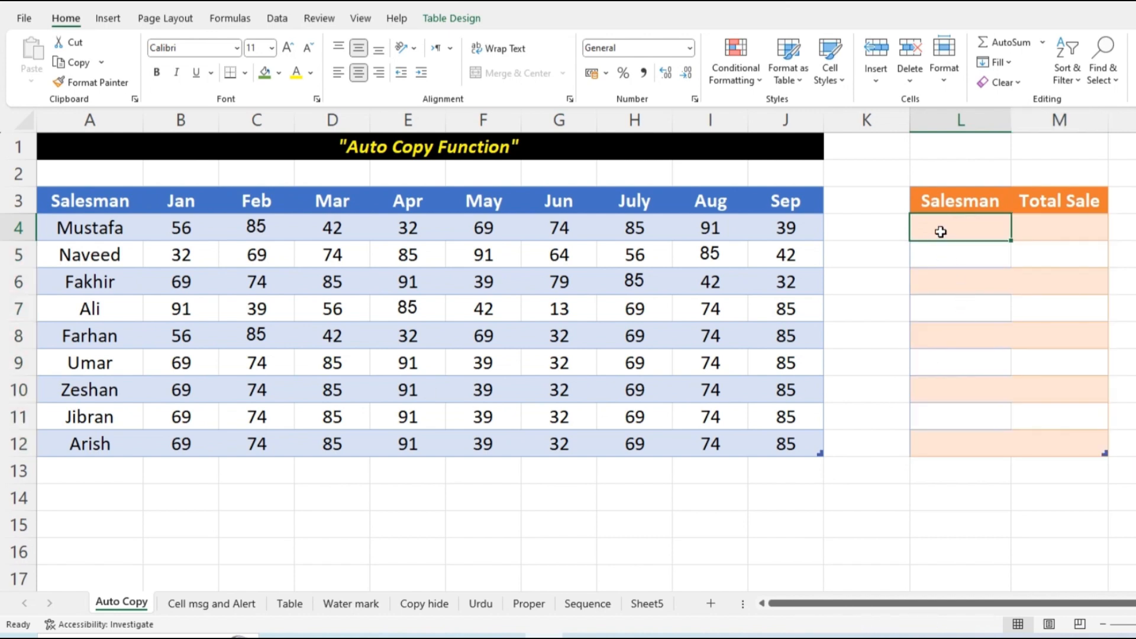
type("=if")
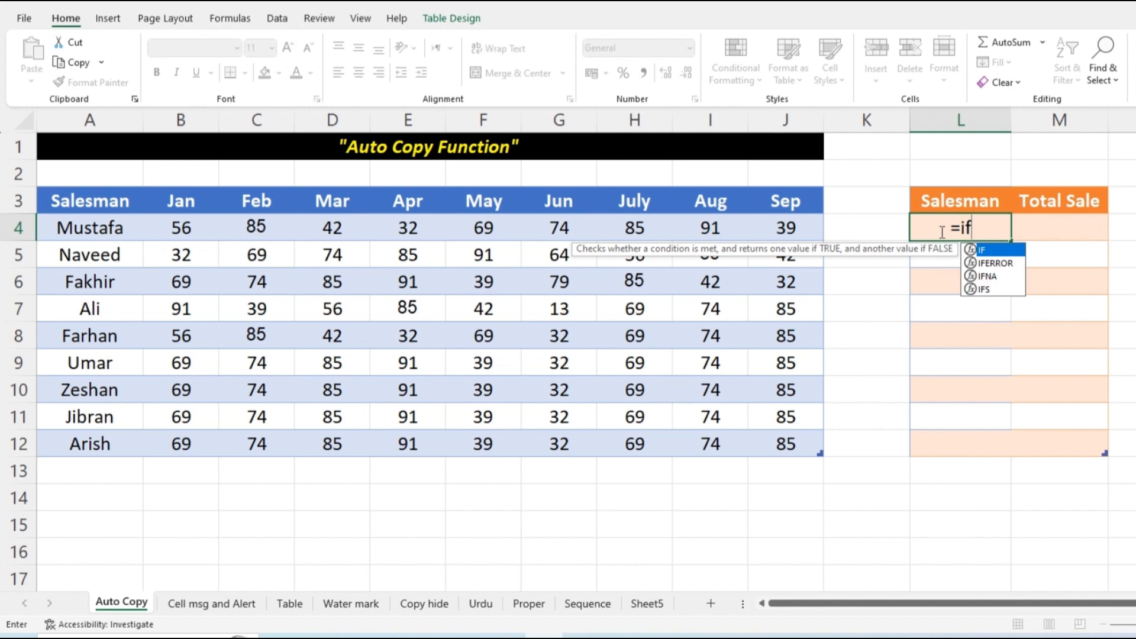
type("(")
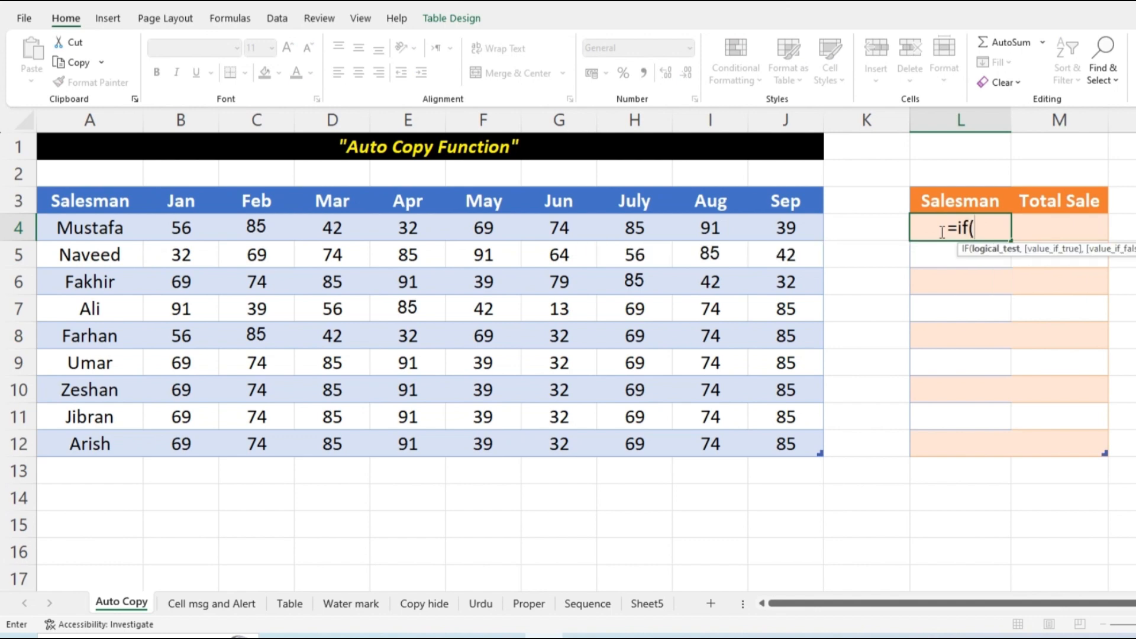
left_click(98, 231)
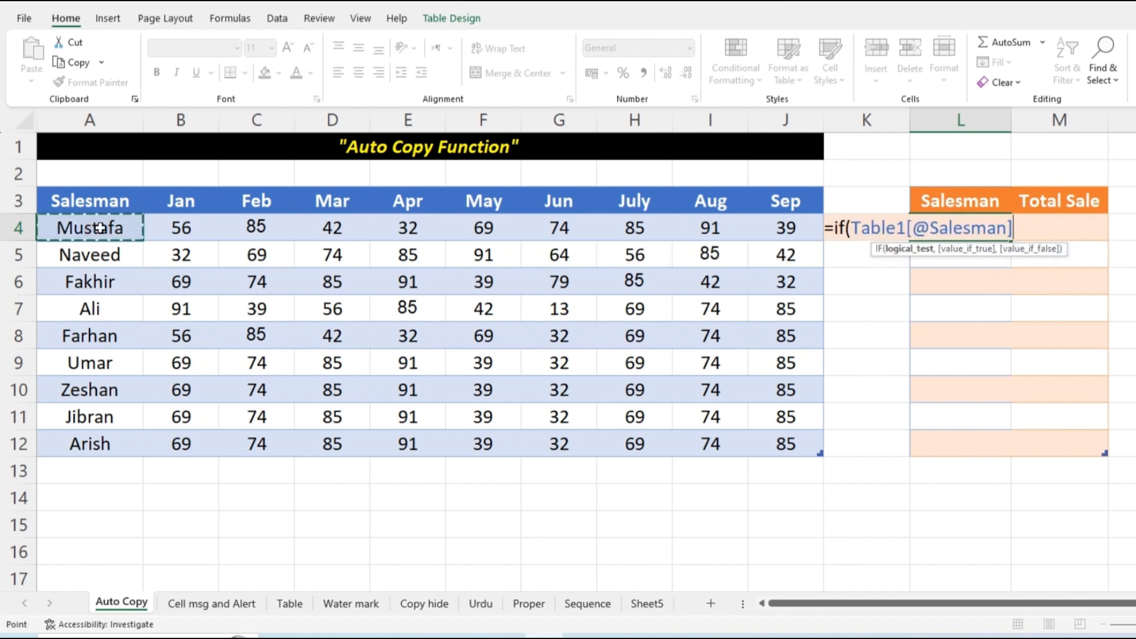
type("=")
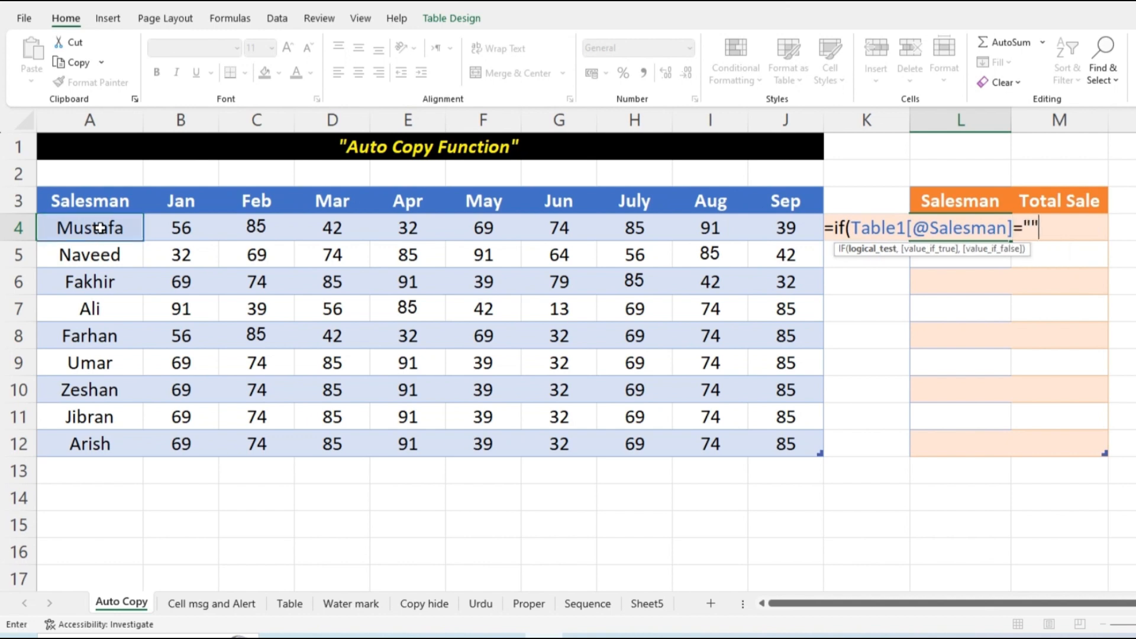
type("\"\",")
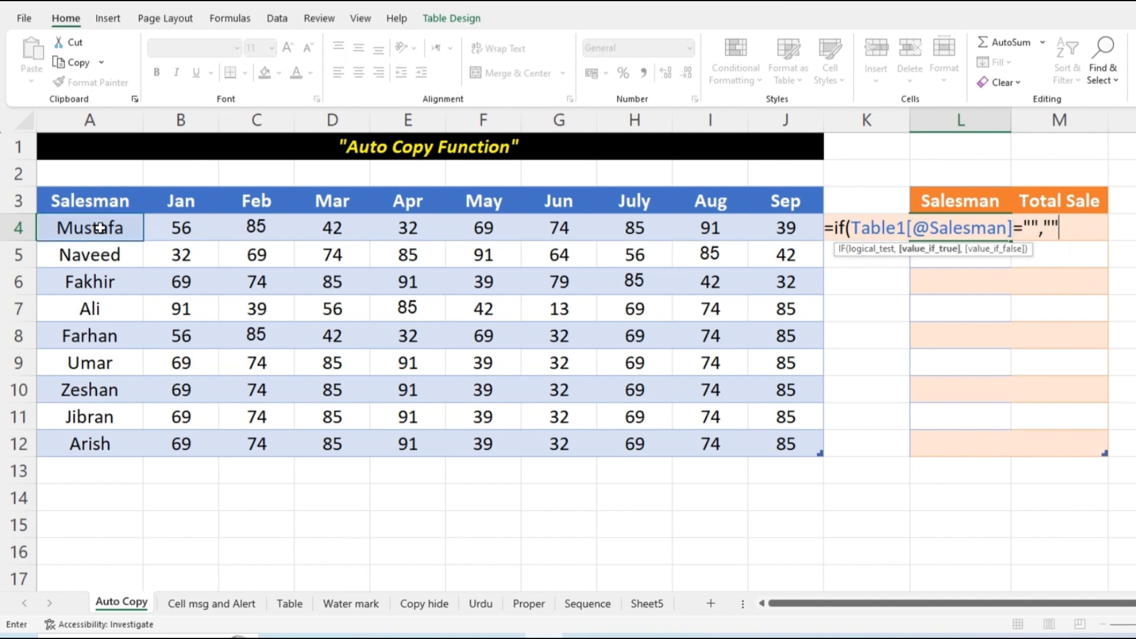
type("\"\",")
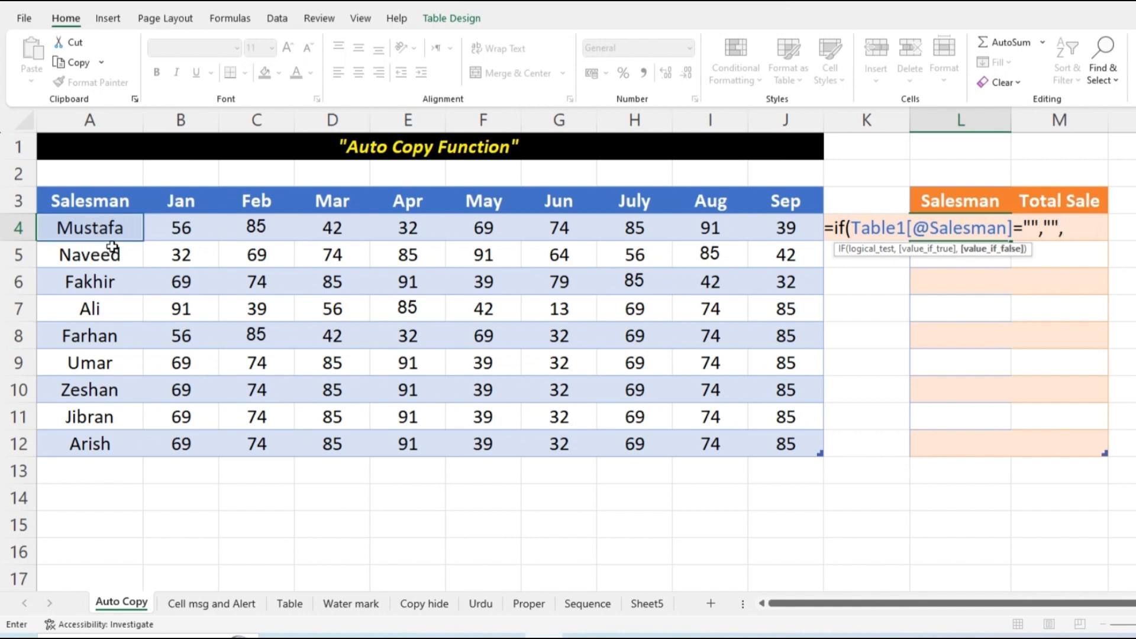
left_click(98, 233)
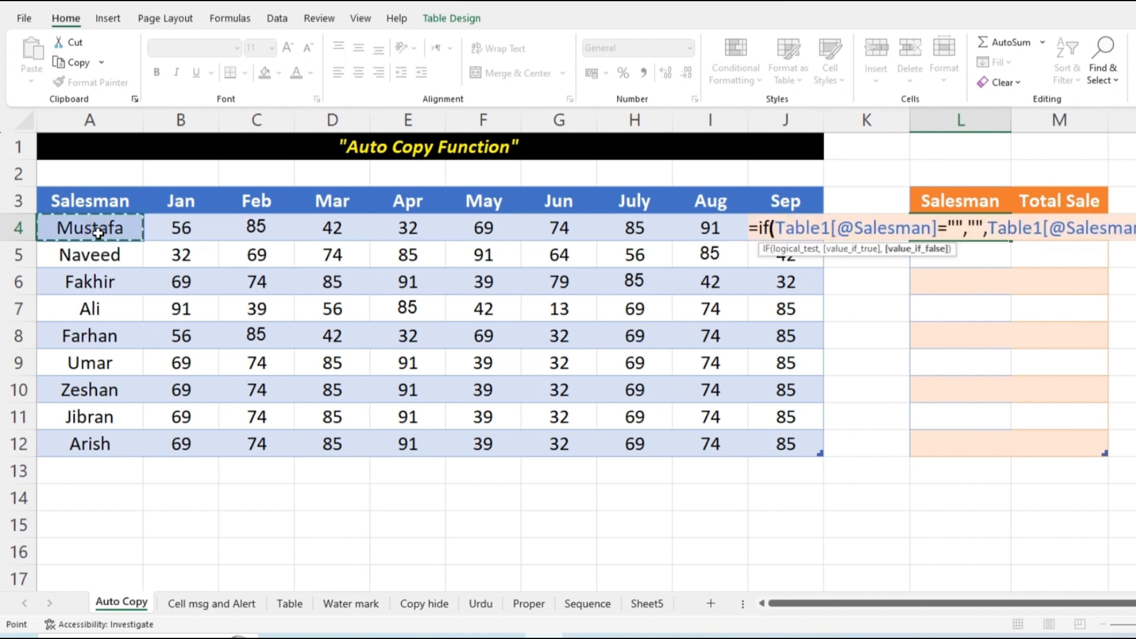
type(")")
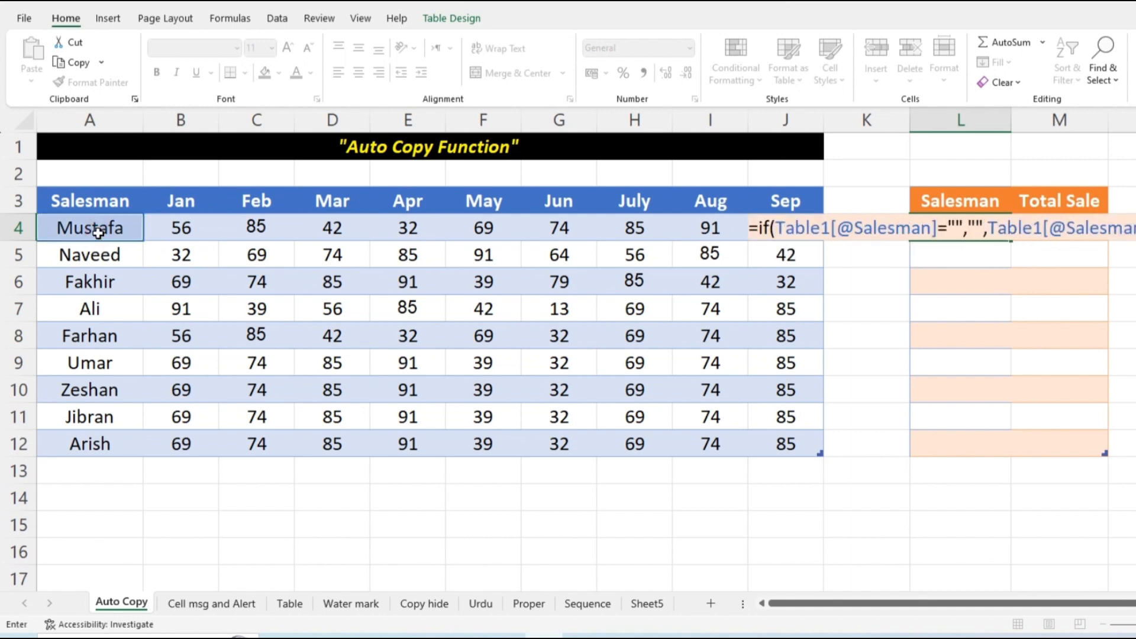
key("Return")
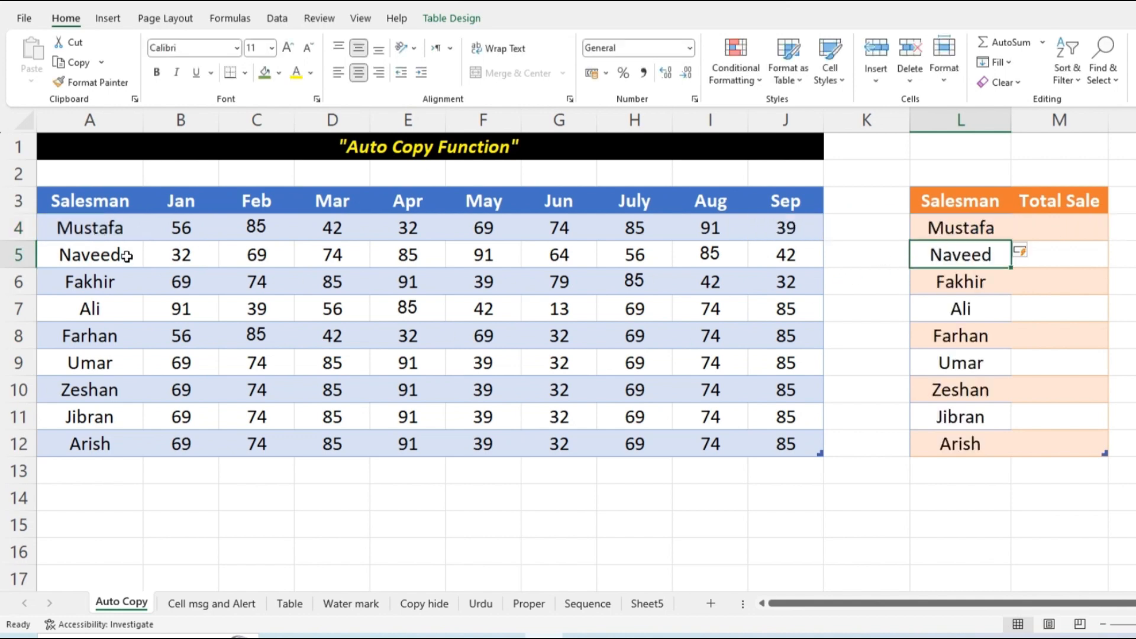
left_click_drag(100, 223, 96, 440)
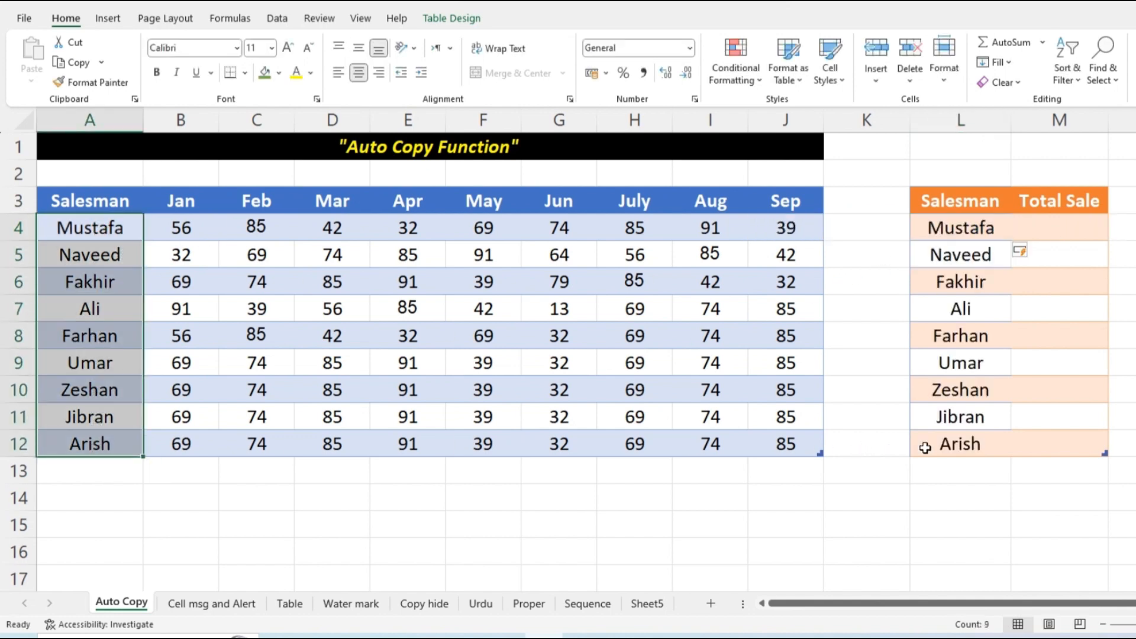
left_click(945, 448)
Append row 13 to the monthly sales table and enter a new salesman's name in A13
left_click(805, 448)
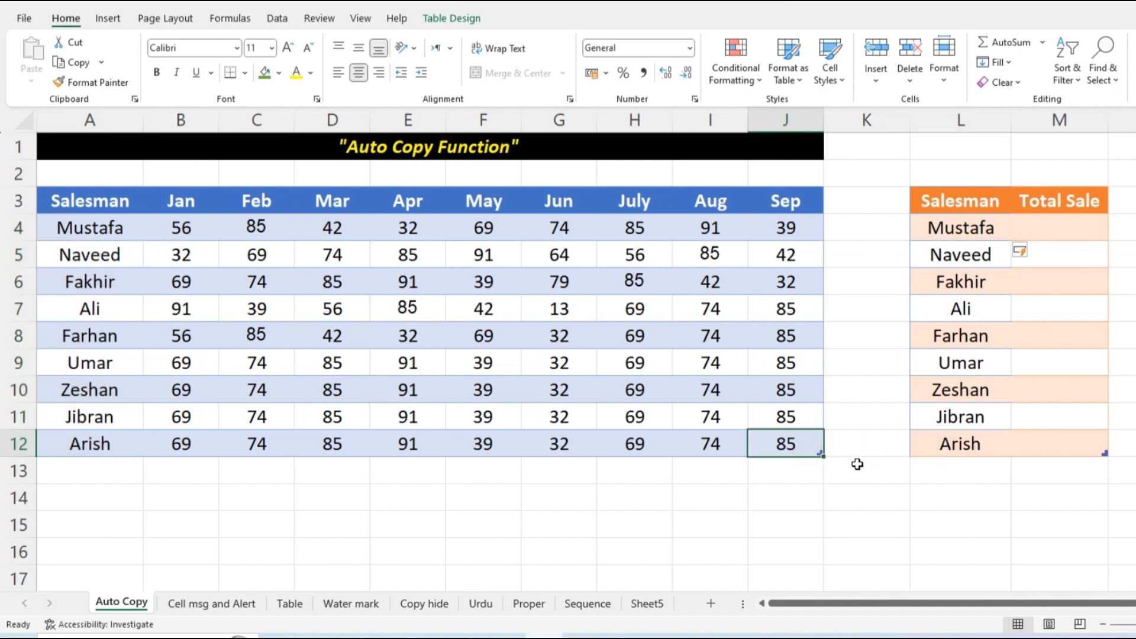
key("Tab")
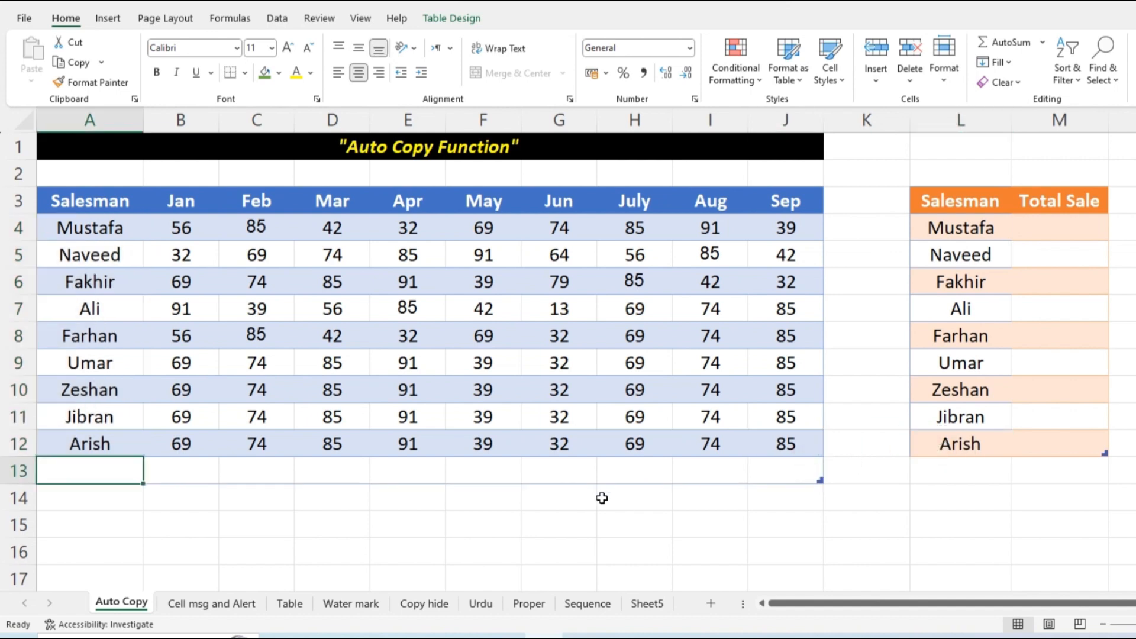
type("Ayesha")
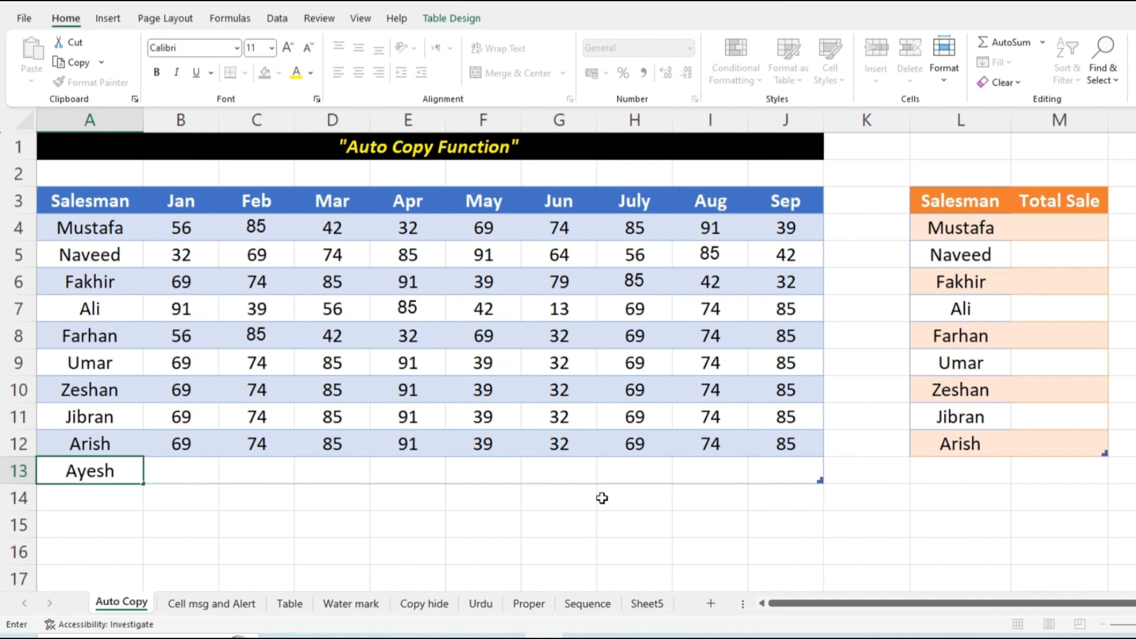
key("Tab")
Extend the Total Sale table to row 13 so the Salesman formula carries over to L13
left_click(1063, 445)
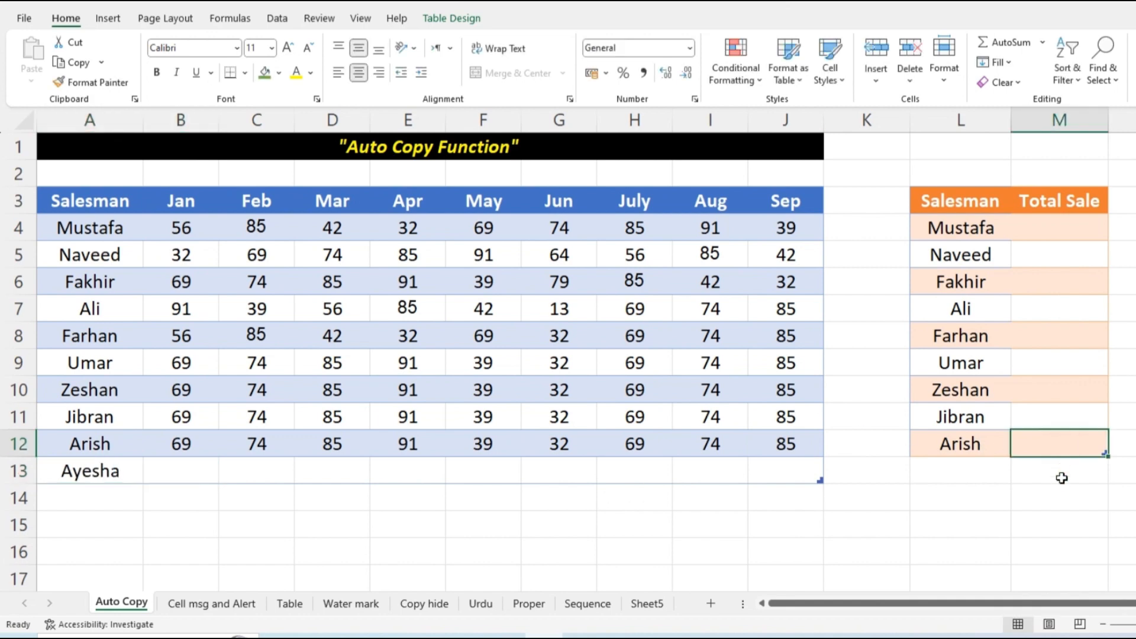
key("Tab")
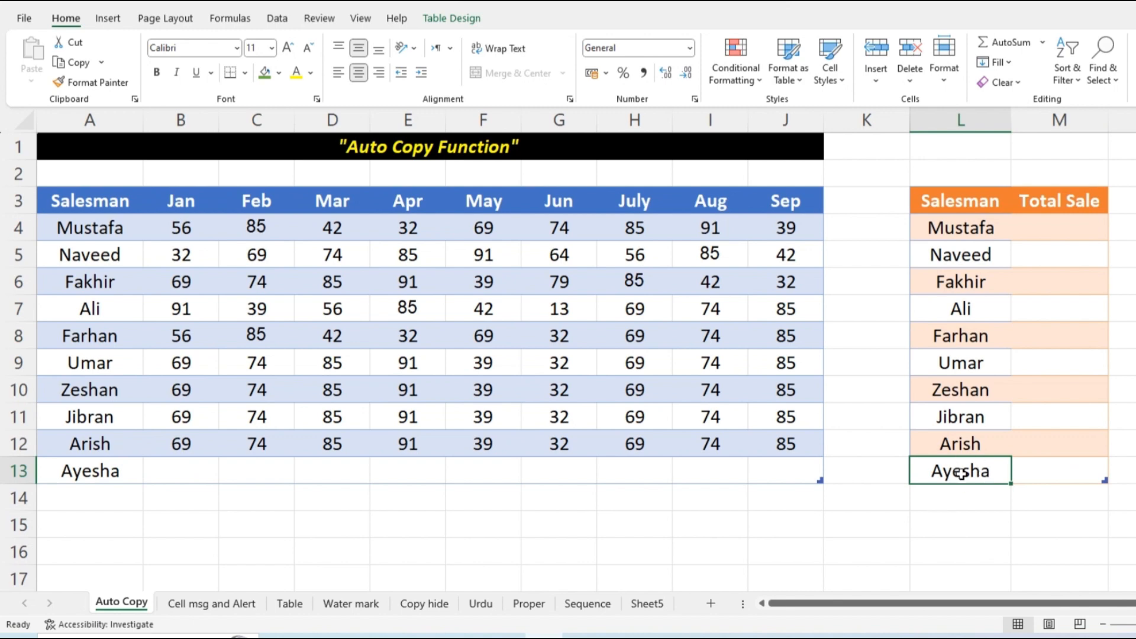
left_click(965, 524)
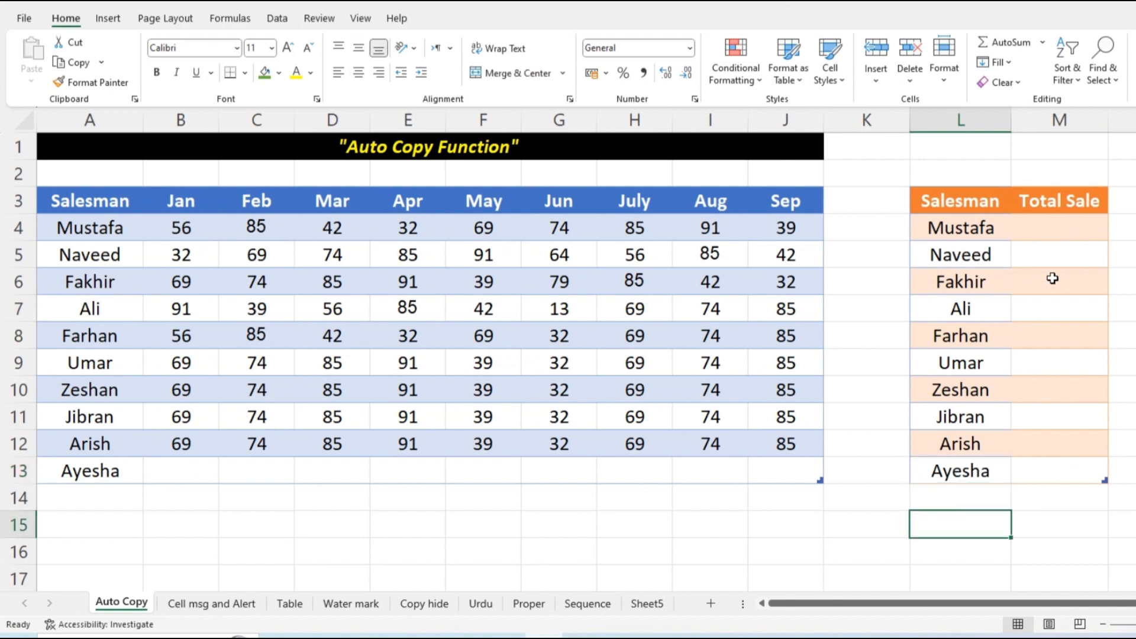
Enter =SUM(Table1[@[Jan]:[Sep]]) in M4 to calculate the Total Sale column from the monthly sales
left_click(1035, 232)
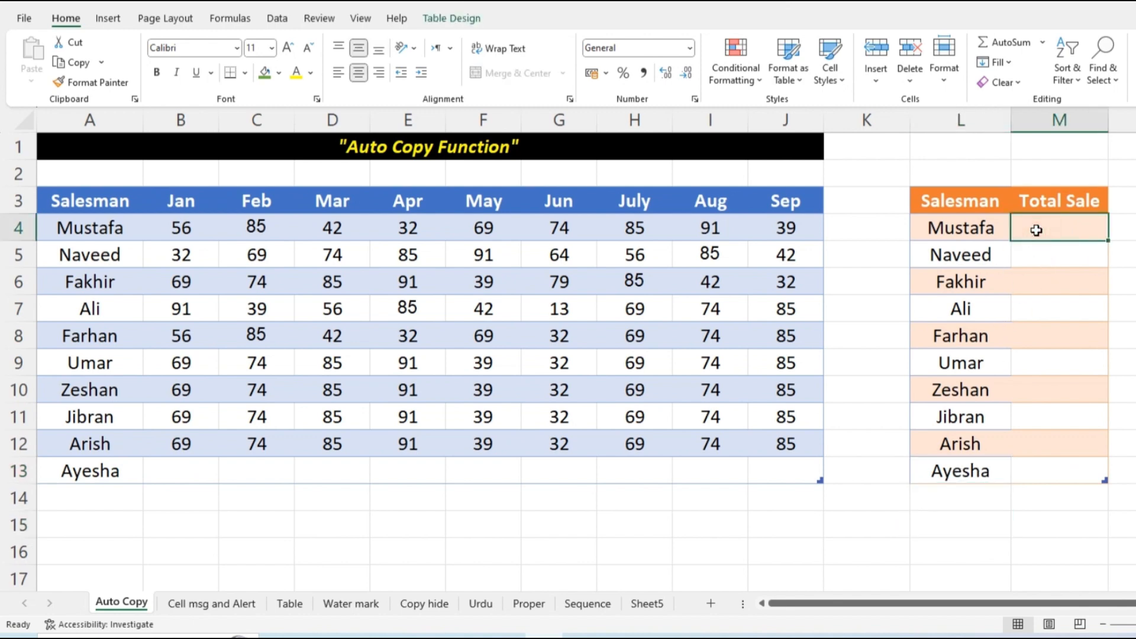
type("=sum(")
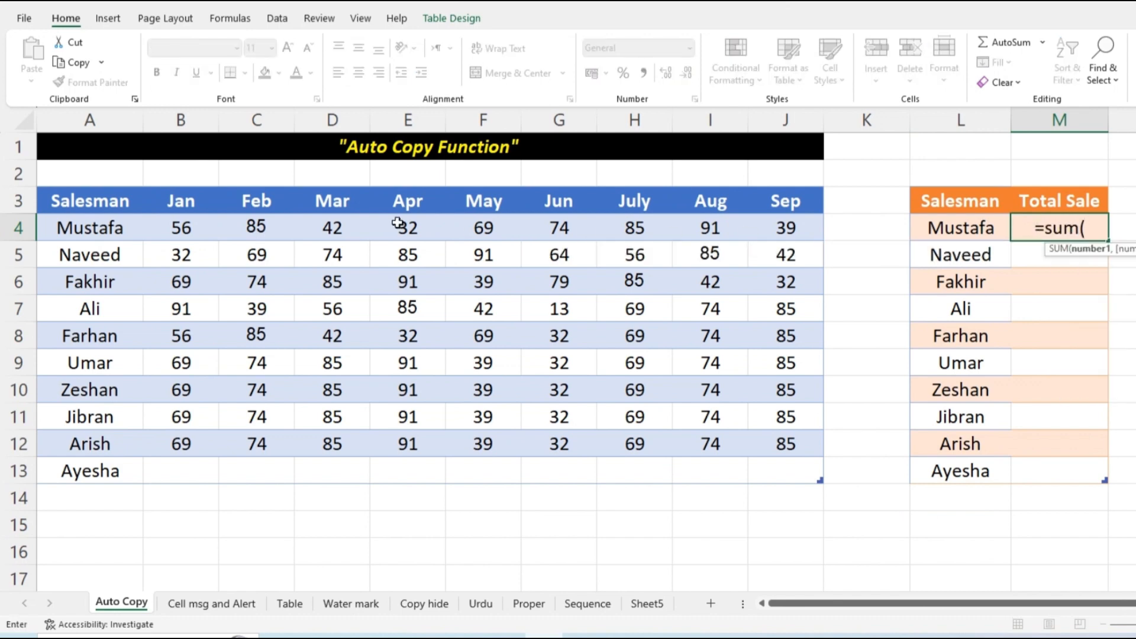
left_click_drag(204, 224, 790, 227)
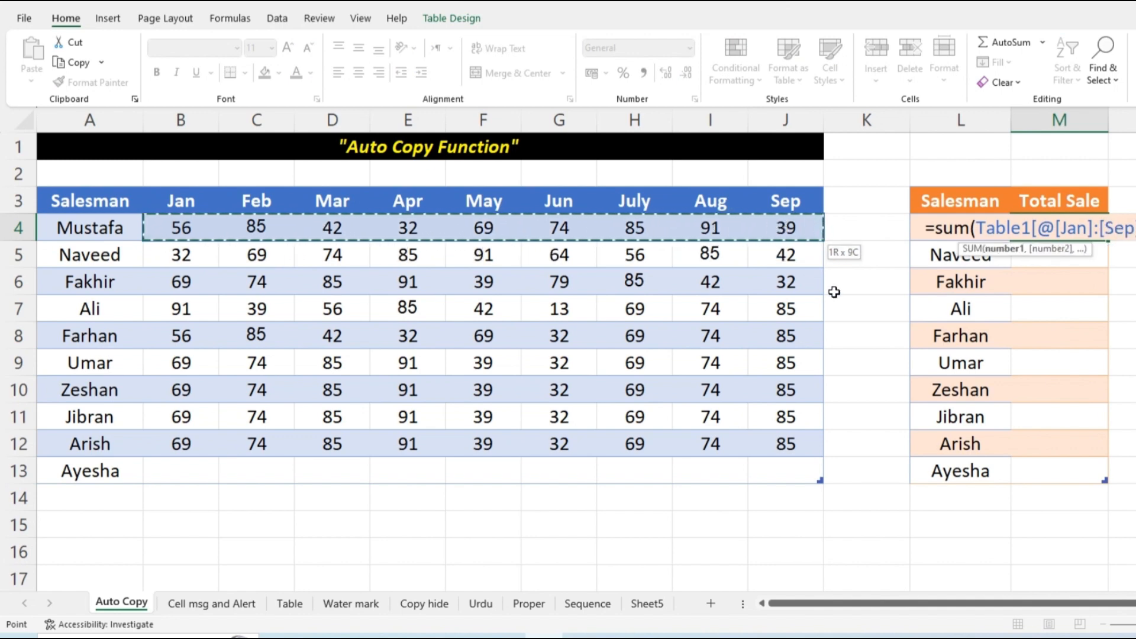
type(")")
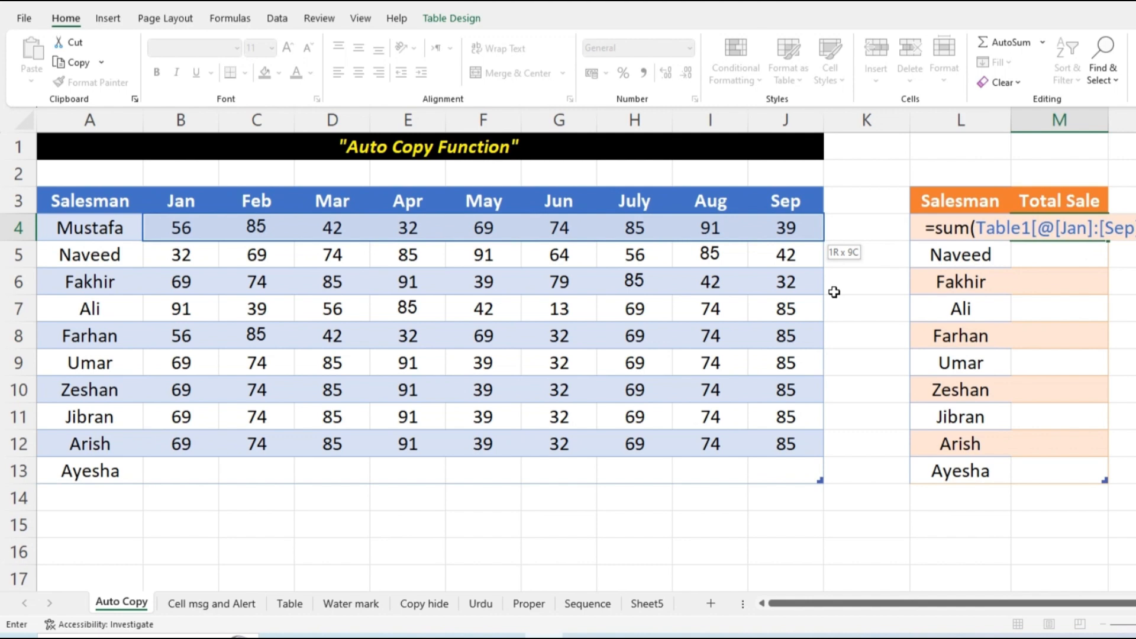
key("Return")
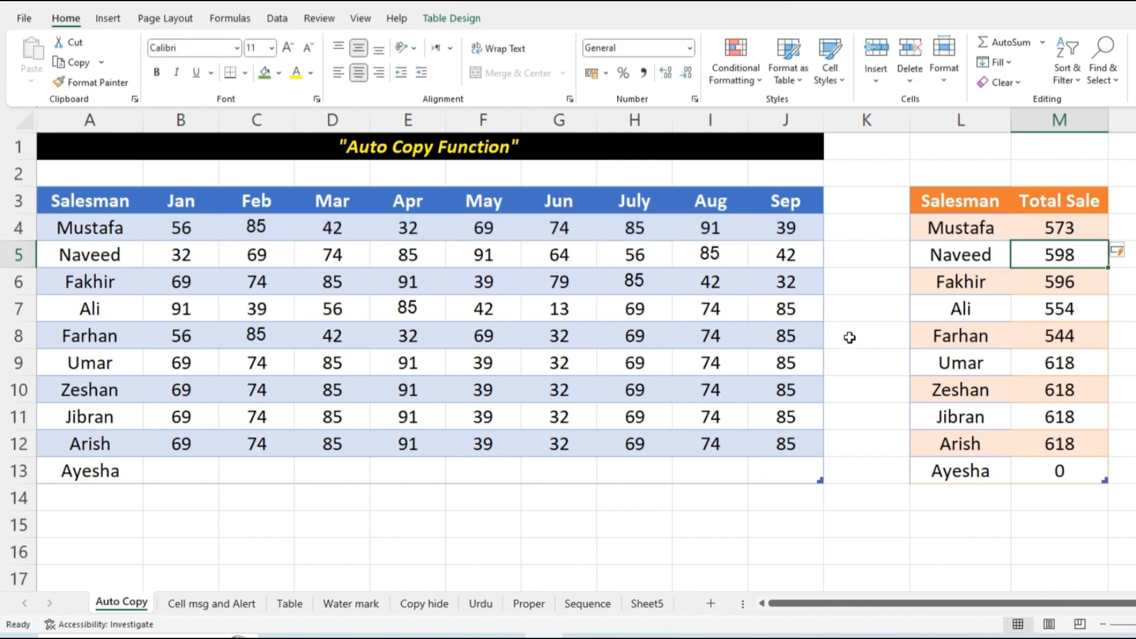
left_click_drag(1042, 254, 1041, 440)
Fill B13:J13 with the monthly values from row 12 and check the linked total in M13
left_click_drag(206, 467, 794, 477)
key("ctrl+d")
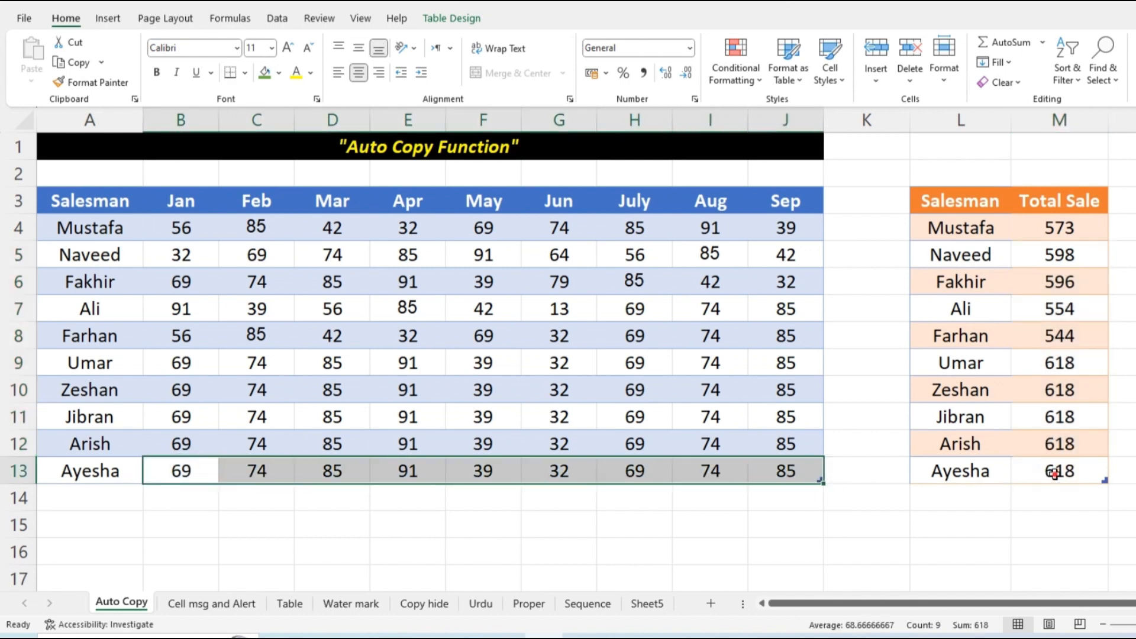
double_click(1065, 471)
key("Escape")
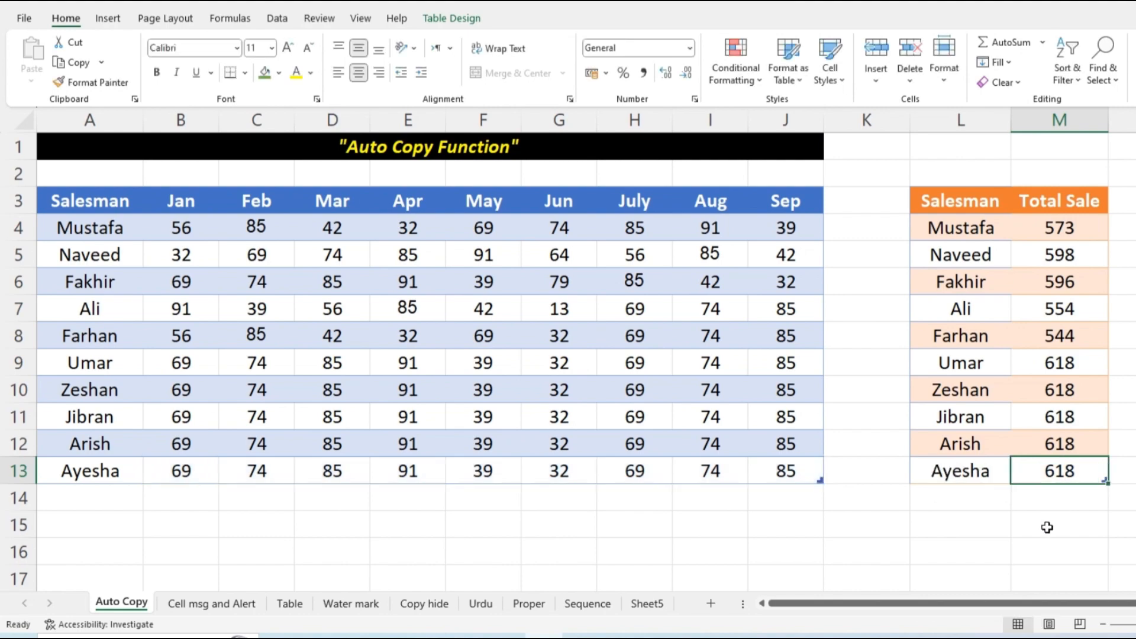
left_click(1046, 527)
left_click(503, 527)
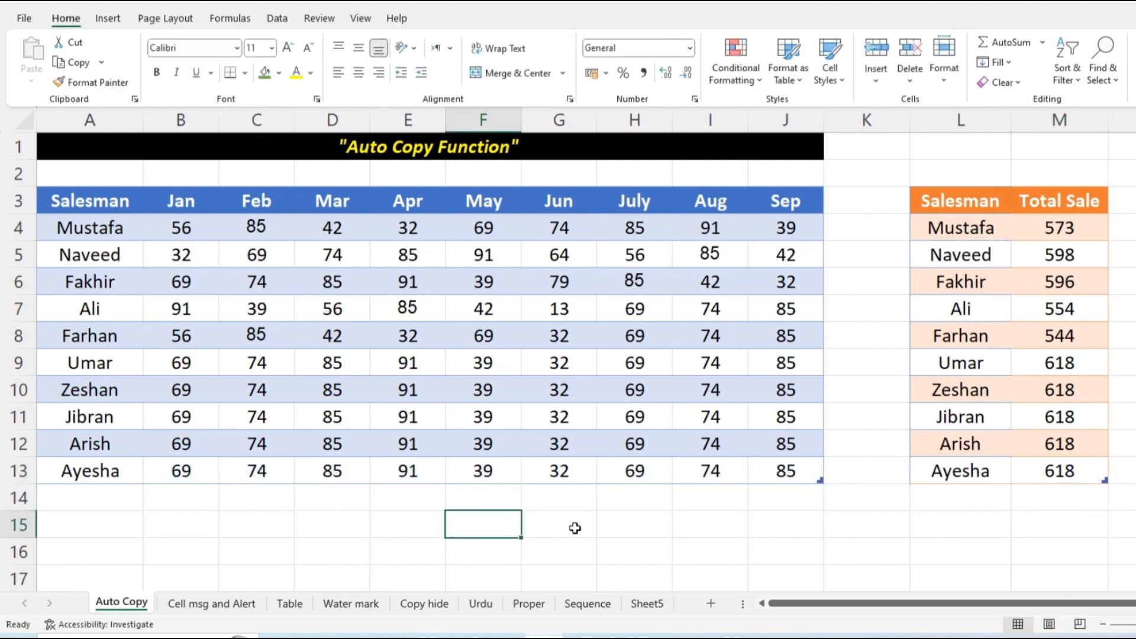